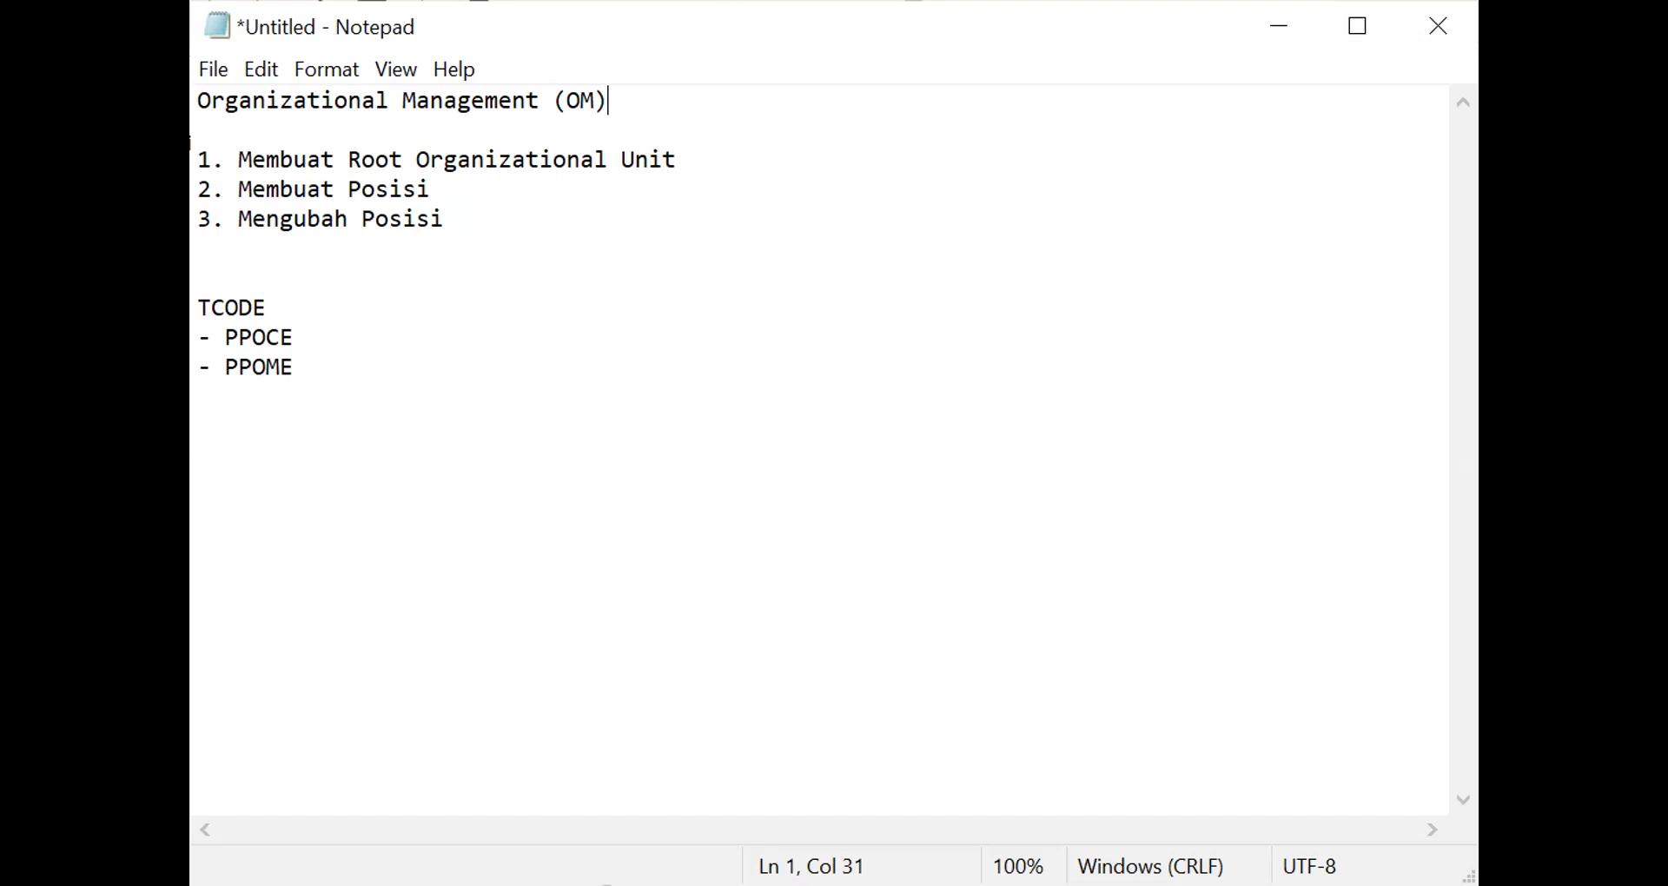
- Switch to SAP Easy Access and expand Human Resources down to the Organizational Management folder's contents
key(alt+Tab)
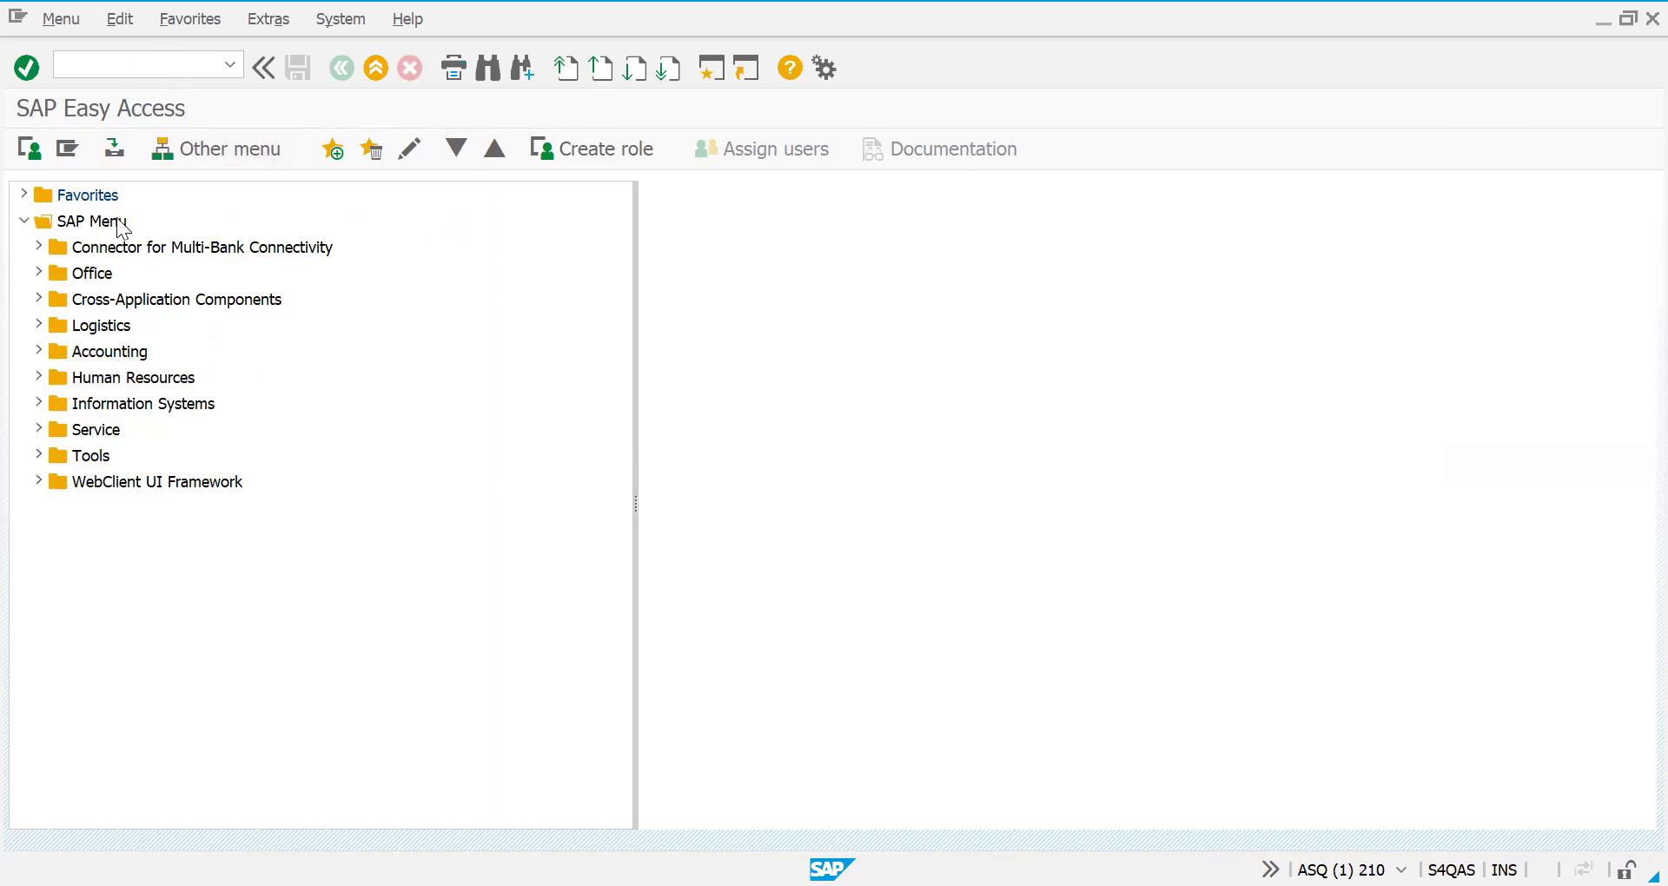
click(39, 378)
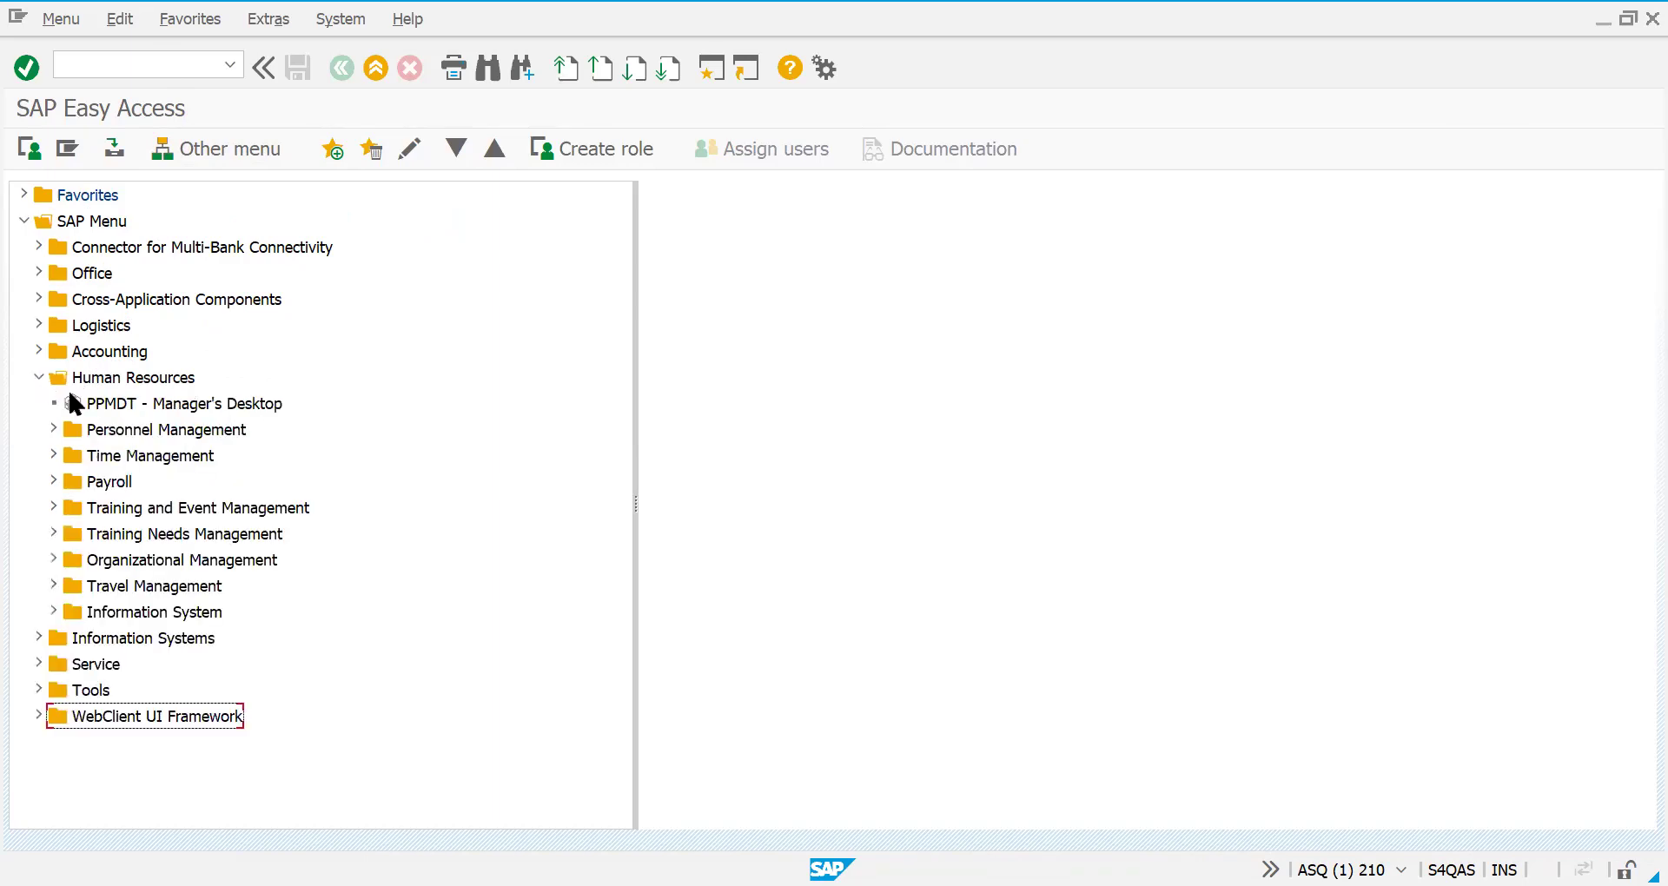
click(52, 560)
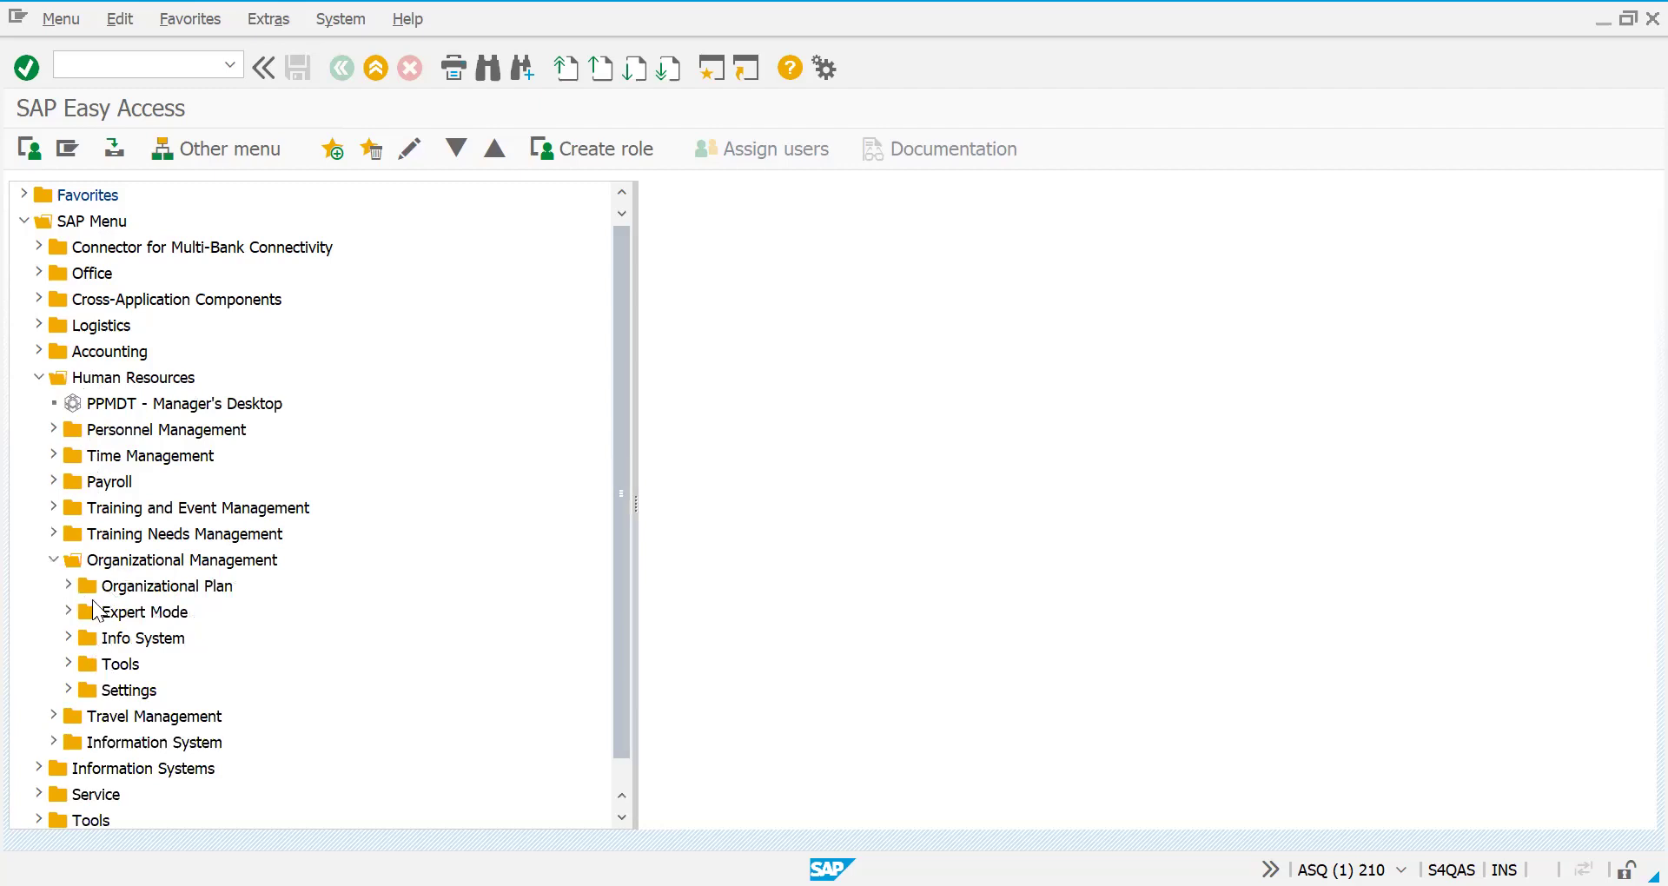
- Start transaction PPOCE and create a root organizational object valid from 01.01.2020
click(113, 66)
text(PPOCE)
key(Return)
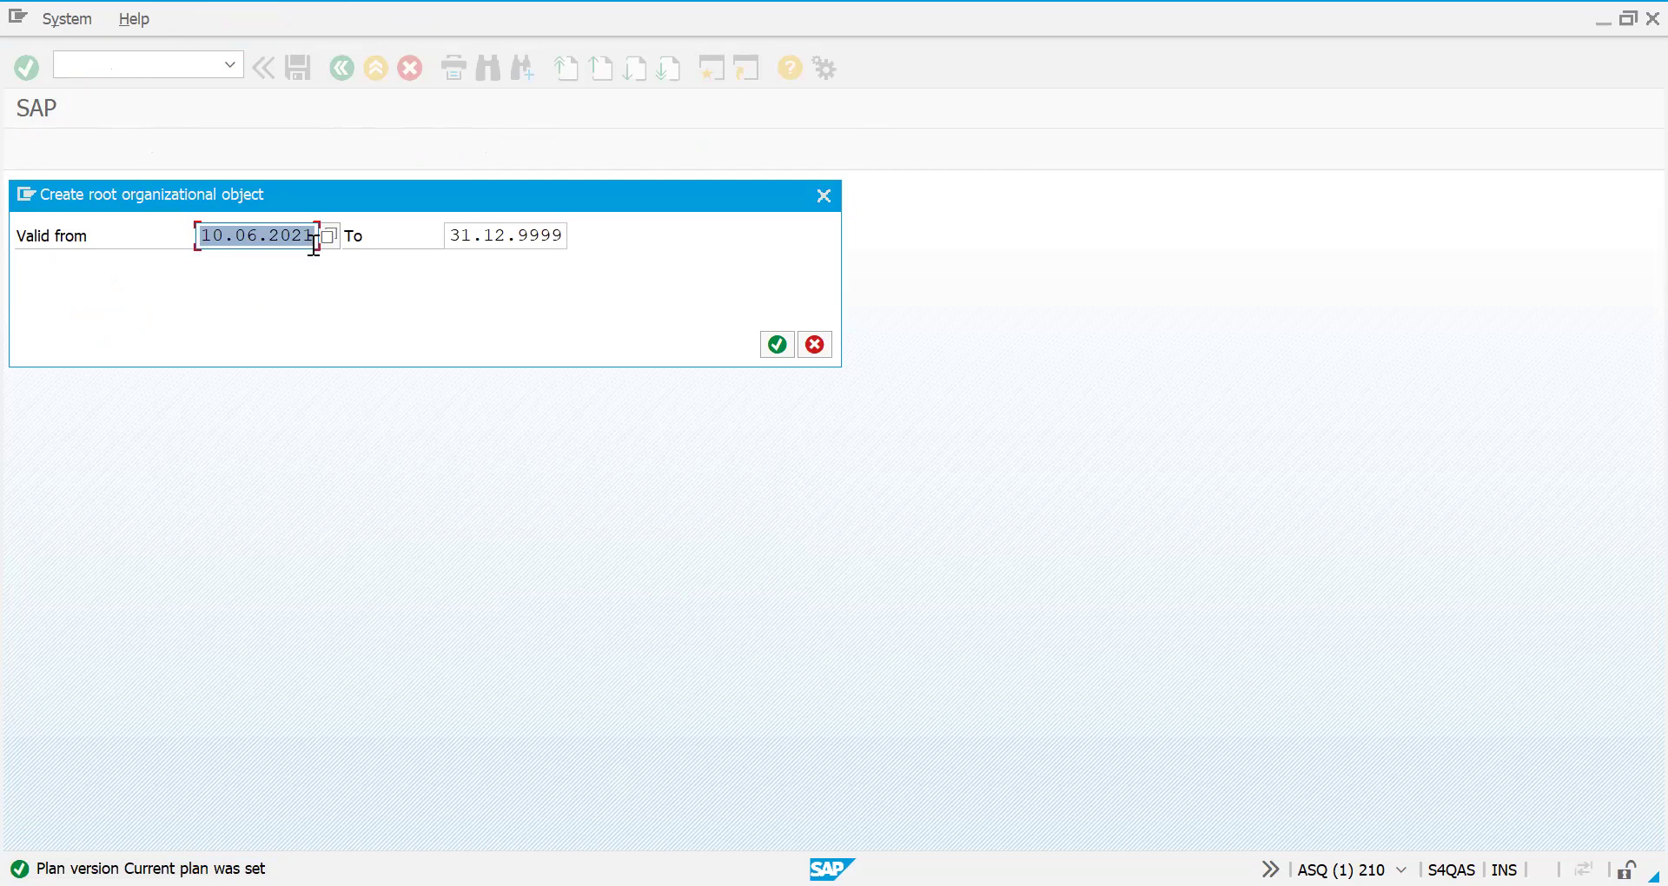
key(BackSpace)
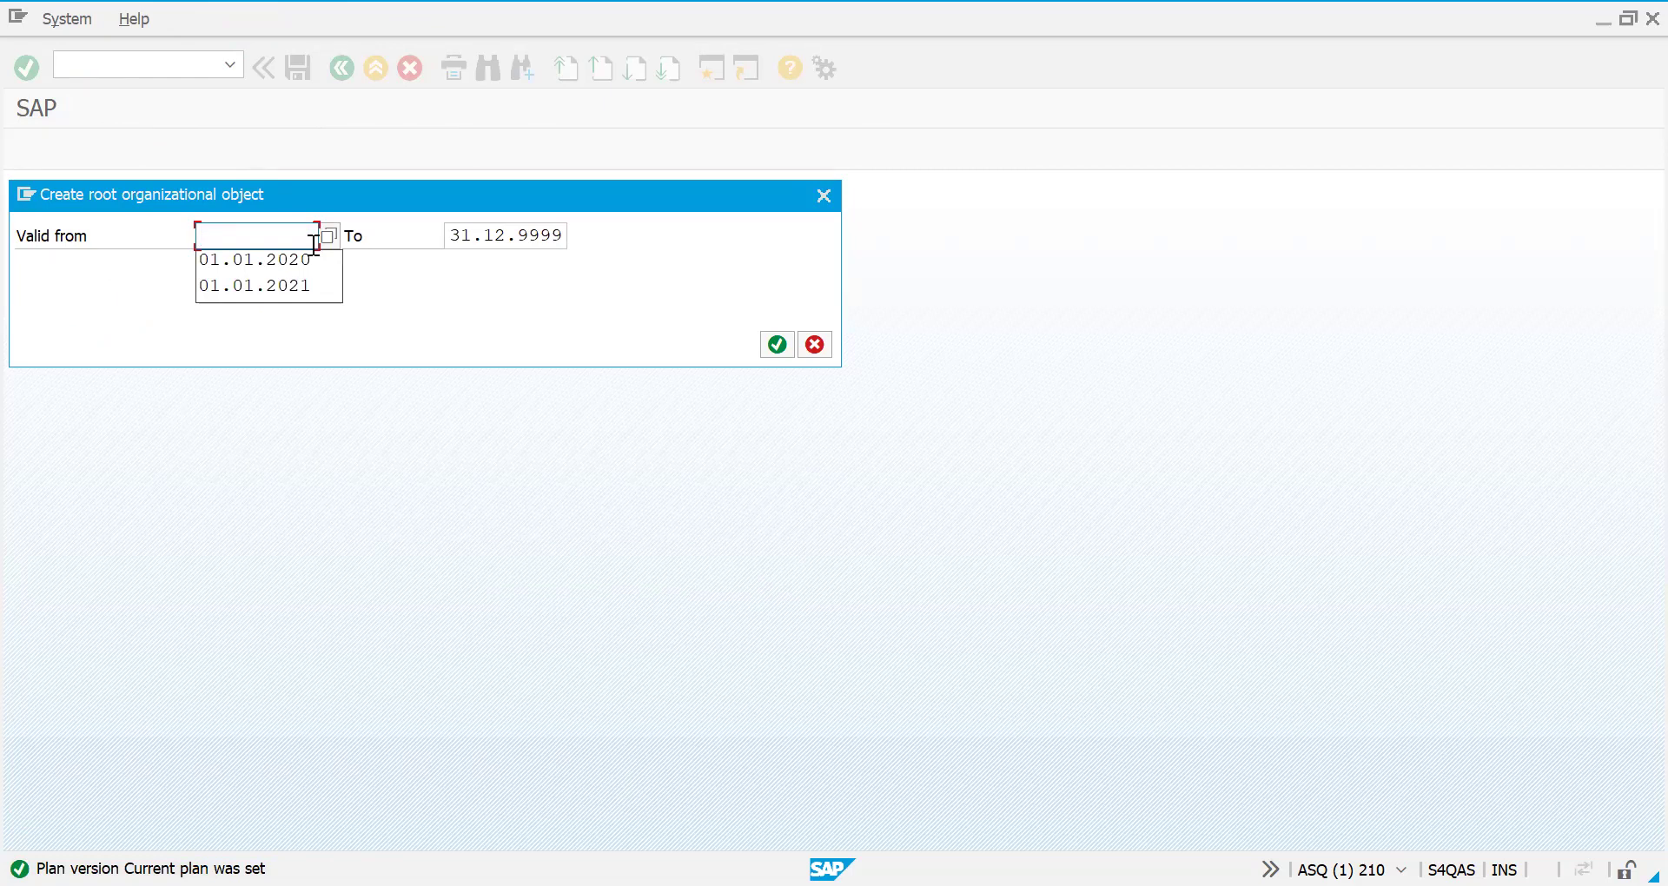
text(01.01.202)
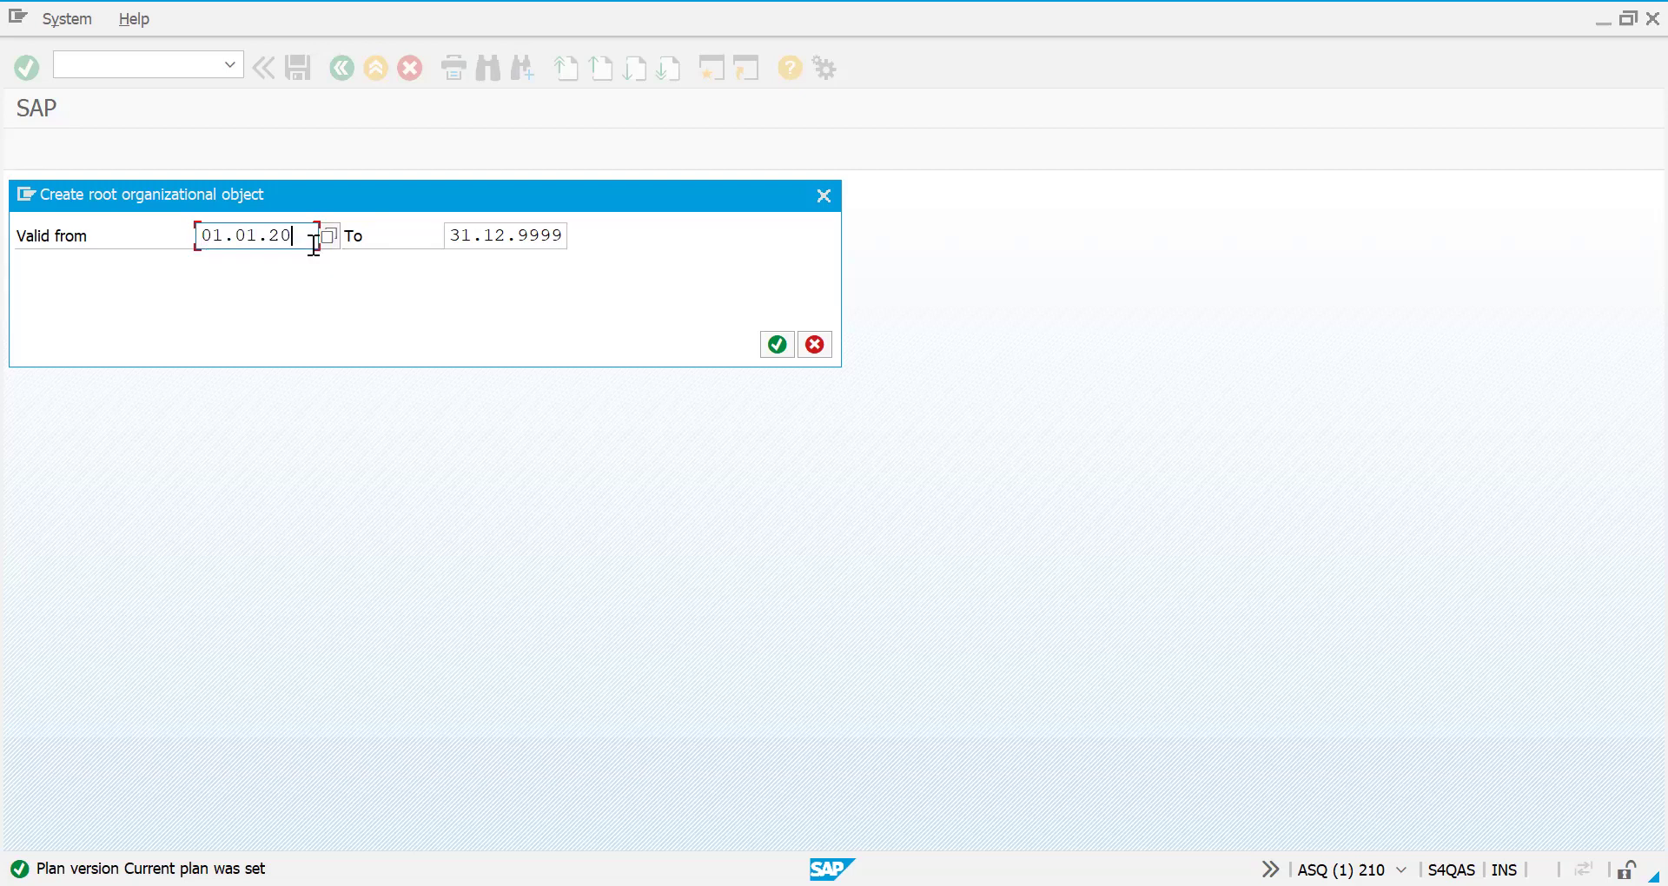
click(306, 260)
click(768, 353)
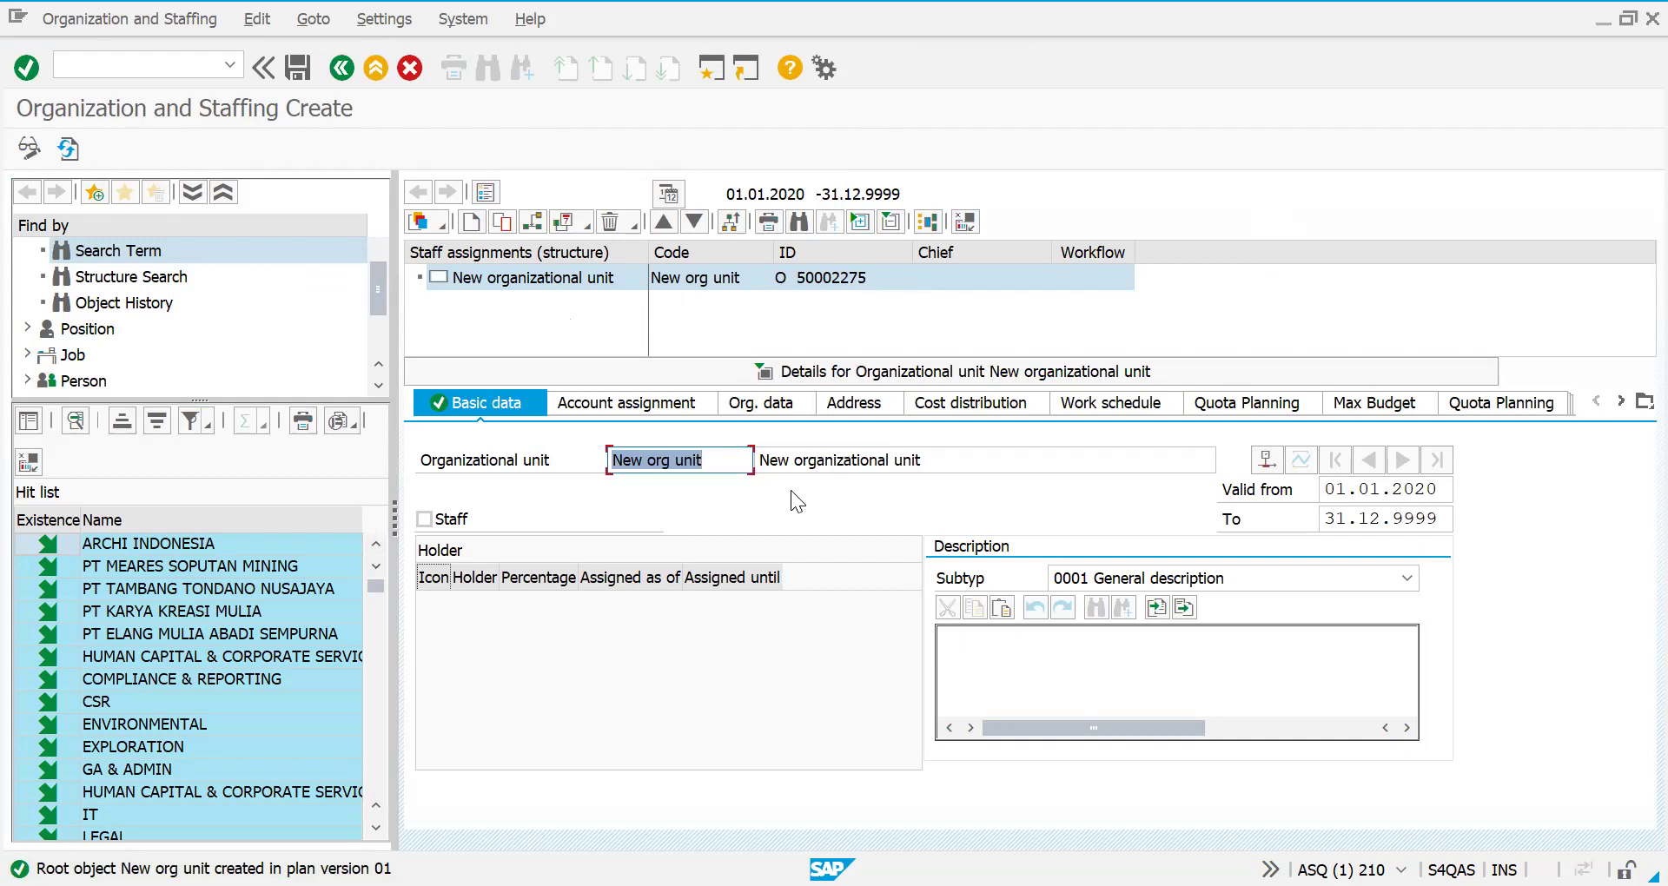
- Set the root organizational unit's short code to PTIND
key(BackSpace)
text(P)
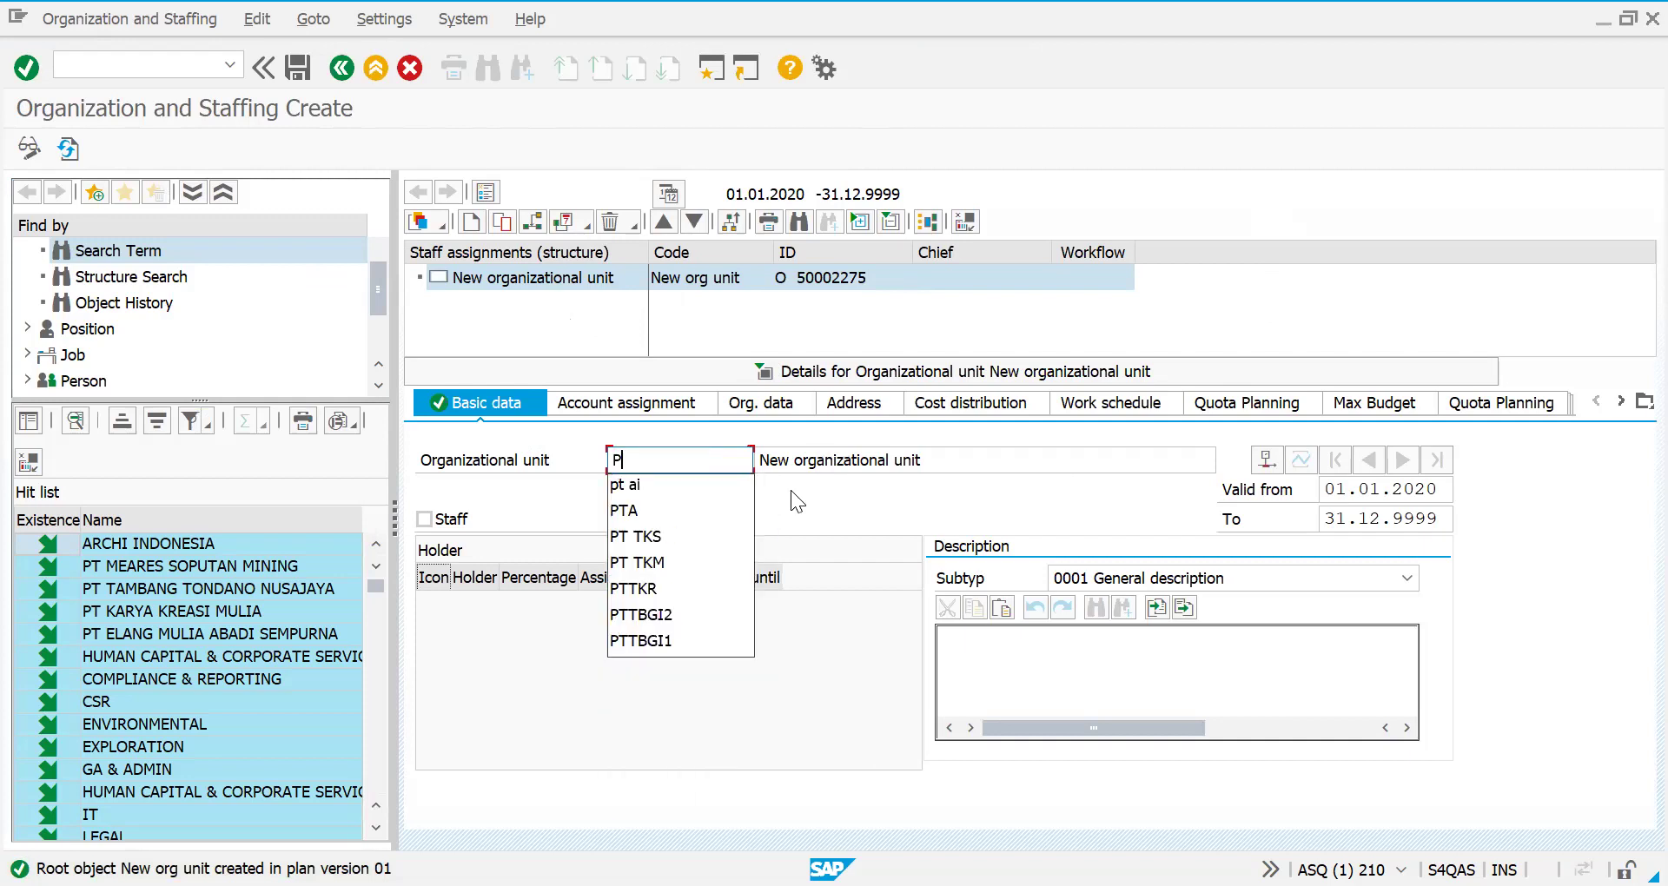
text(T In)
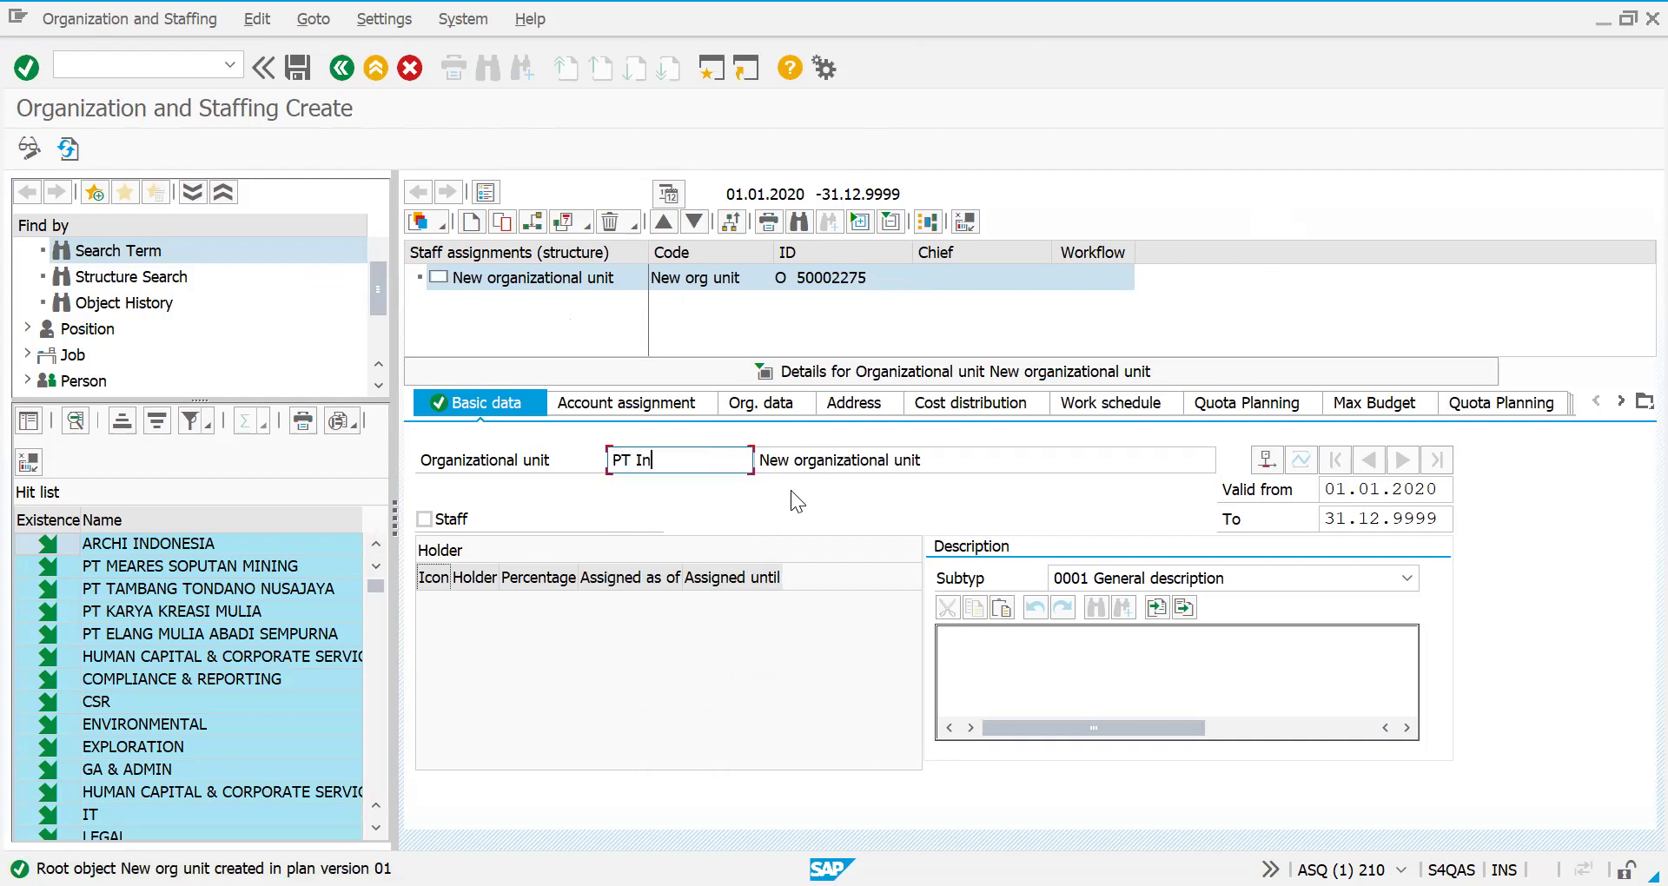
text(donesia)
key(BackSpace)
key(BackSpace)
key(BackSpace)
key(BackSpace)
key(BackSpace)
key(BackSpace)
key(BackSpace)
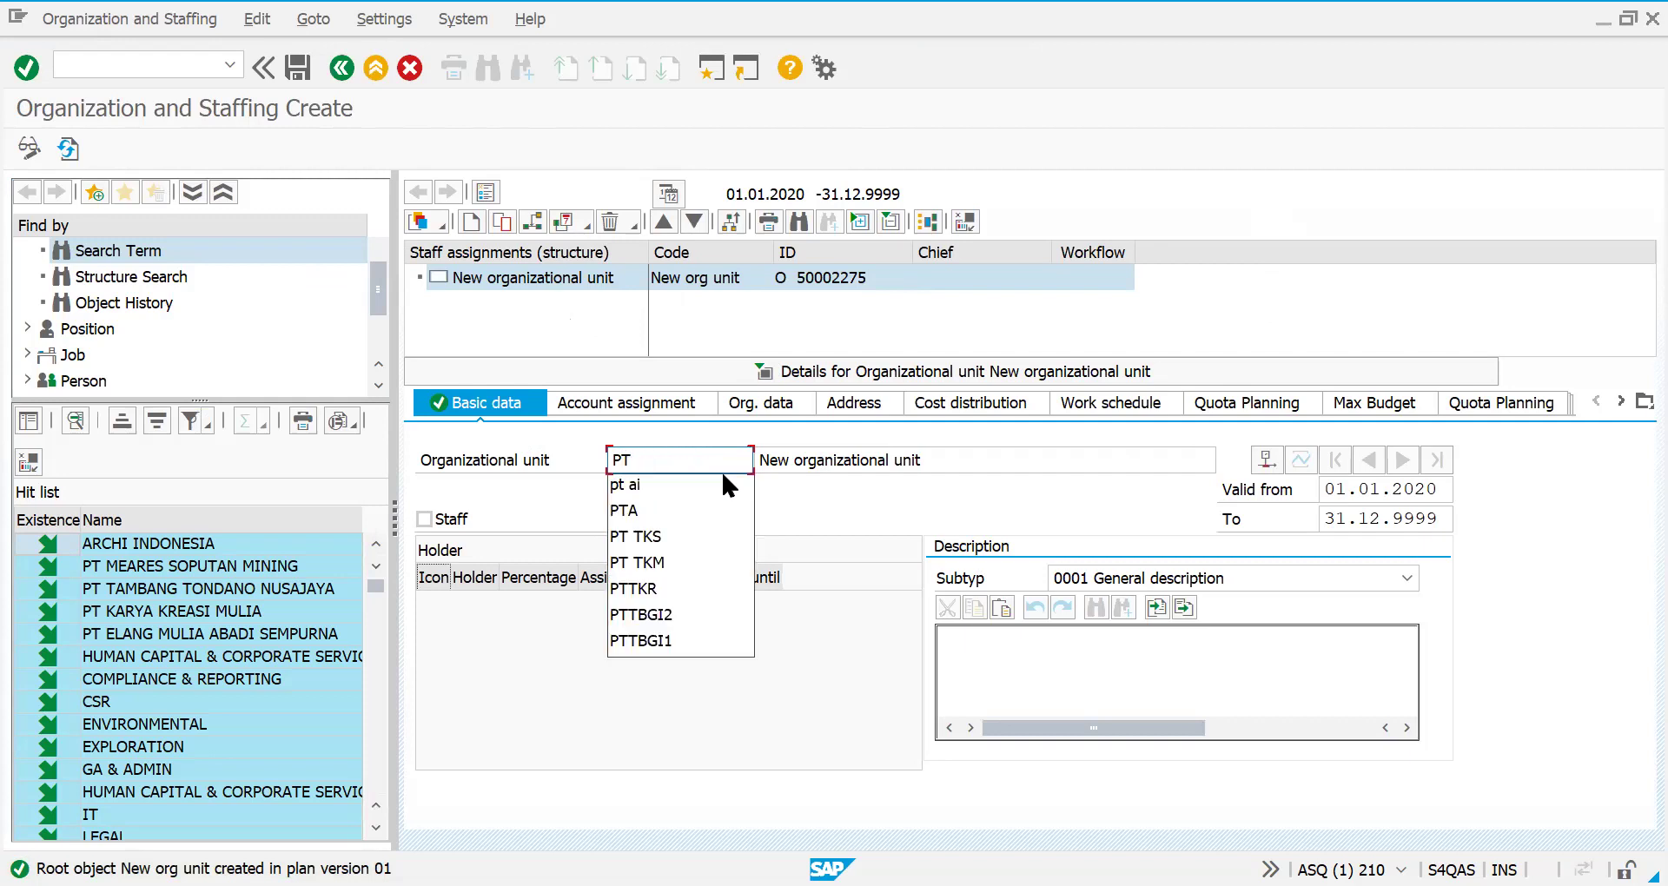
text(IND)
- Name the root organizational unit PT Indonesia Raya and save the data
click(969, 461)
key(BackSpace)
key(BackSpace)
key(BackSpace)
key(BackSpace)
key(BackSpace)
key(BackSpace)
key(BackSpace)
key(BackSpace)
key(BackSpace)
key(BackSpace)
key(BackSpace)
key(BackSpace)
key(BackSpace)
key(BackSpace)
key(BackSpace)
key(BackSpace)
key(BackSpace)
key(BackSpace)
key(BackSpace)
key(BackSpace)
key(BackSpace)
key(BackSpace)
key(BackSpace)
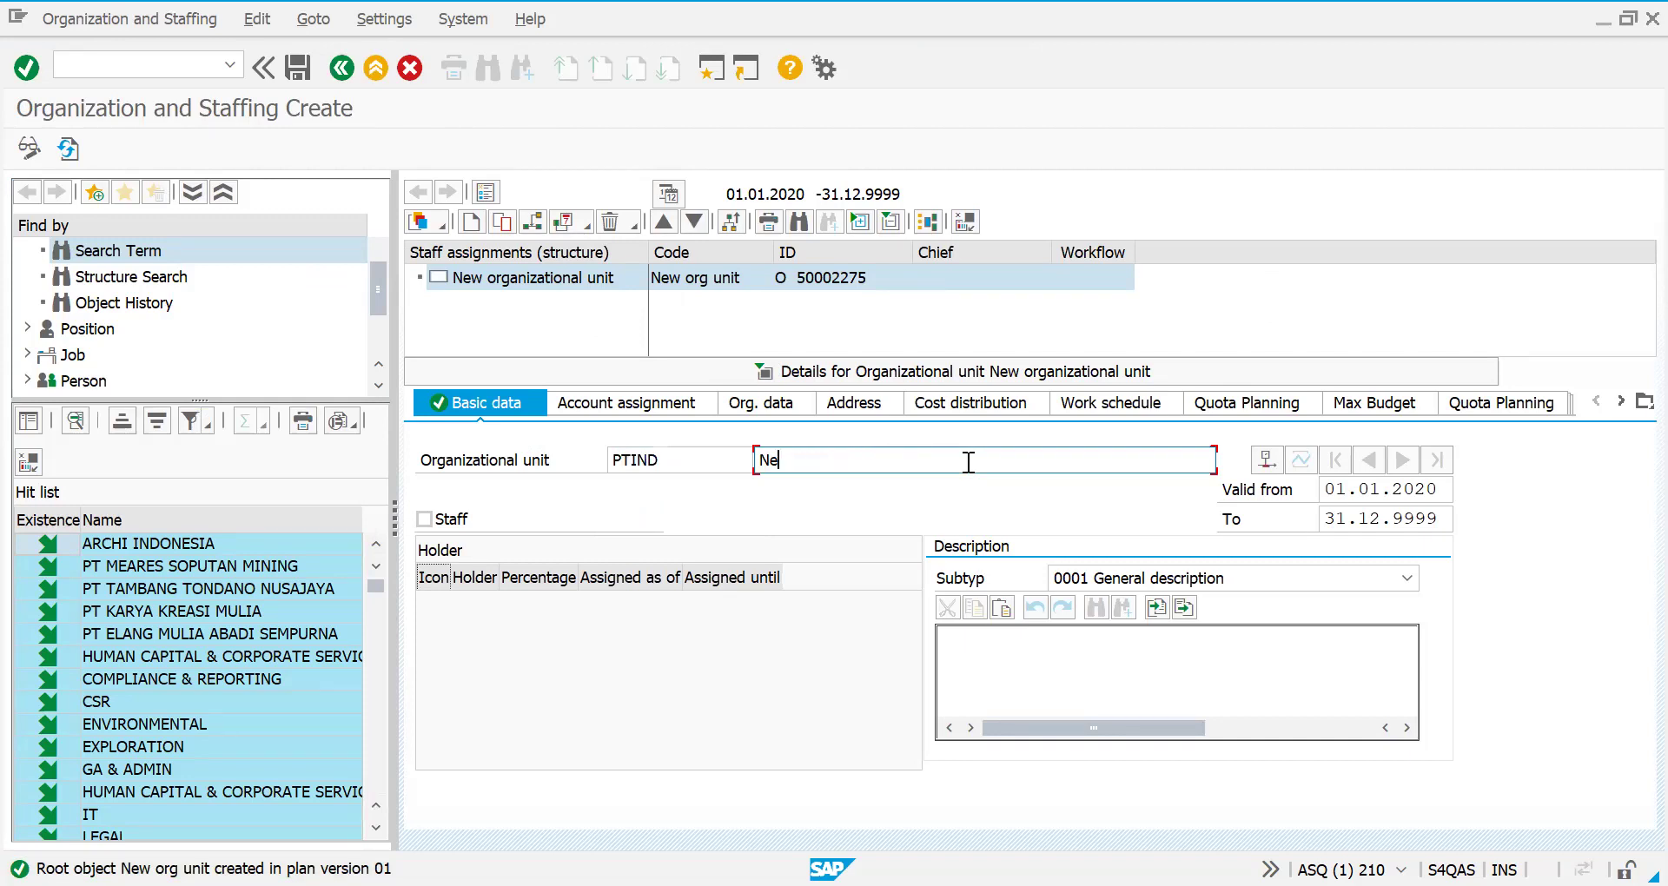
text(PT )
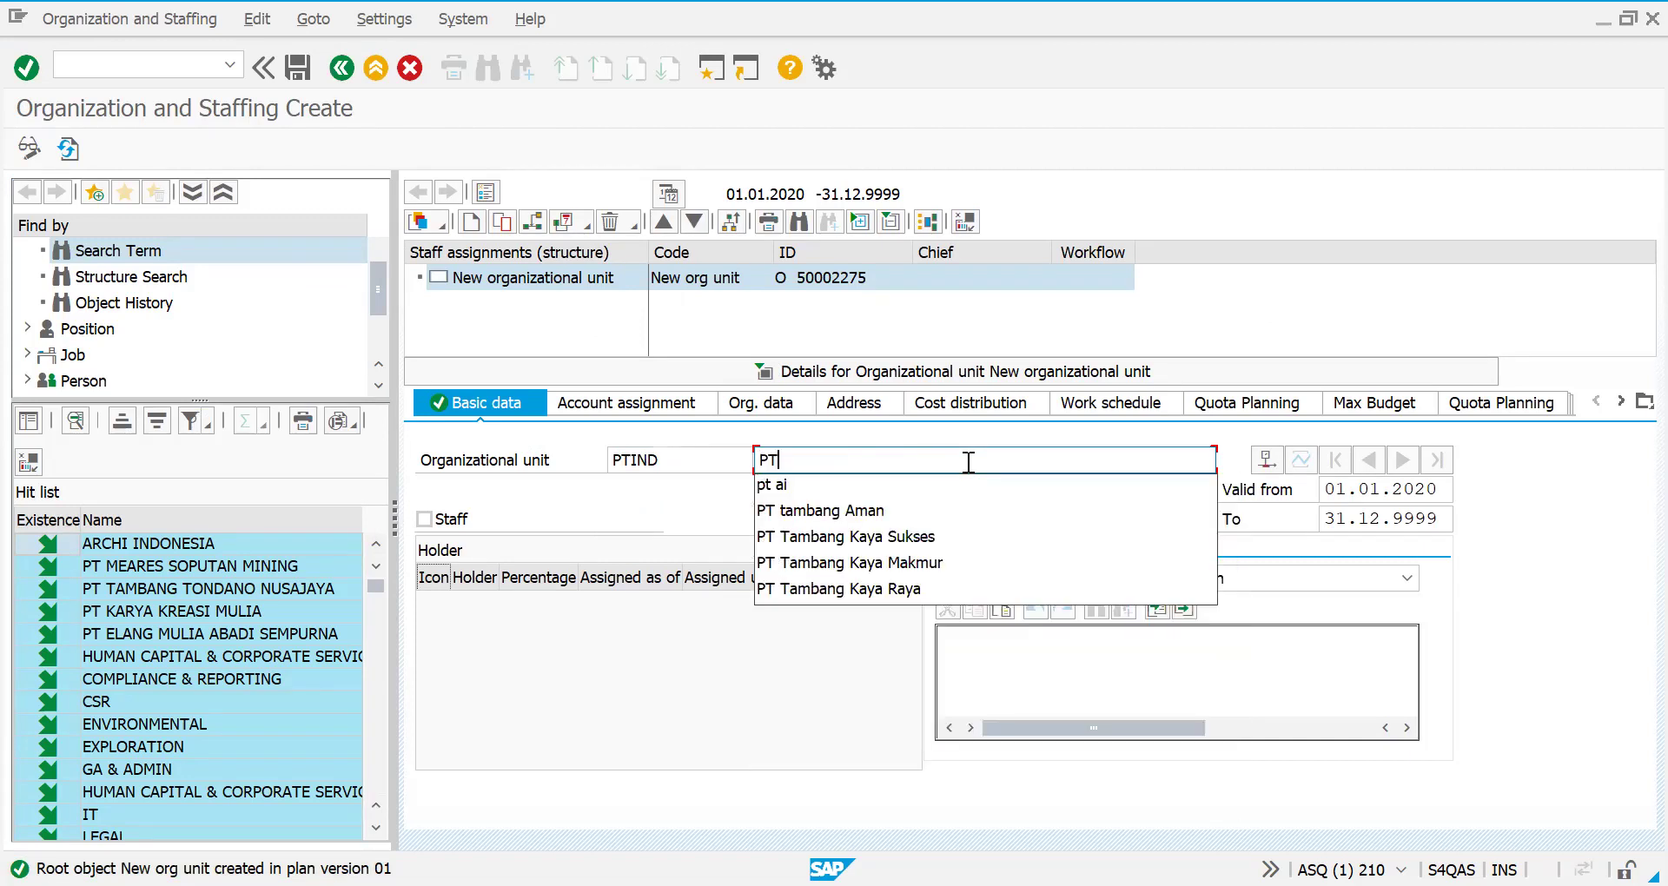
text(Indo)
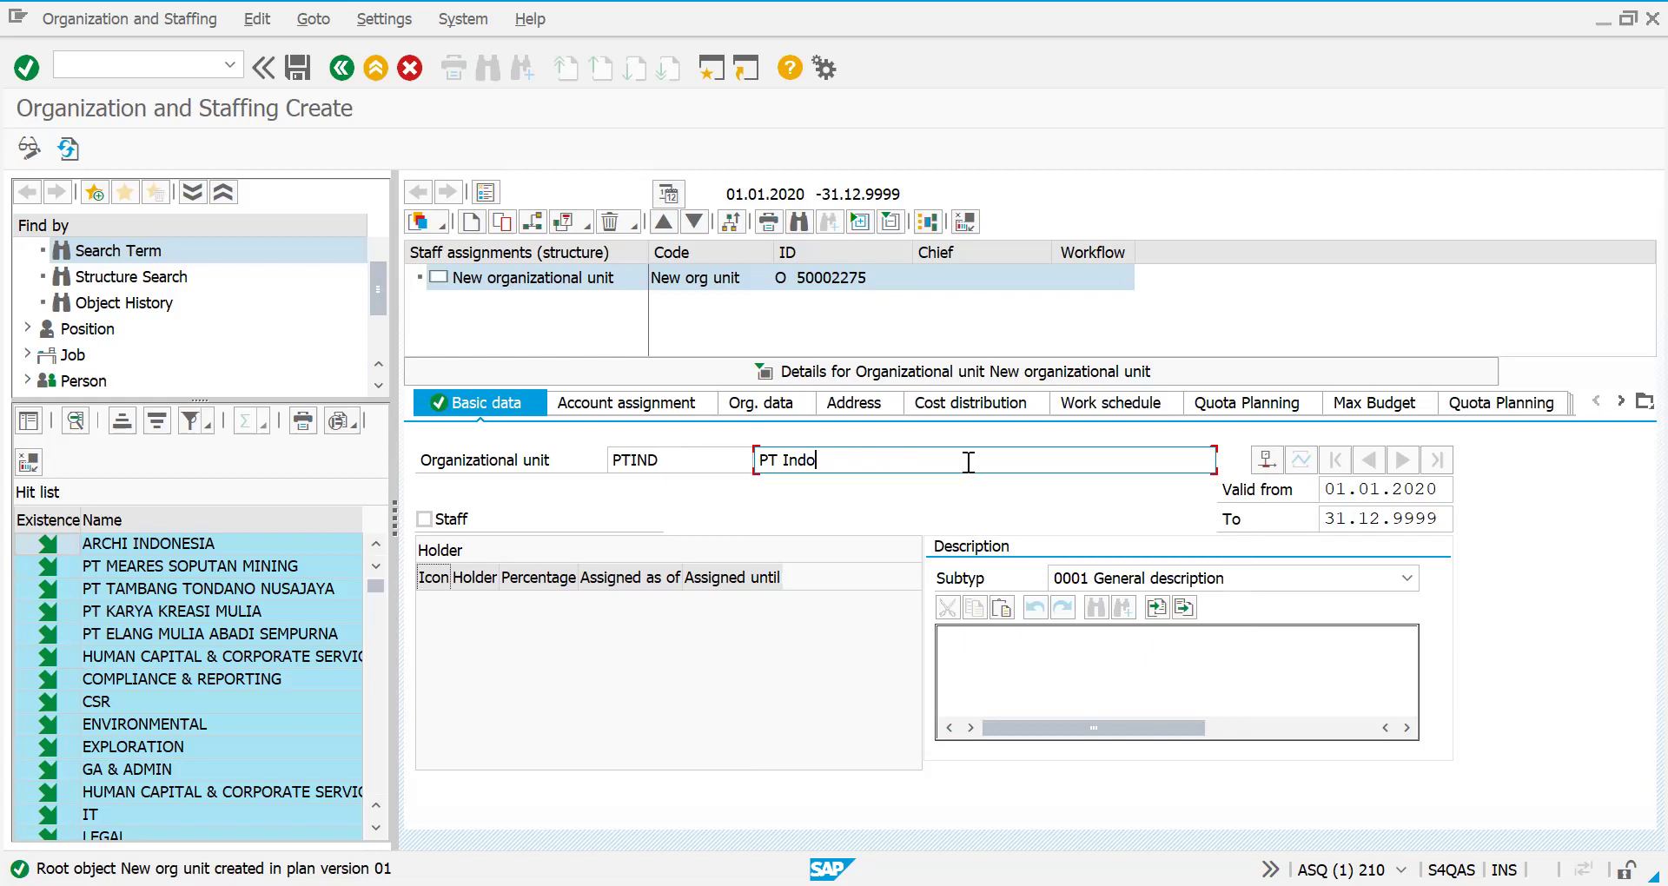
text(nesia Raya)
click(299, 77)
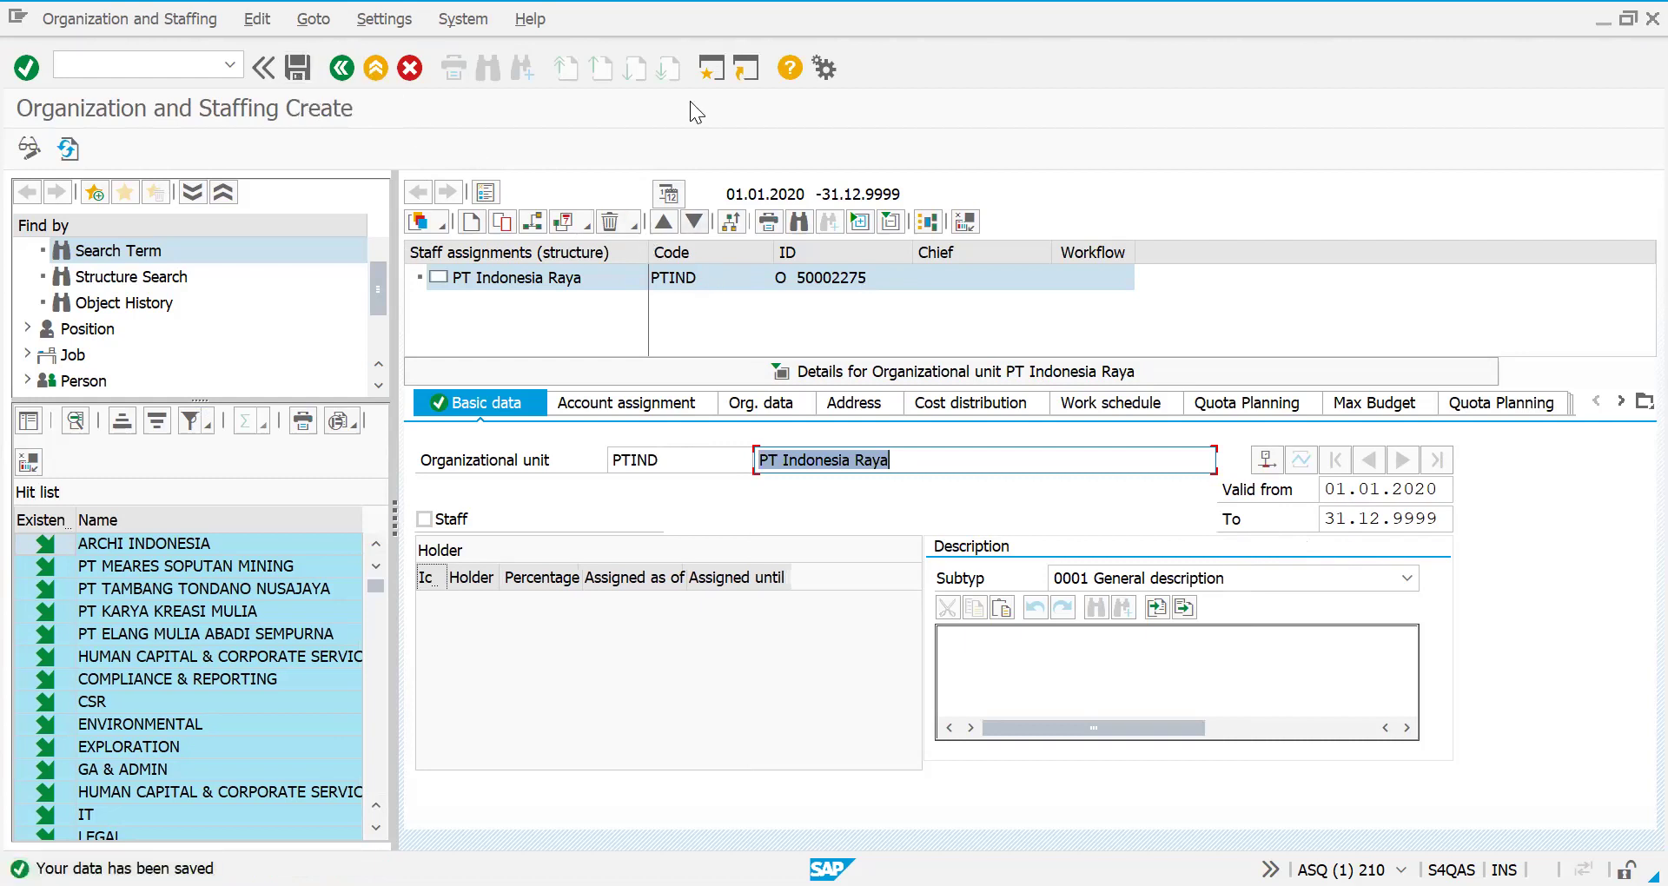
- Collapse the unit details and create an organizational unit under PT Indonesia Raya with the "Is line supervisor of" relationship
key(alt+Tab)
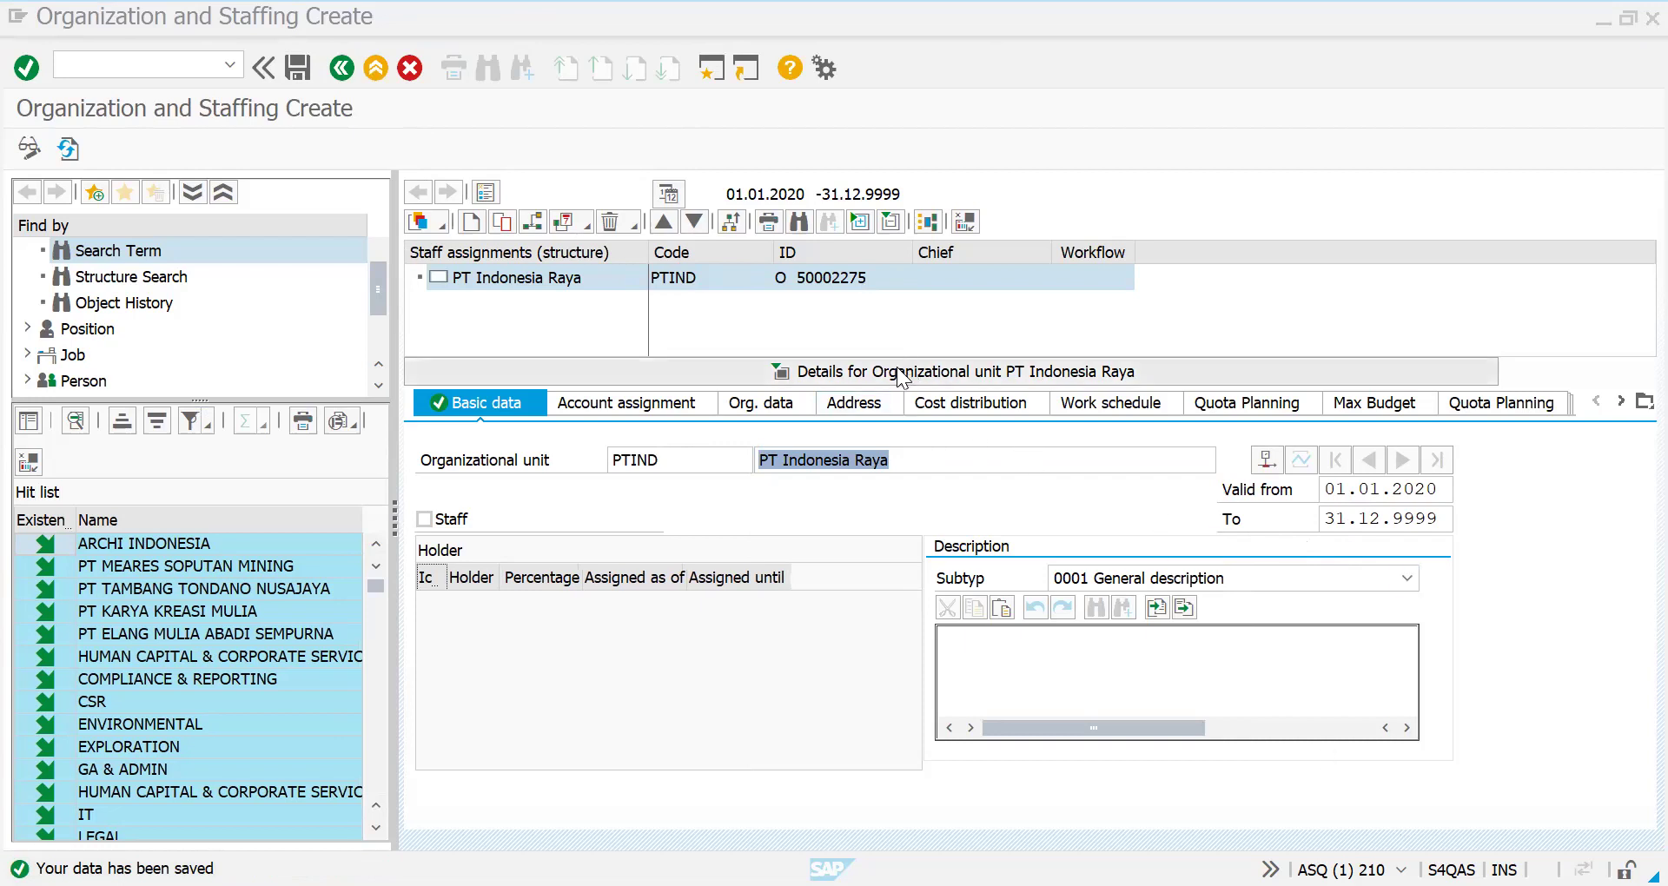
click(849, 374)
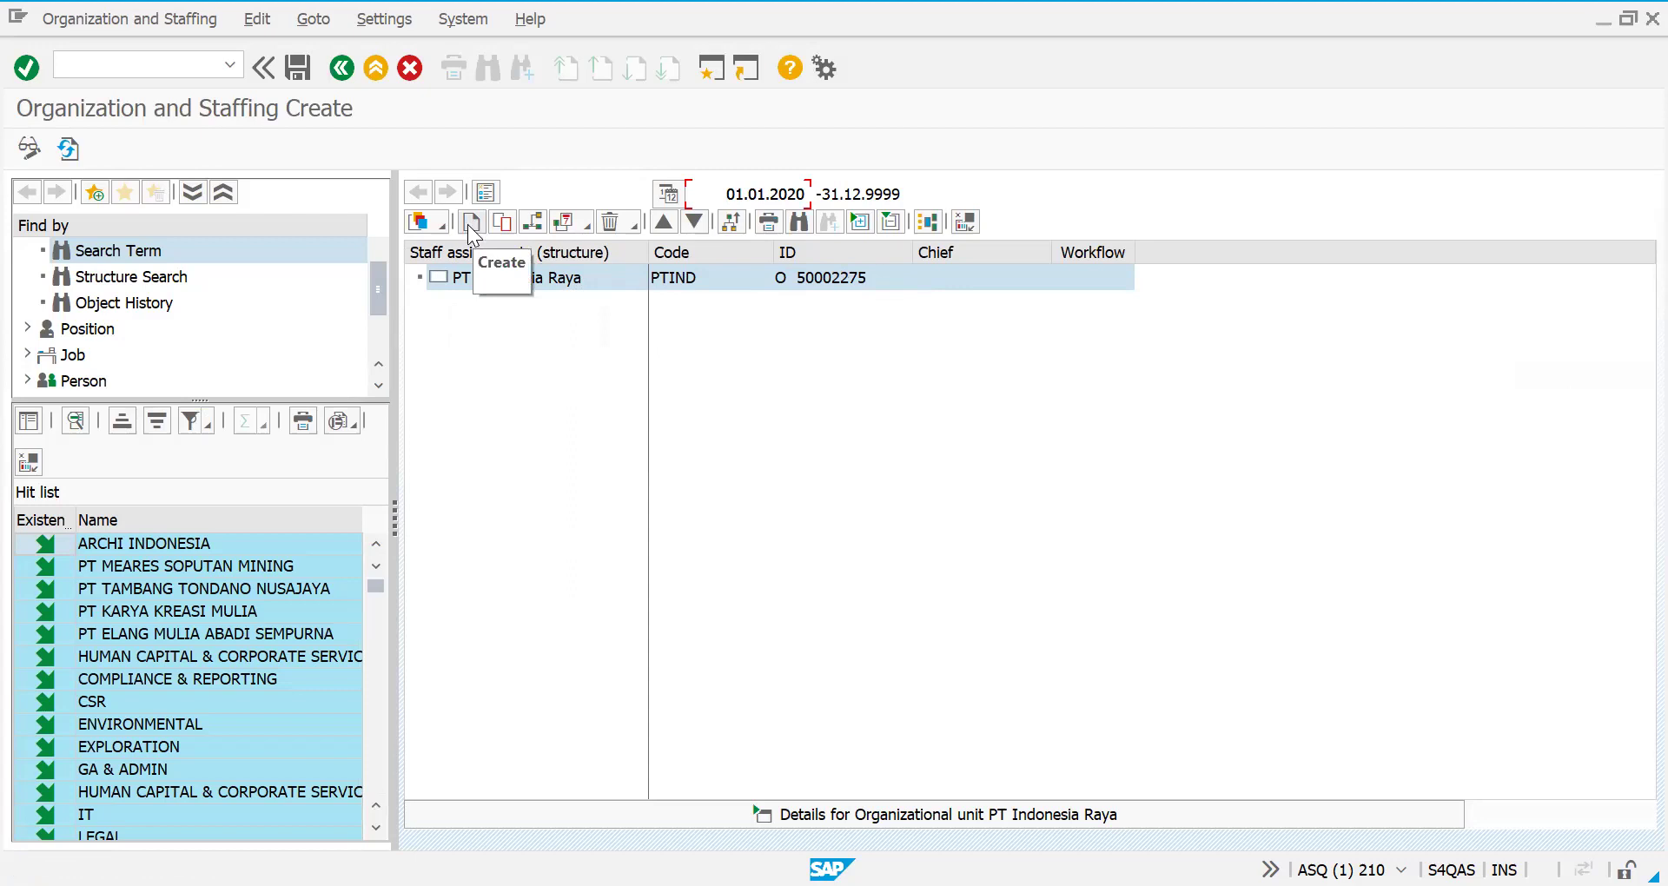
right_click(449, 276)
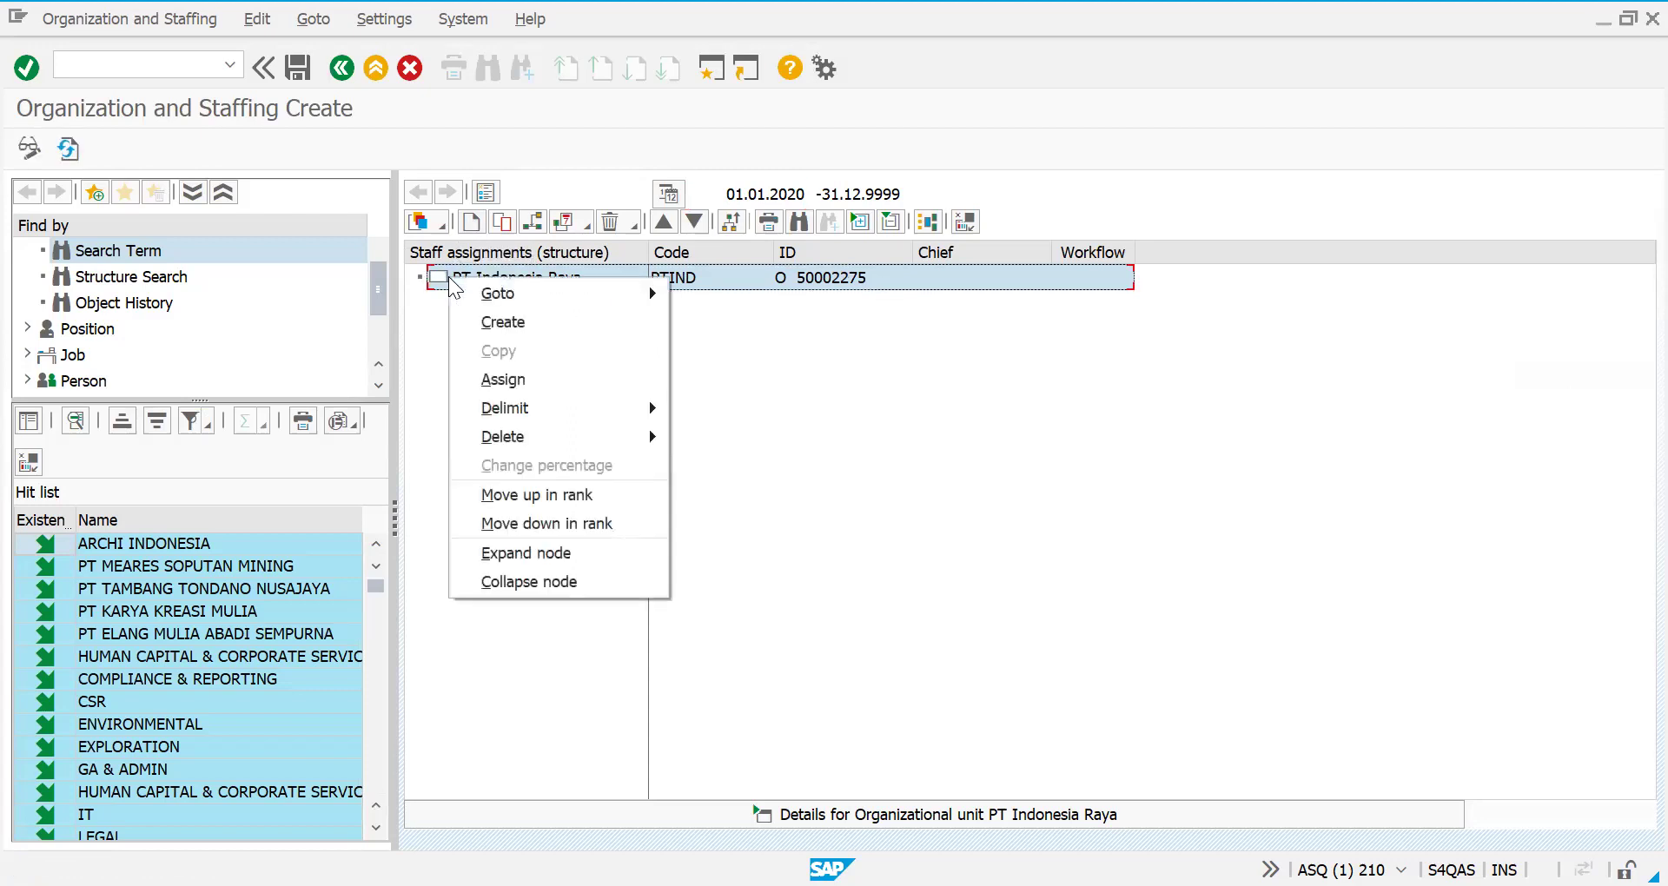
click(492, 318)
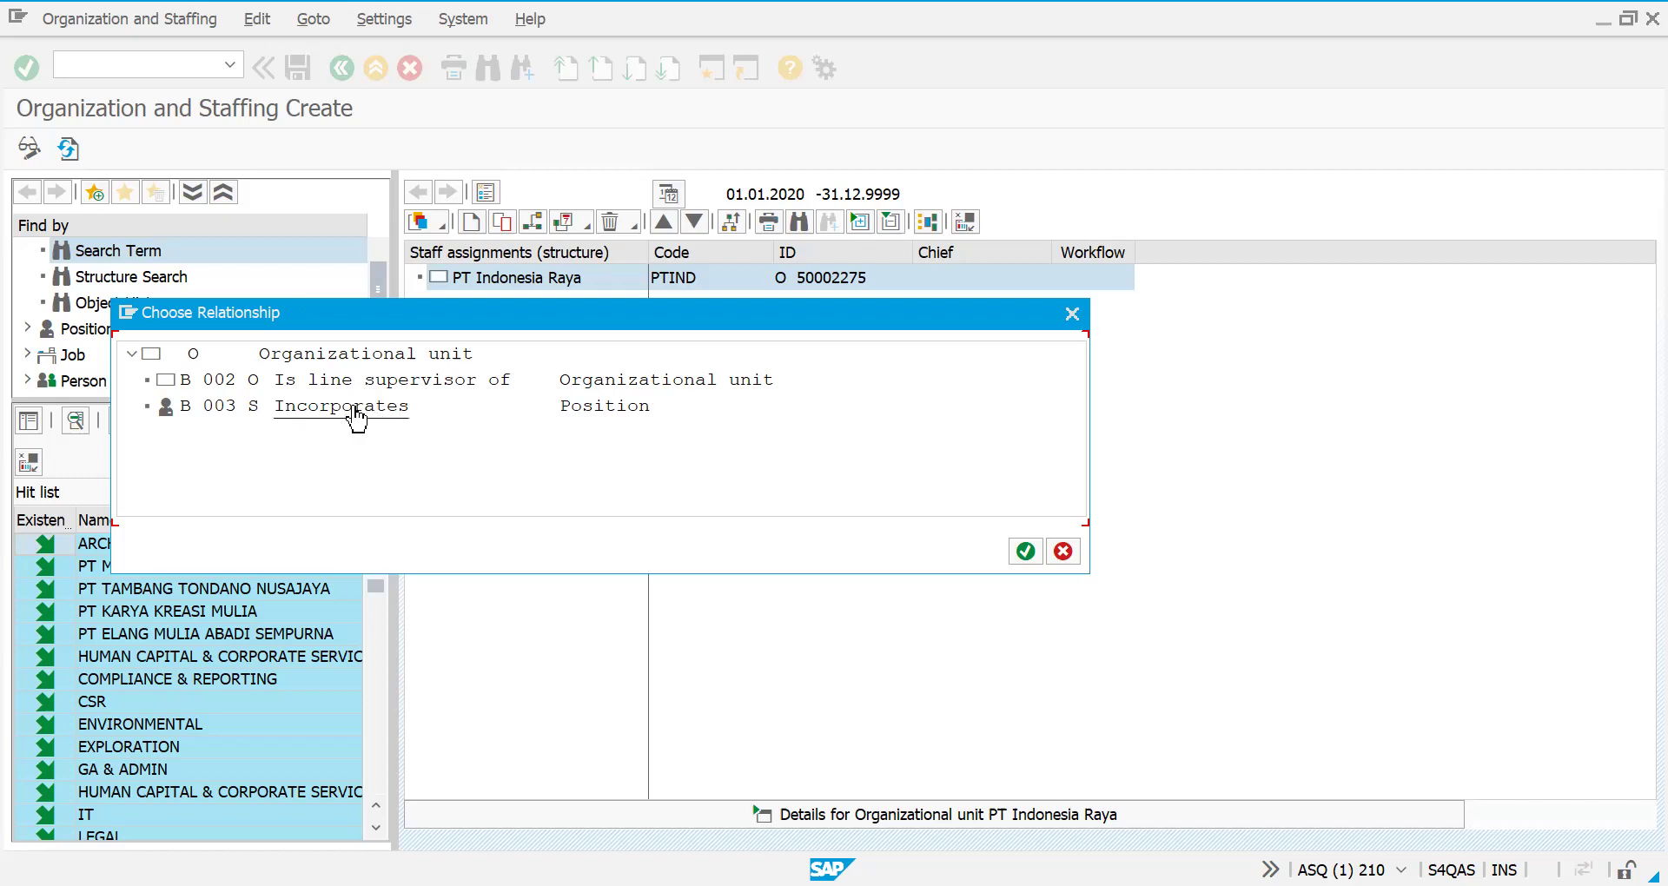
click(398, 392)
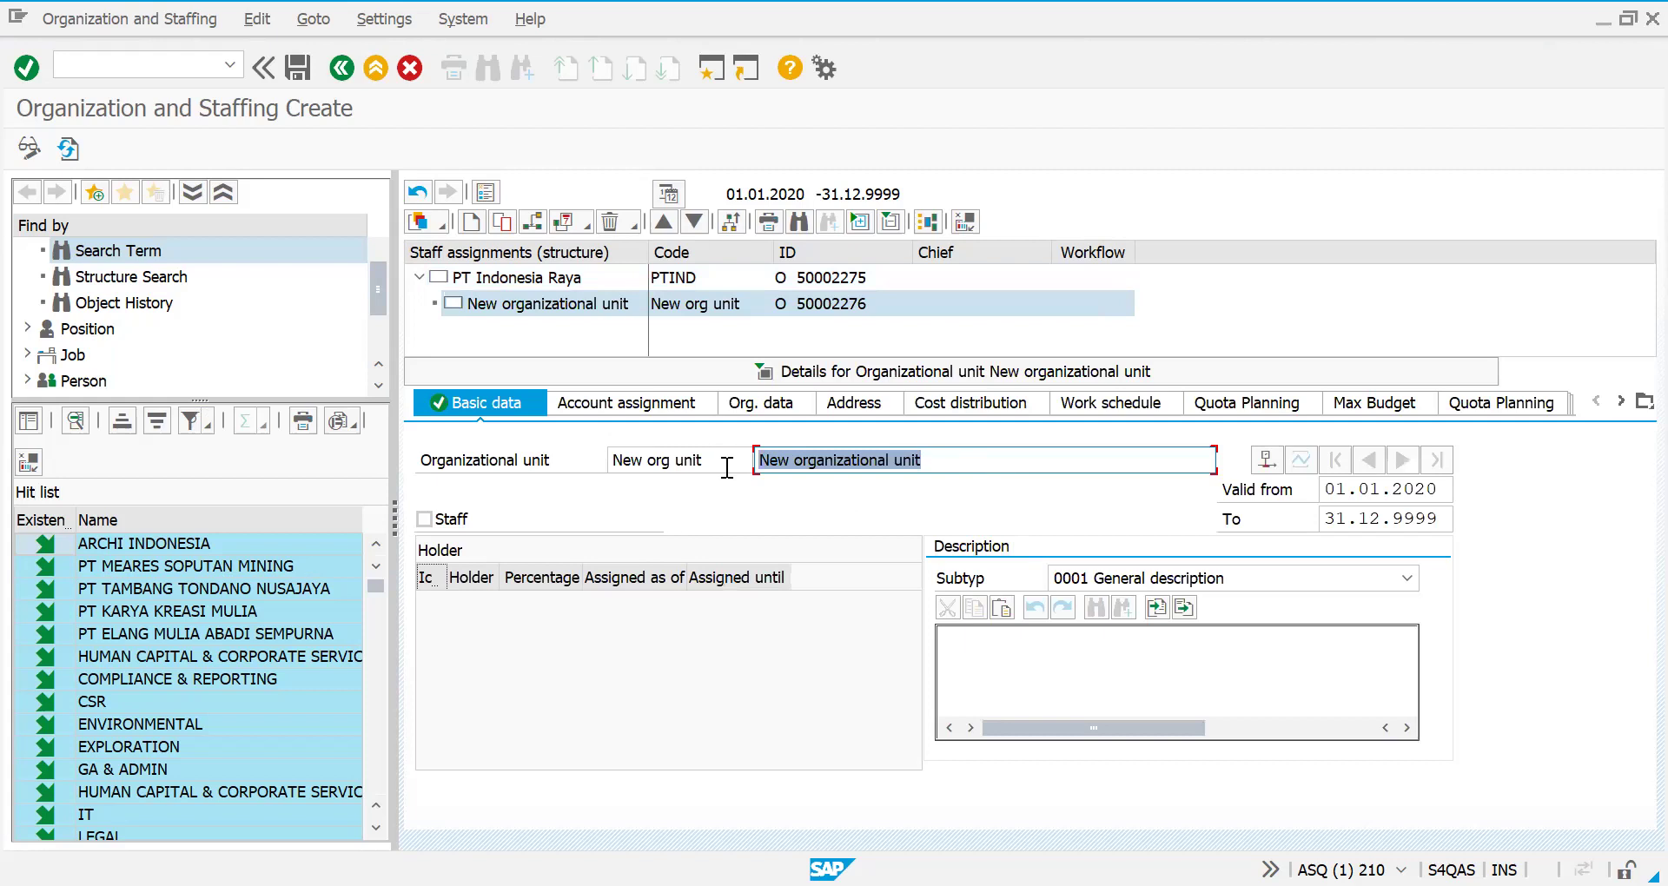
- Set the new subordinate organizational unit's short code to PTINDMA
click(727, 467)
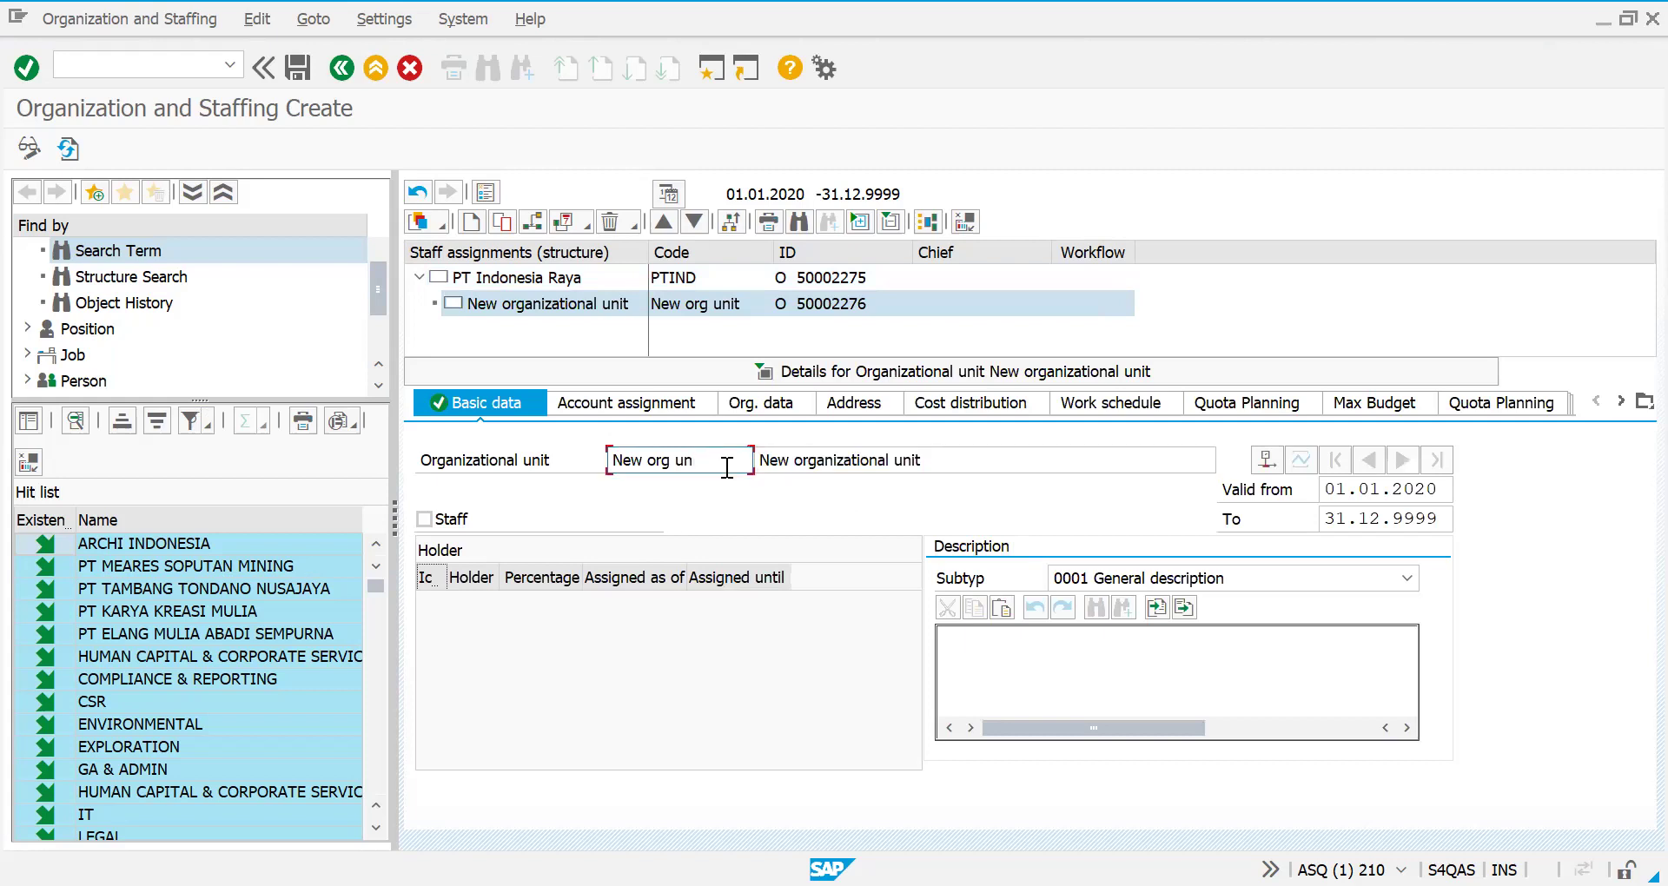
key(BackSpace)
key(BackSpace)
key(BackSpace)
key(BackSpace)
key(BackSpace)
key(BackSpace)
key(BackSpace)
key(BackSpace)
key(BackSpace)
key(BackSpace)
key(BackSpace)
key(BackSpace)
text(P)
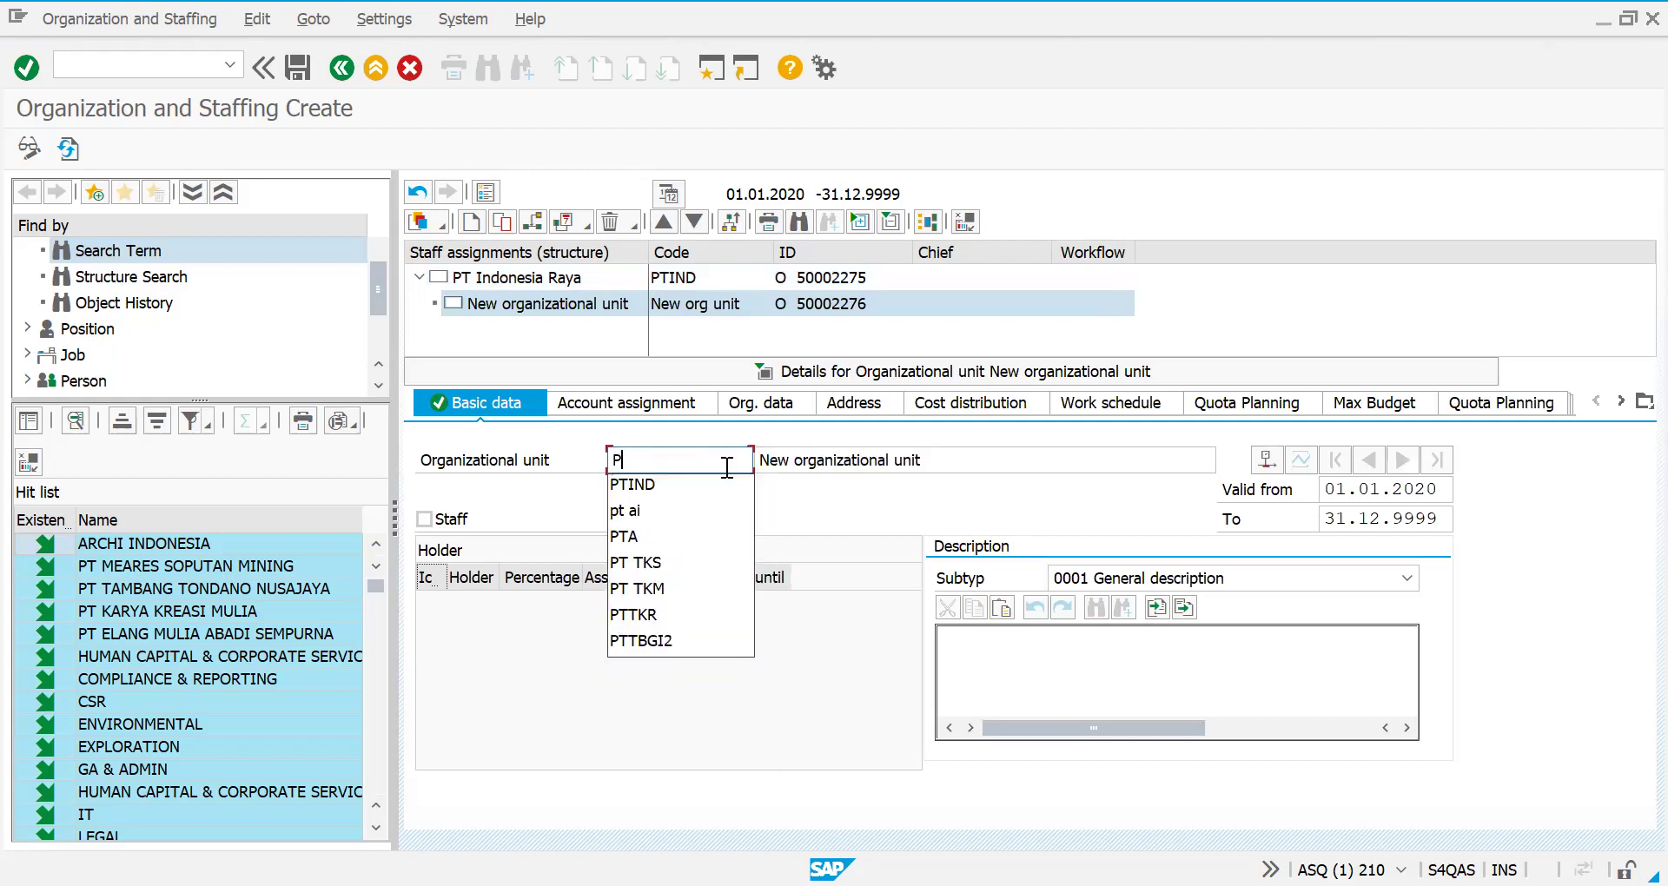
text(T INDO)
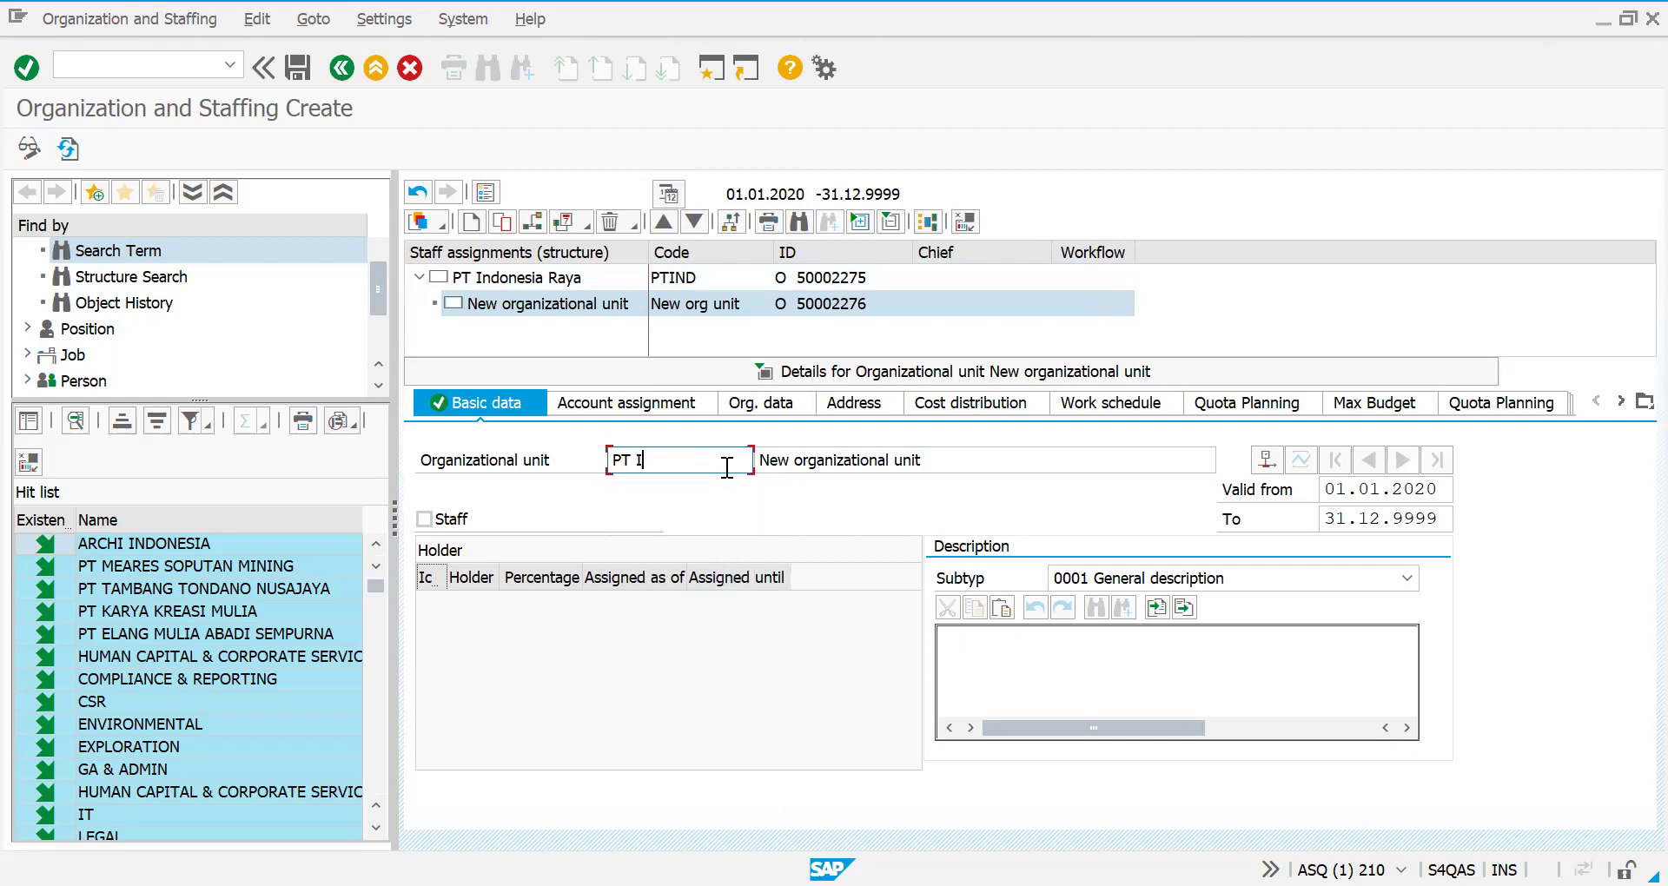
key(BackSpace)
key(BackSpace)
key(BackSpace)
key(BackSpace)
key(BackSpace)
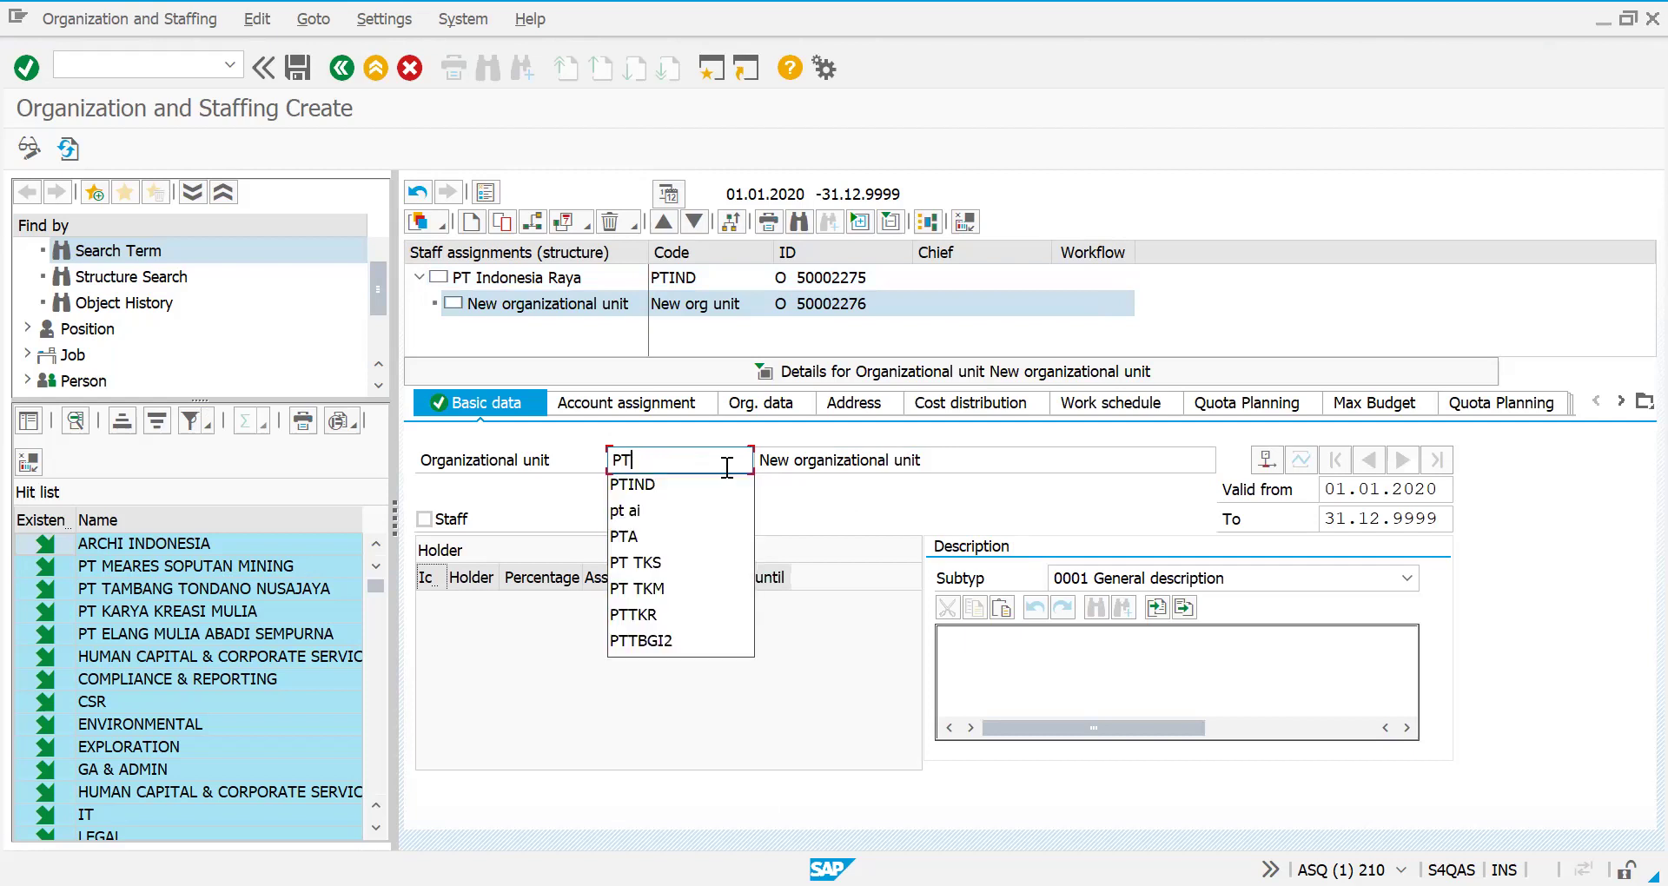
text(IND)
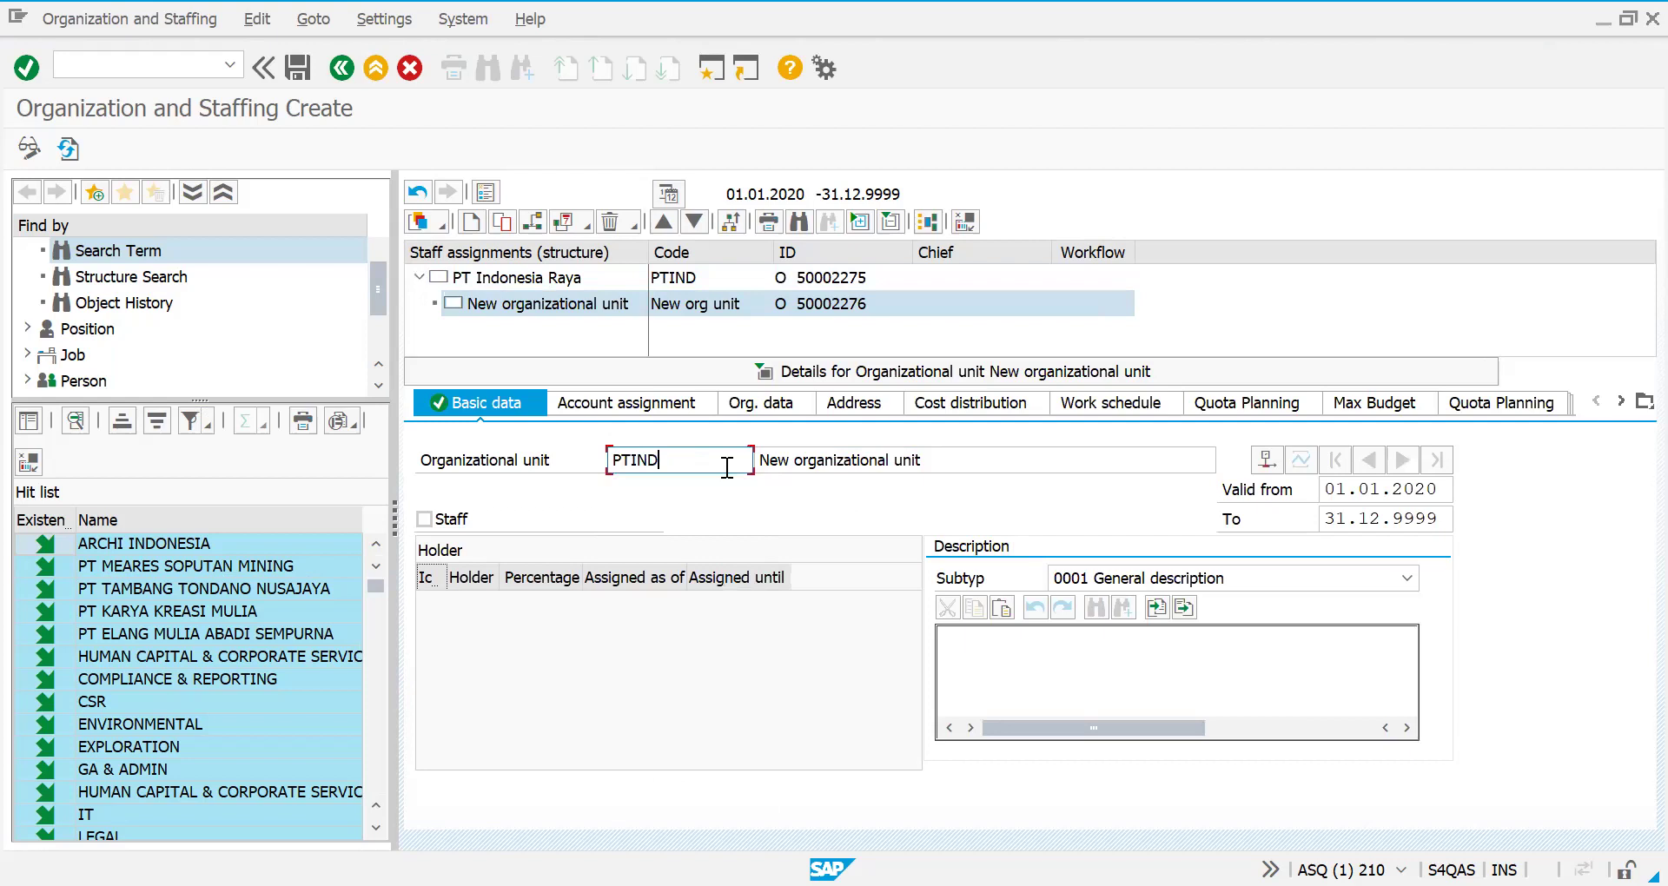
text(MA)
- Name the subordinate organizational unit PT Indonesia Maju and save the data
click(944, 473)
key(BackSpace)
key(BackSpace)
key(BackSpace)
key(BackSpace)
key(BackSpace)
key(BackSpace)
key(BackSpace)
key(BackSpace)
key(BackSpace)
key(BackSpace)
key(BackSpace)
key(BackSpace)
key(BackSpace)
key(BackSpace)
key(BackSpace)
key(BackSpace)
key(BackSpace)
key(BackSpace)
key(BackSpace)
key(BackSpace)
key(BackSpace)
key(BackSpace)
key(BackSpace)
text(PT )
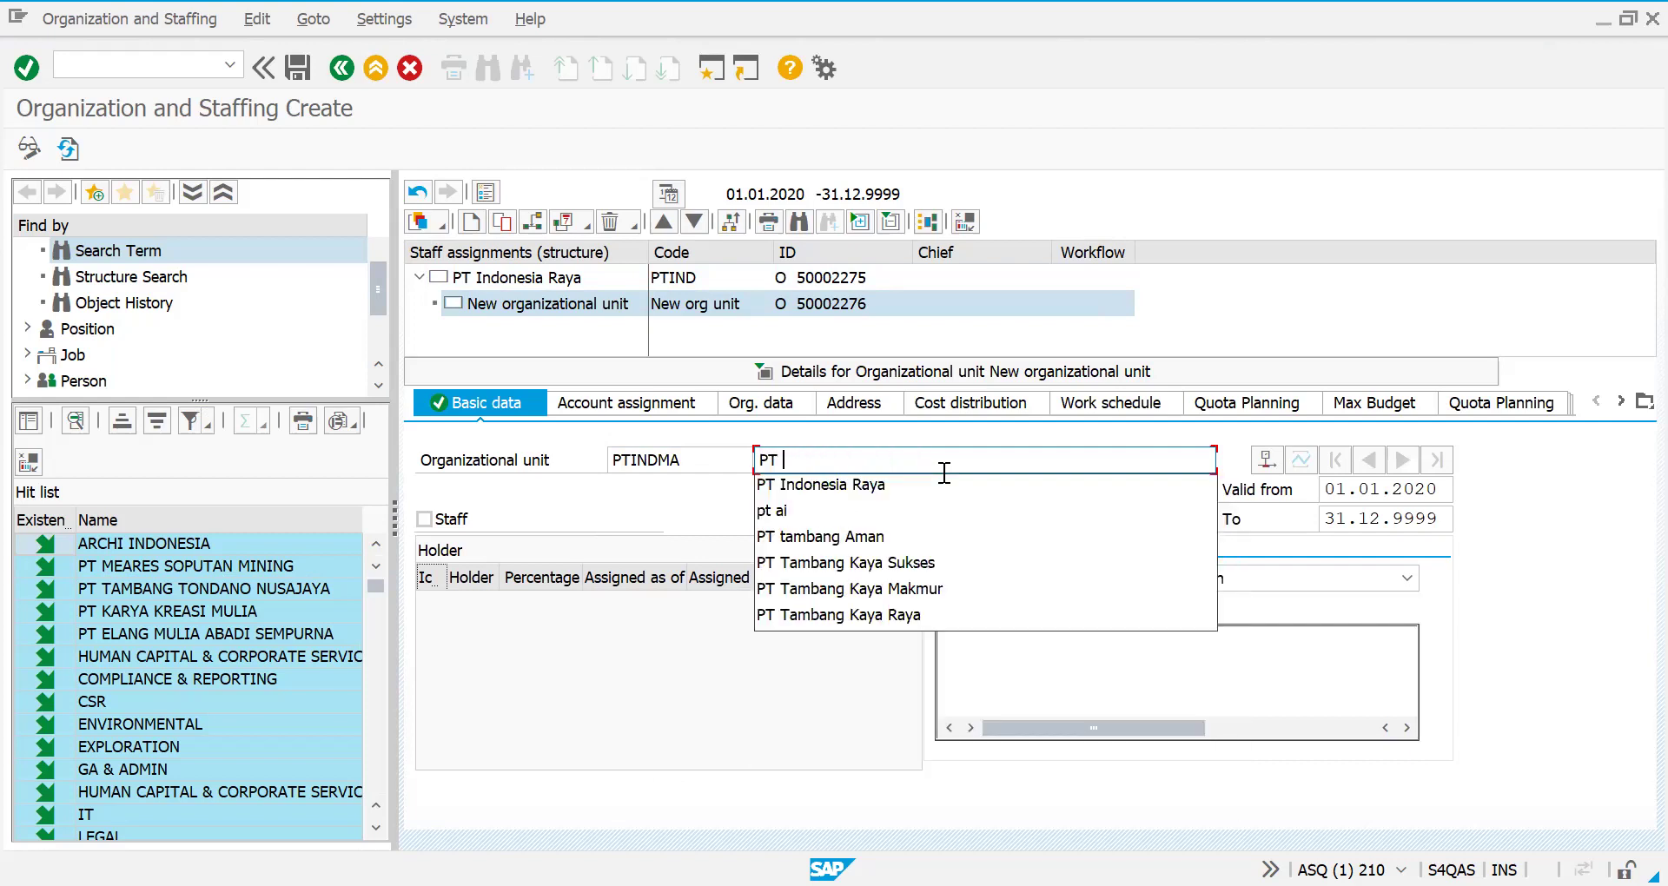
text(Indonesia)
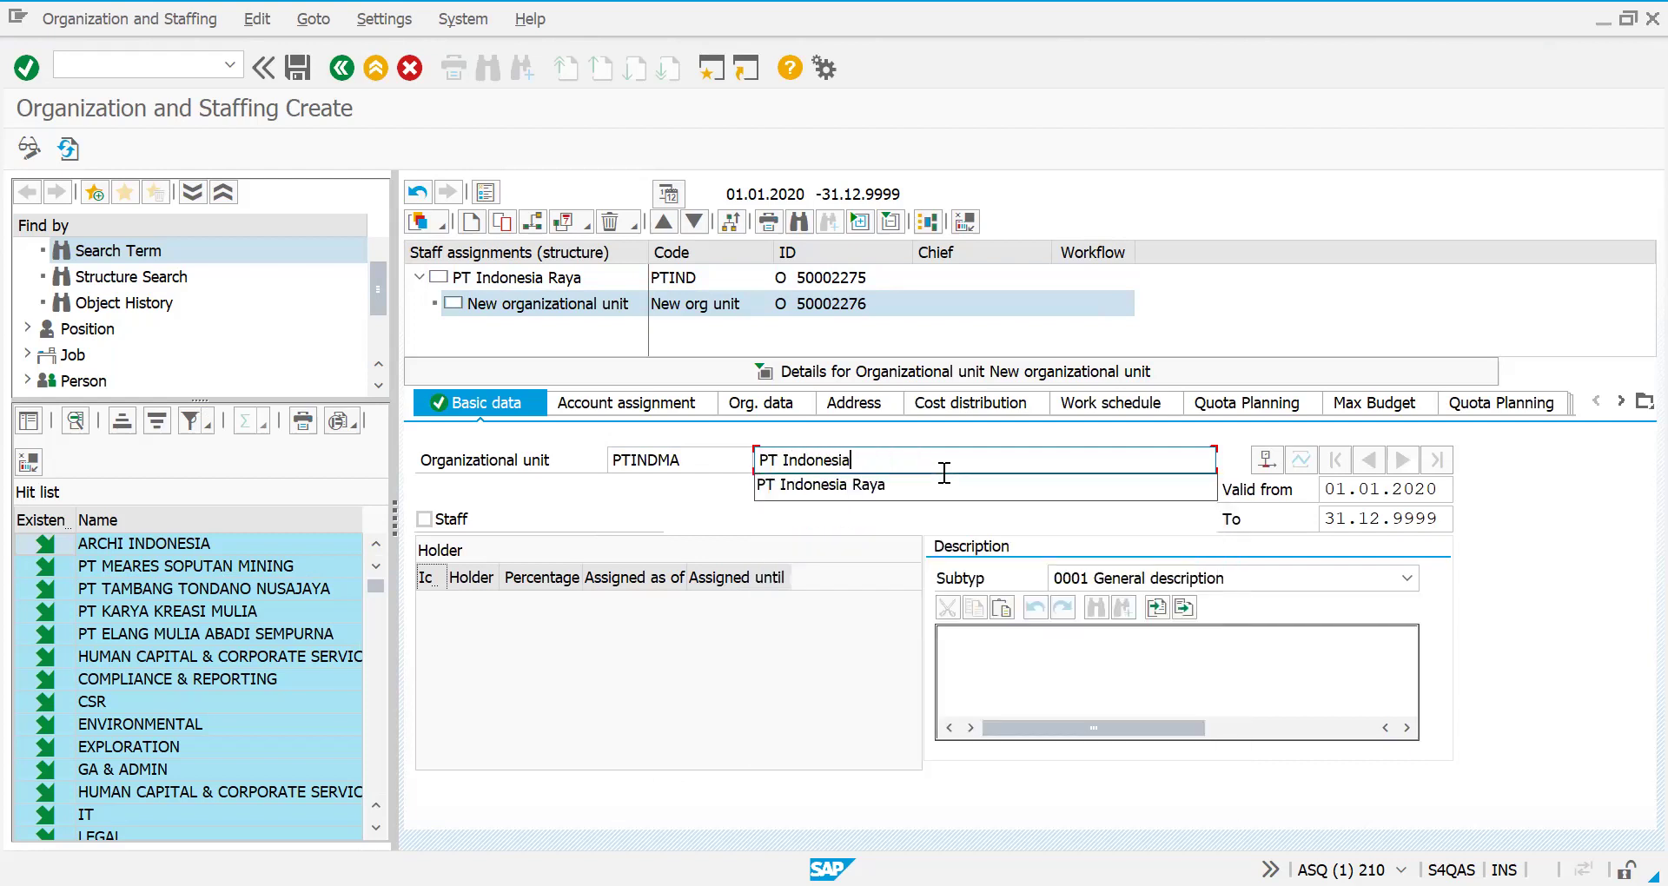
text( Maju)
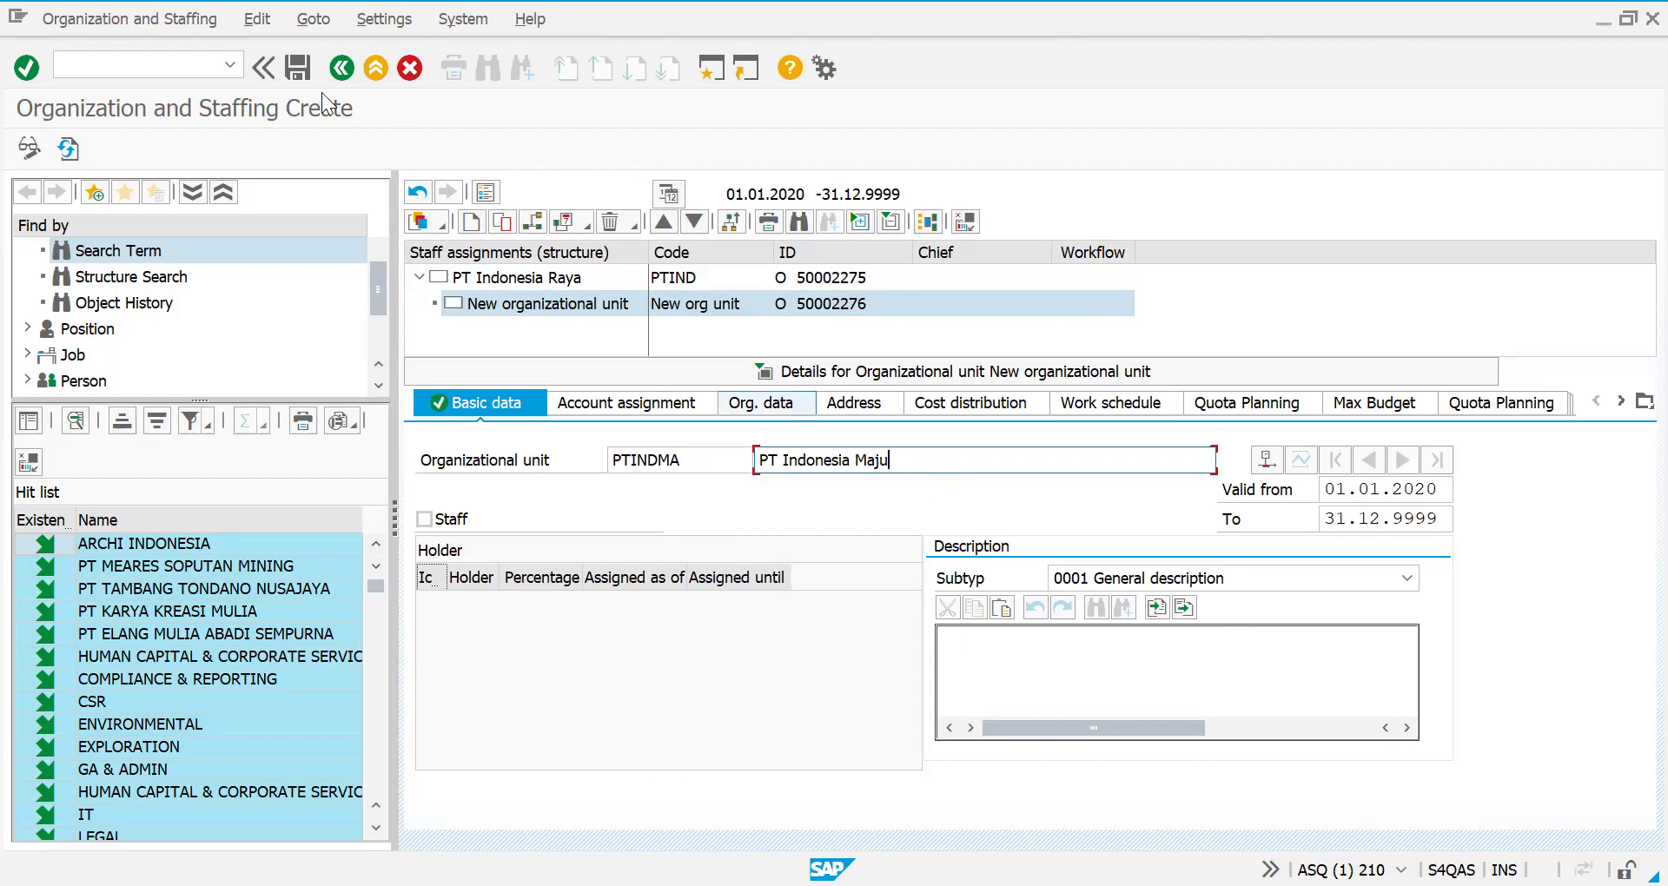
click(297, 68)
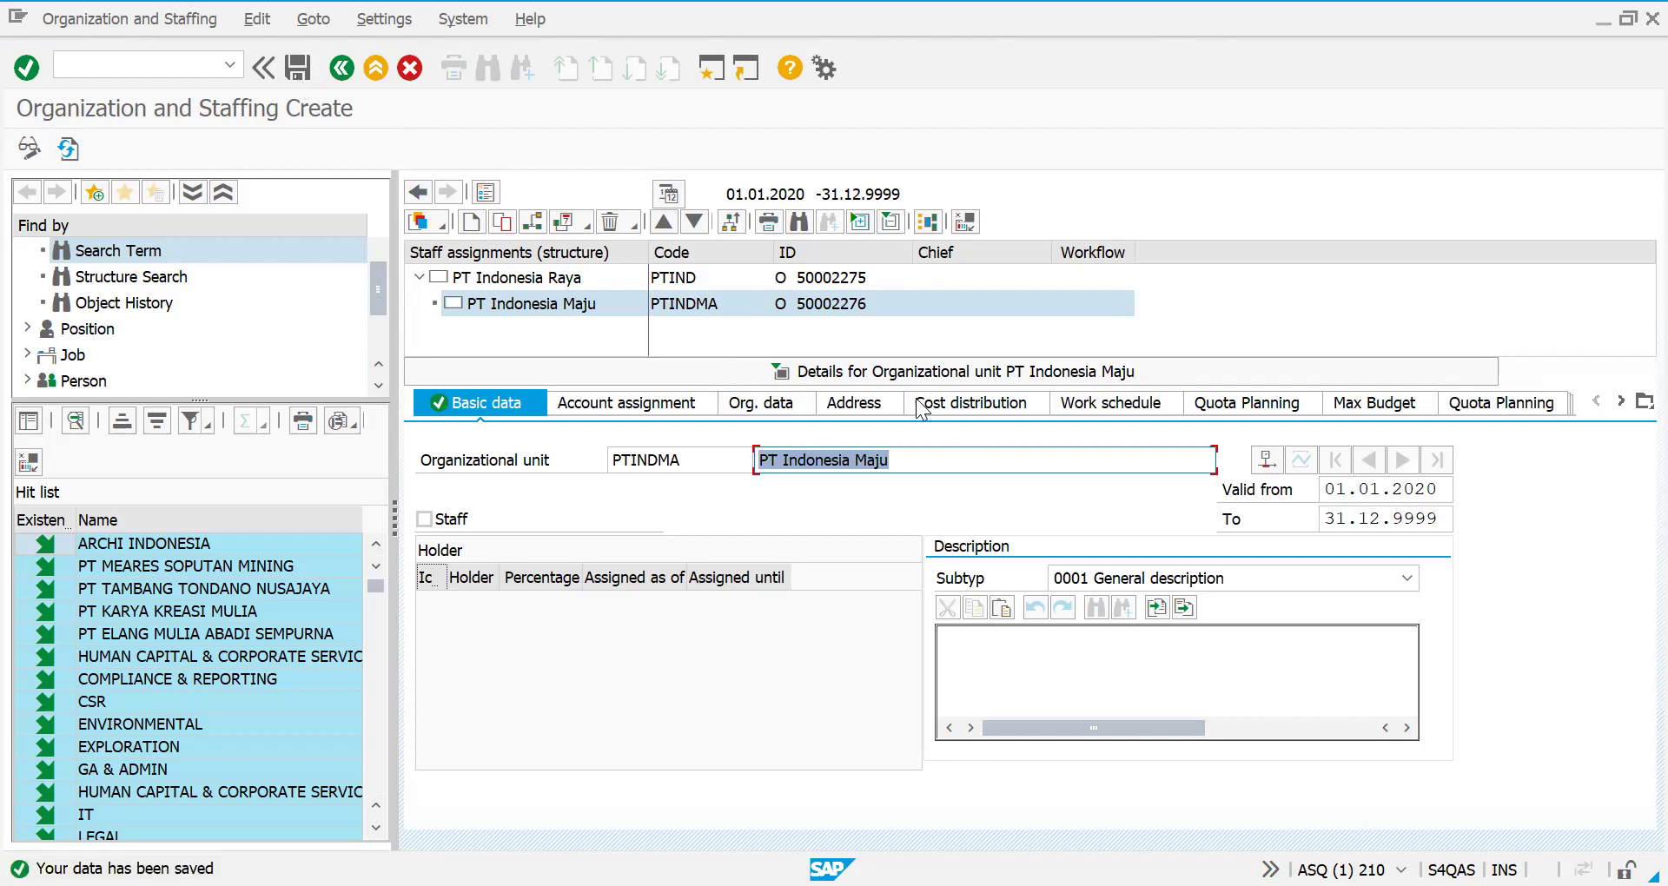
- Create a second organizational unit directly under PT Indonesia Raya with the "Is line supervisor of" relationship
click(874, 370)
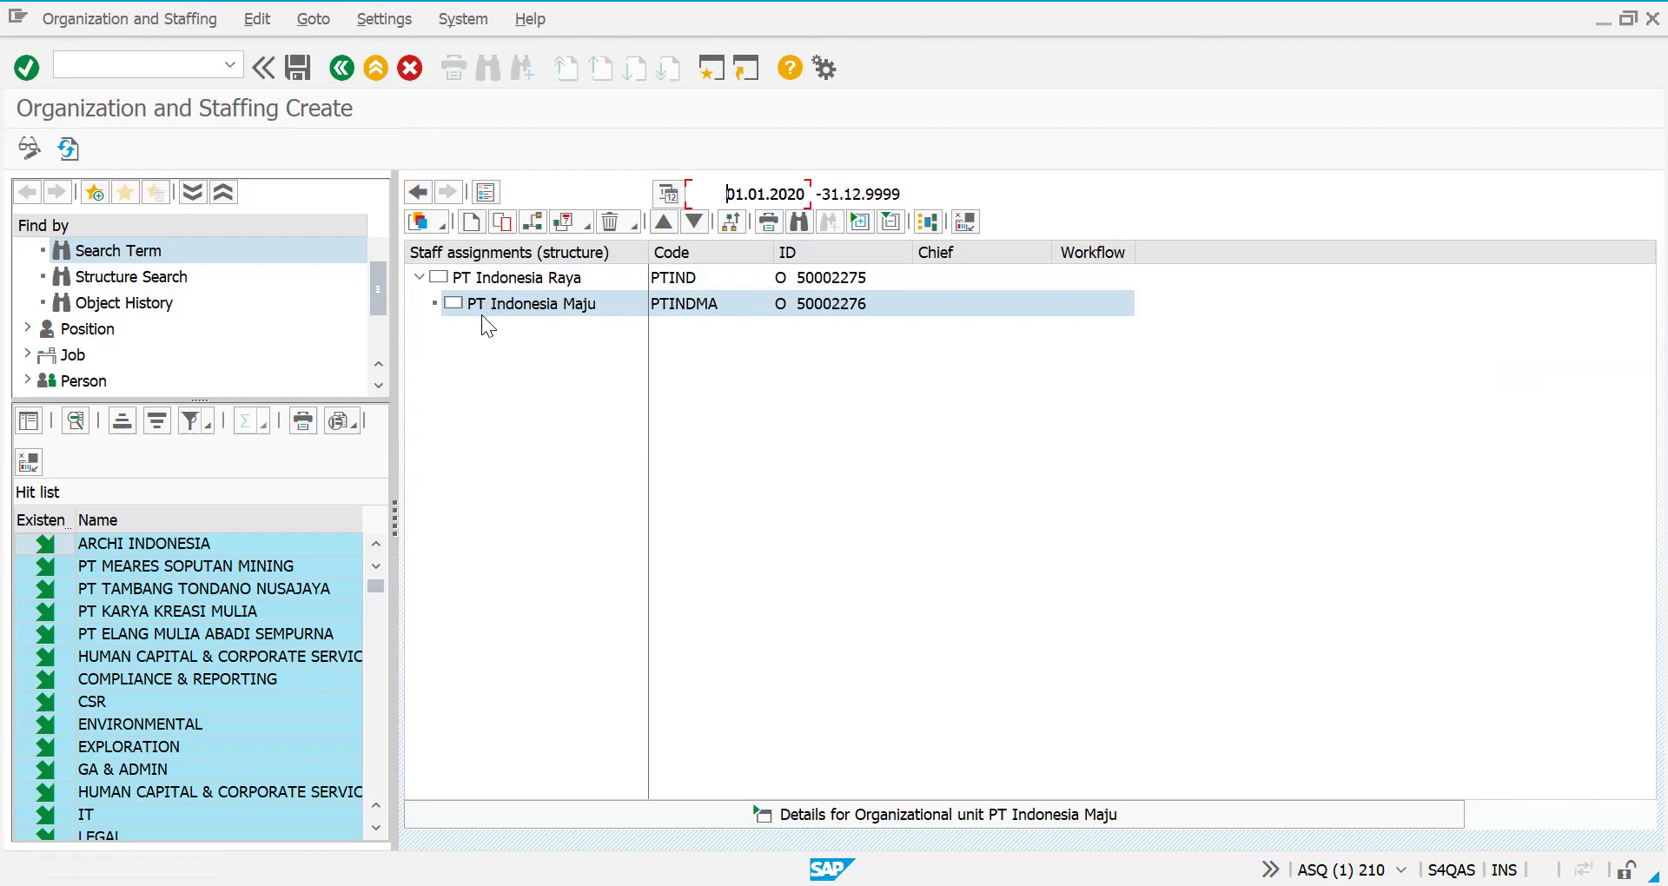
click(457, 278)
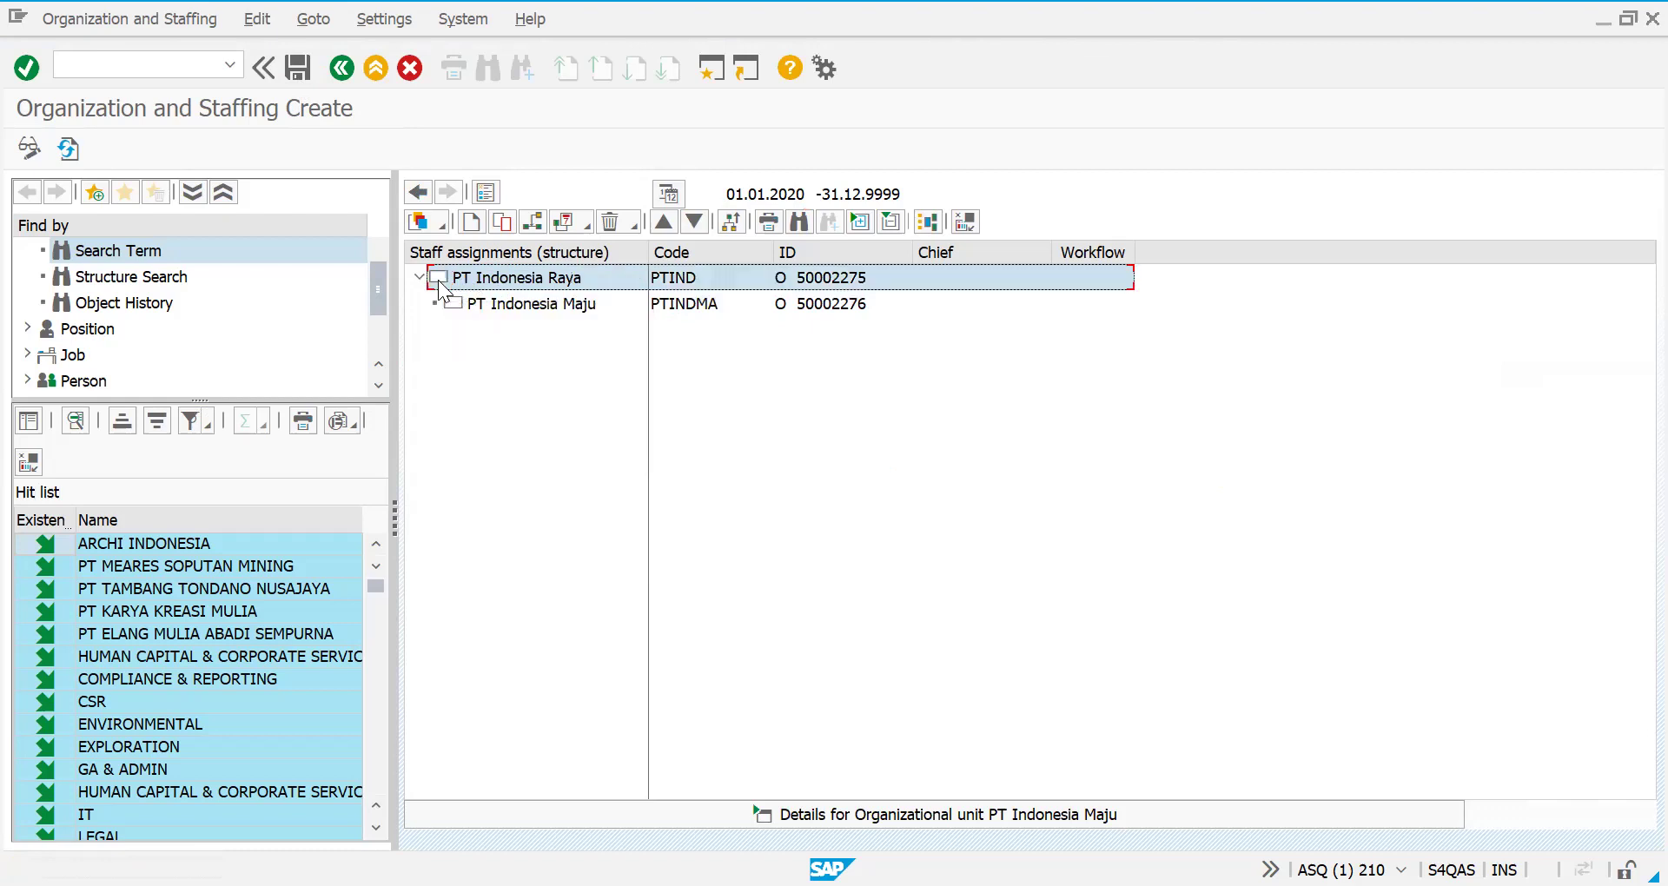
click(469, 221)
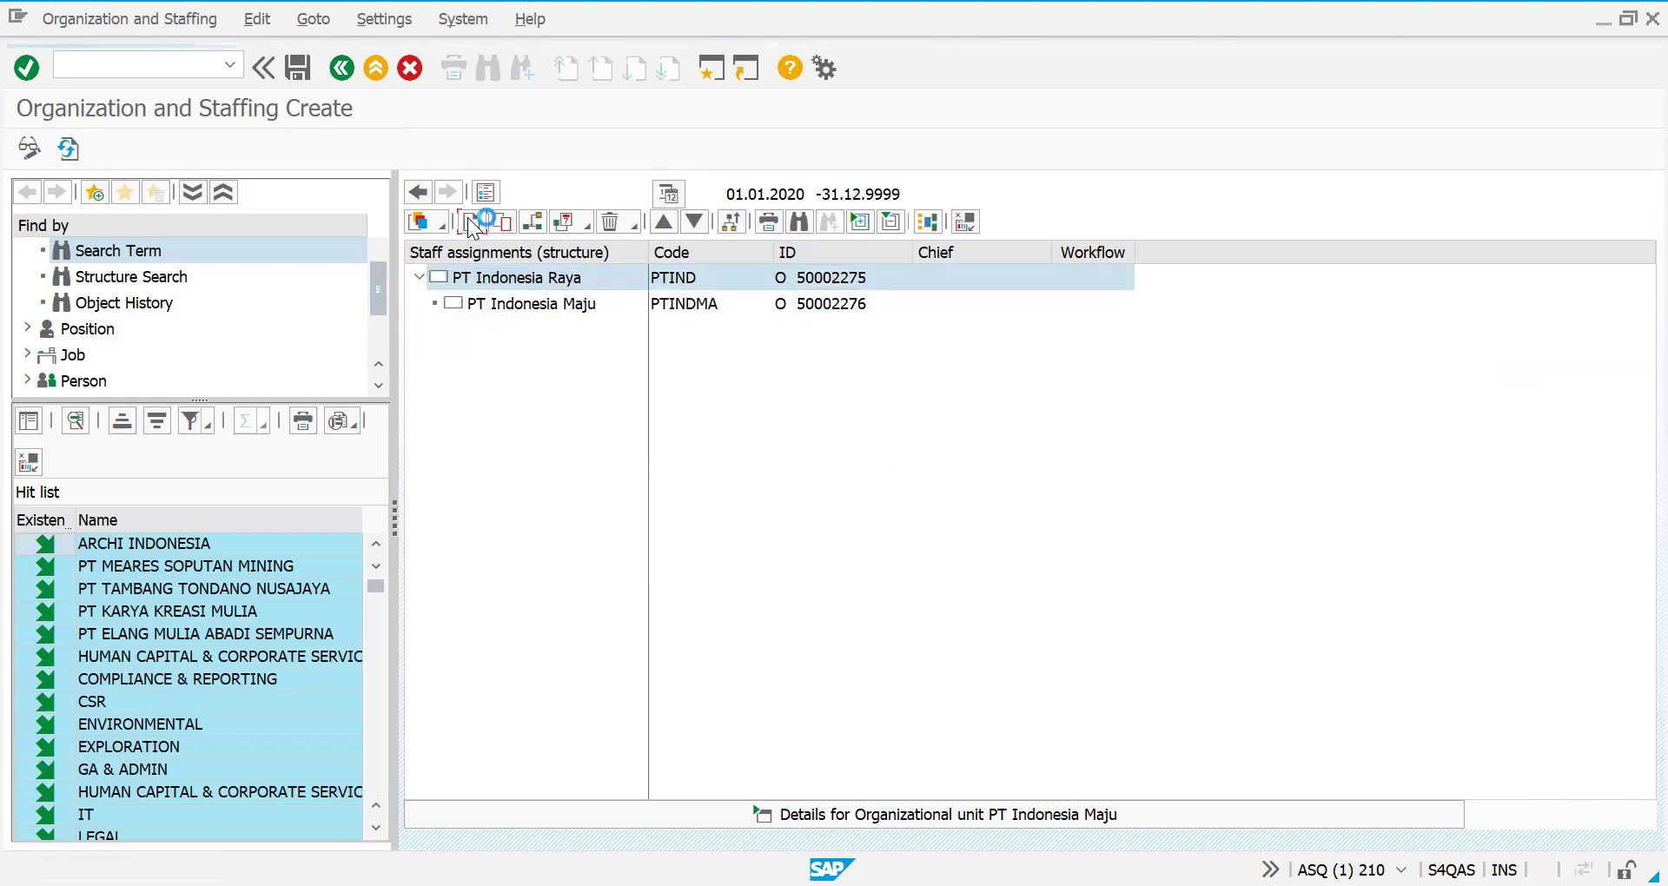
click(381, 384)
double_click(381, 384)
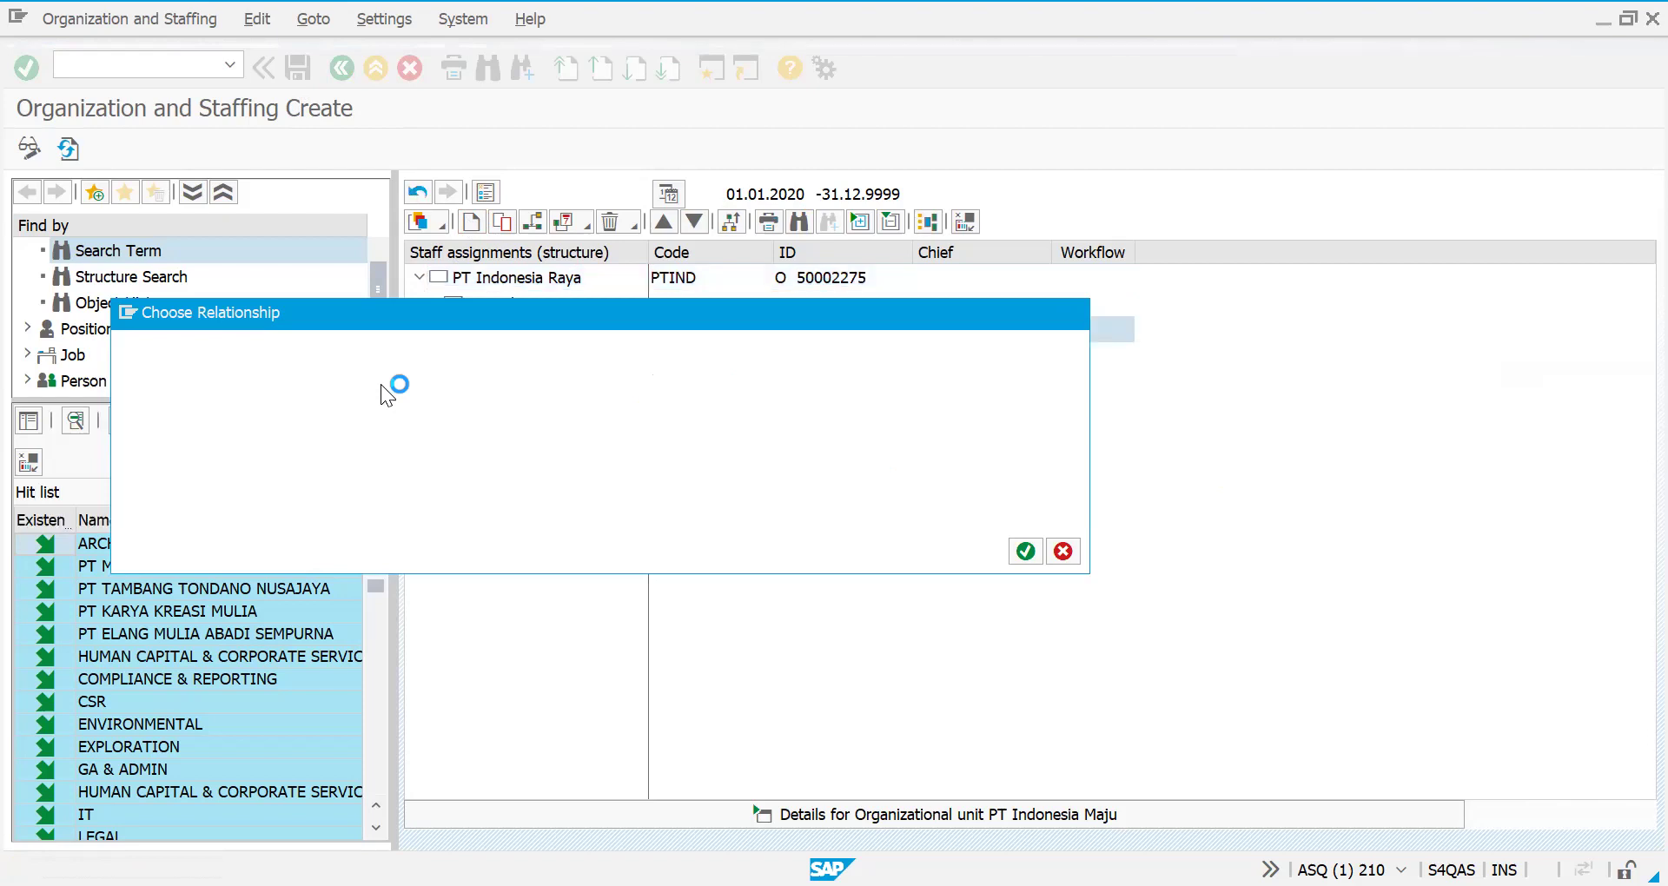
- Set the second subordinate organizational unit's short code to PTINK
click(731, 461)
key(BackSpace)
key(BackSpace)
key(BackSpace)
key(BackSpace)
key(BackSpace)
key(BackSpace)
key(BackSpace)
key(BackSpace)
key(BackSpace)
key(BackSpace)
key(BackSpace)
key(BackSpace)
text(P)
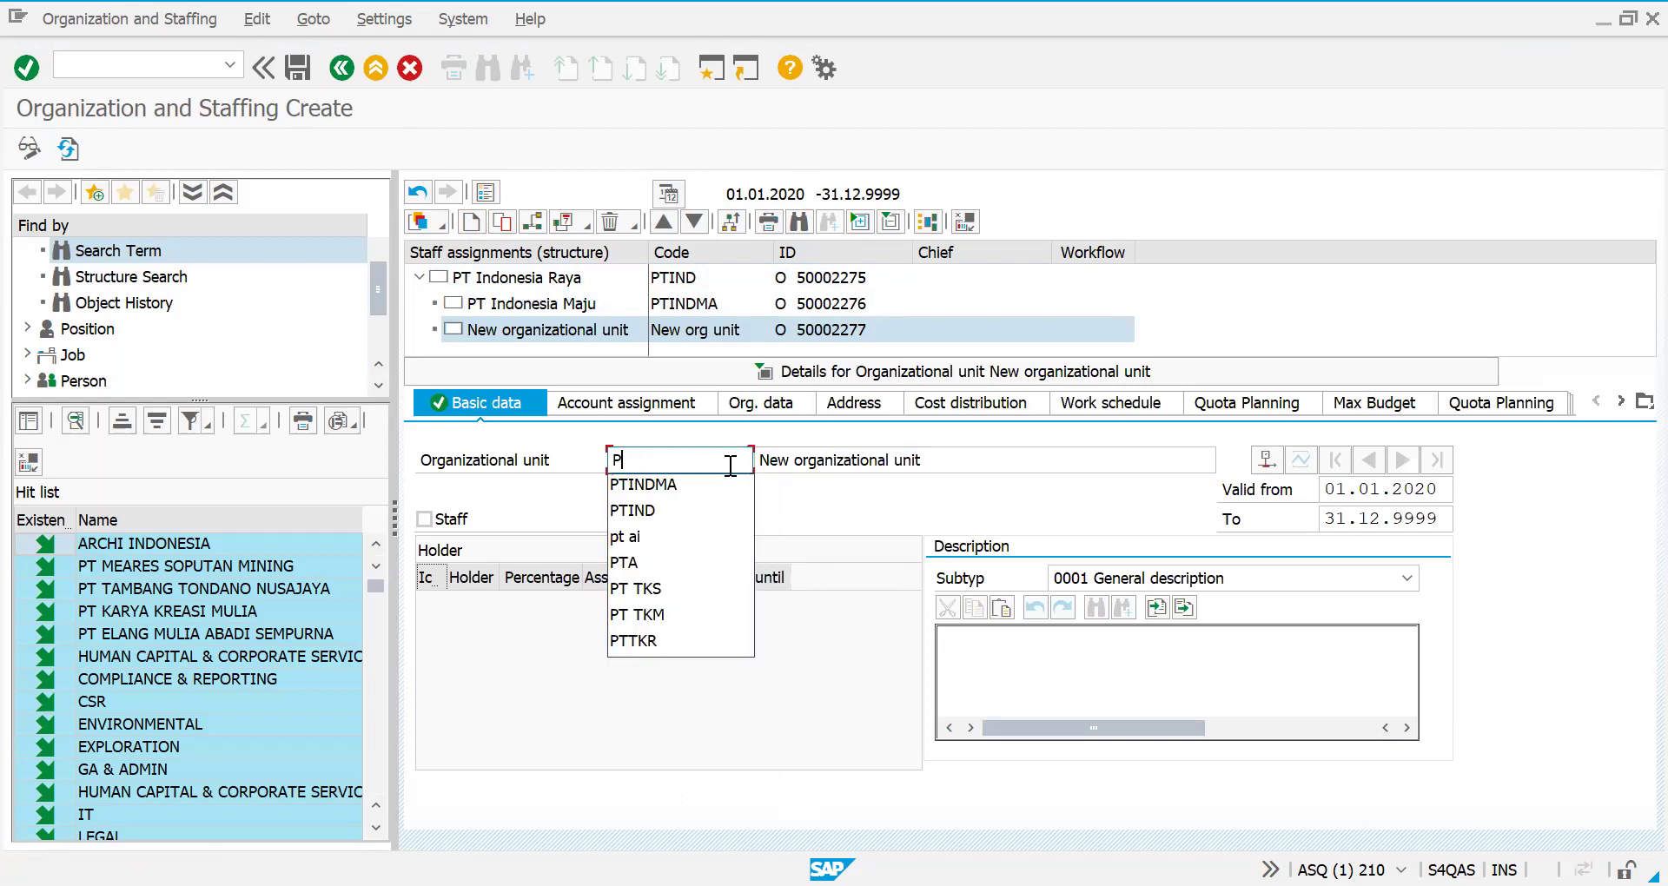
text(TIN)
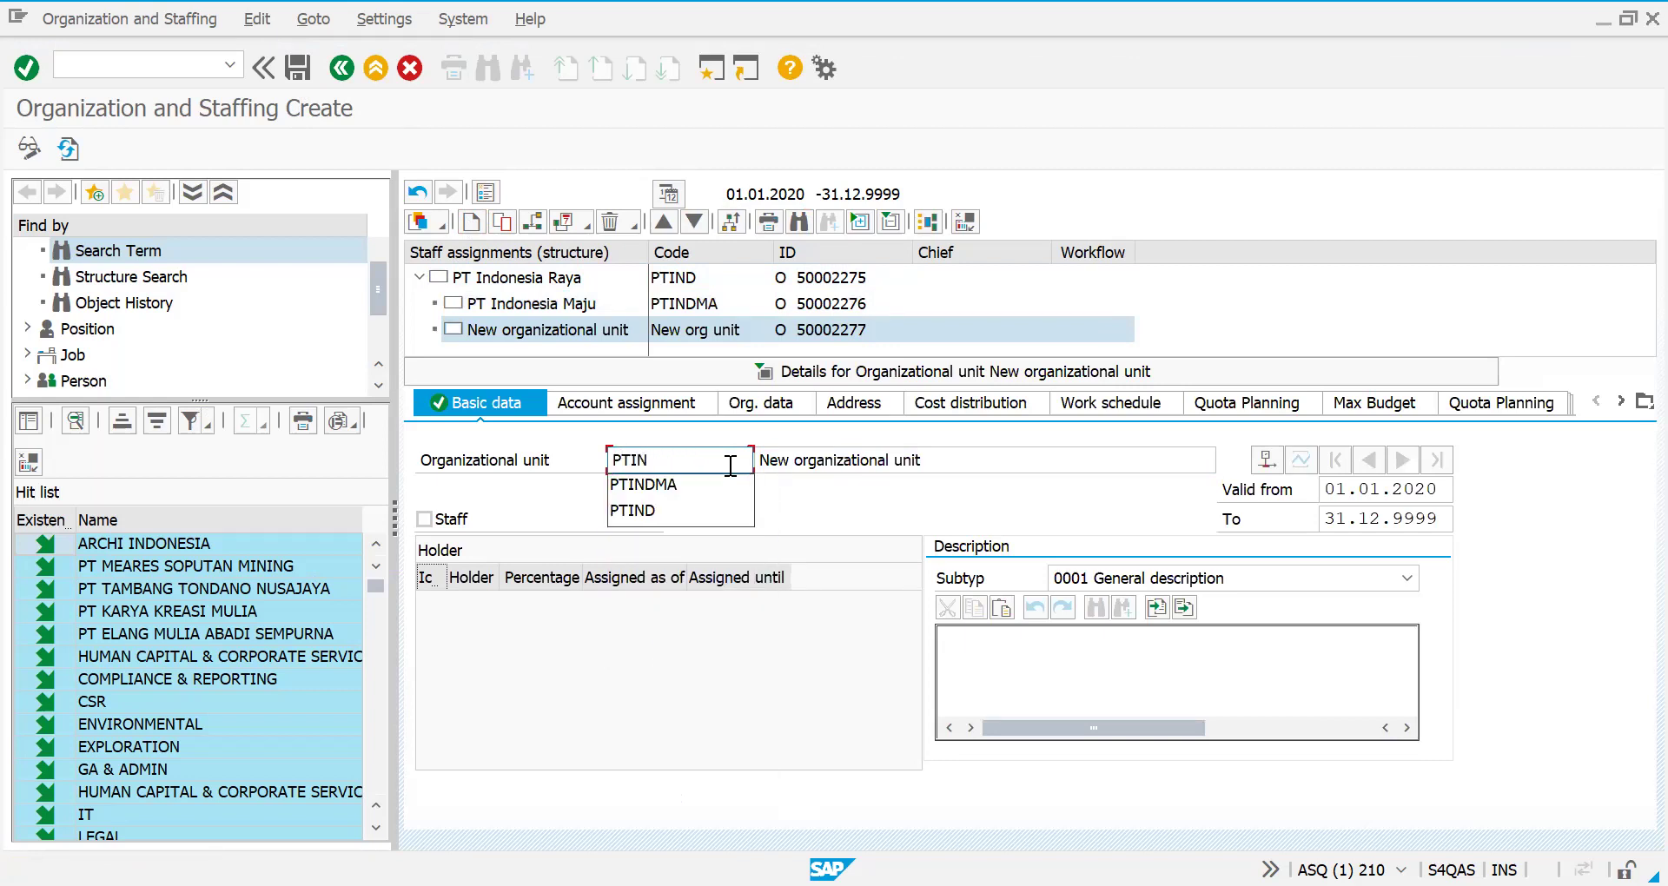
text(K)
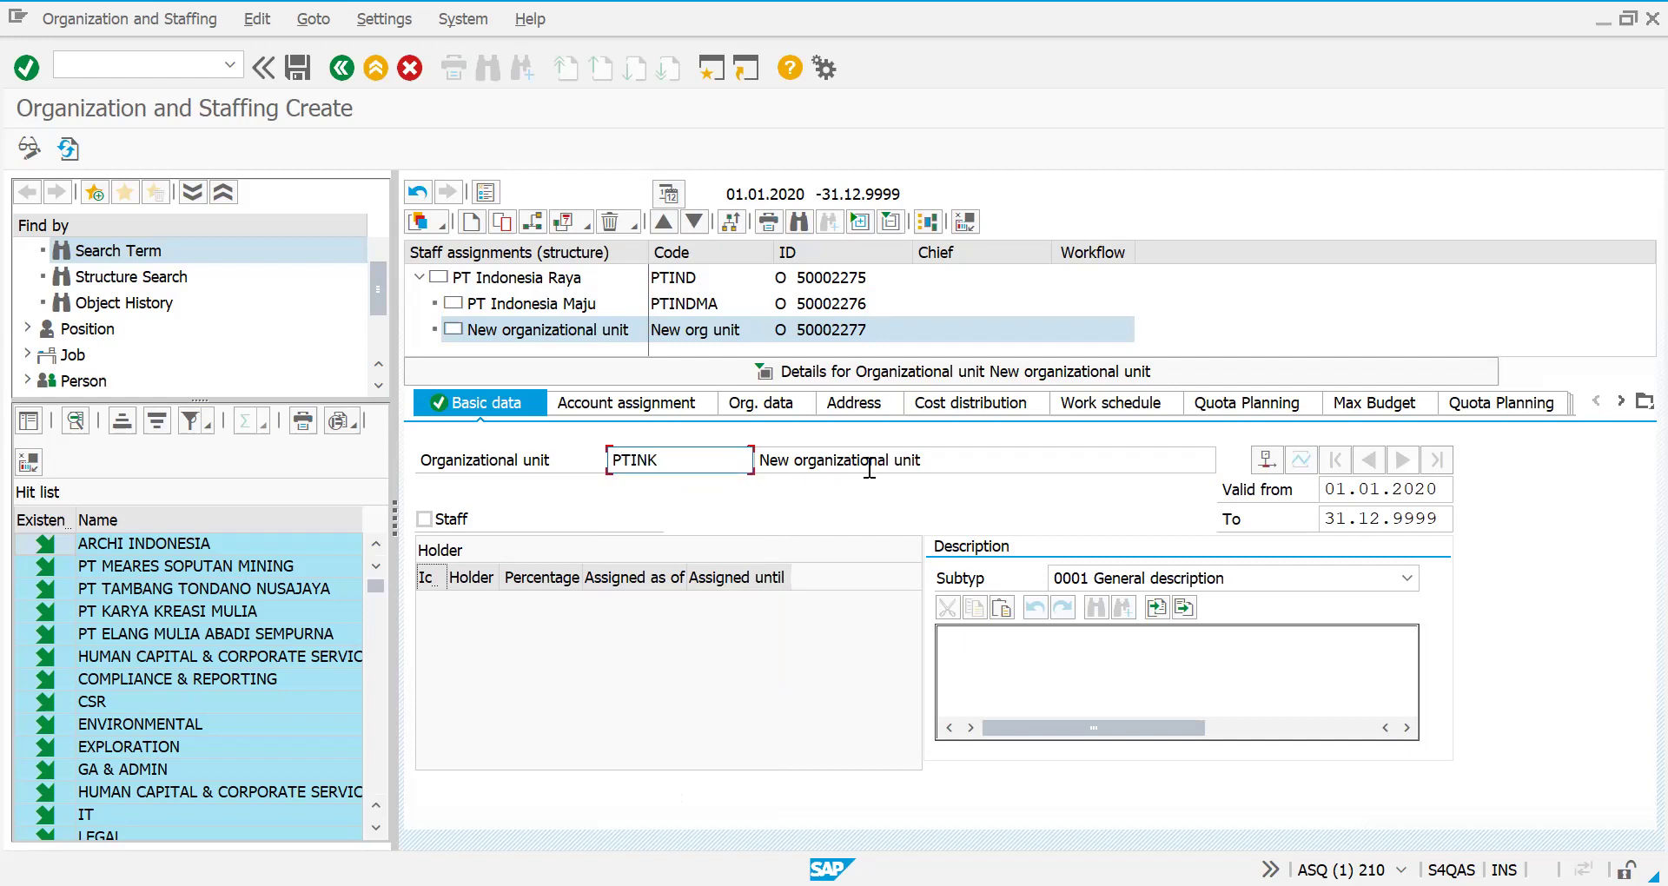
- Name the second subordinate organizational unit PT Indonesia Kaya, save the data and collapse its details
click(920, 466)
key(BackSpace)
key(BackSpace)
key(BackSpace)
key(BackSpace)
key(BackSpace)
key(BackSpace)
key(BackSpace)
key(BackSpace)
key(BackSpace)
key(BackSpace)
key(BackSpace)
key(BackSpace)
key(BackSpace)
key(BackSpace)
key(BackSpace)
key(BackSpace)
key(BackSpace)
key(BackSpace)
key(BackSpace)
key(BackSpace)
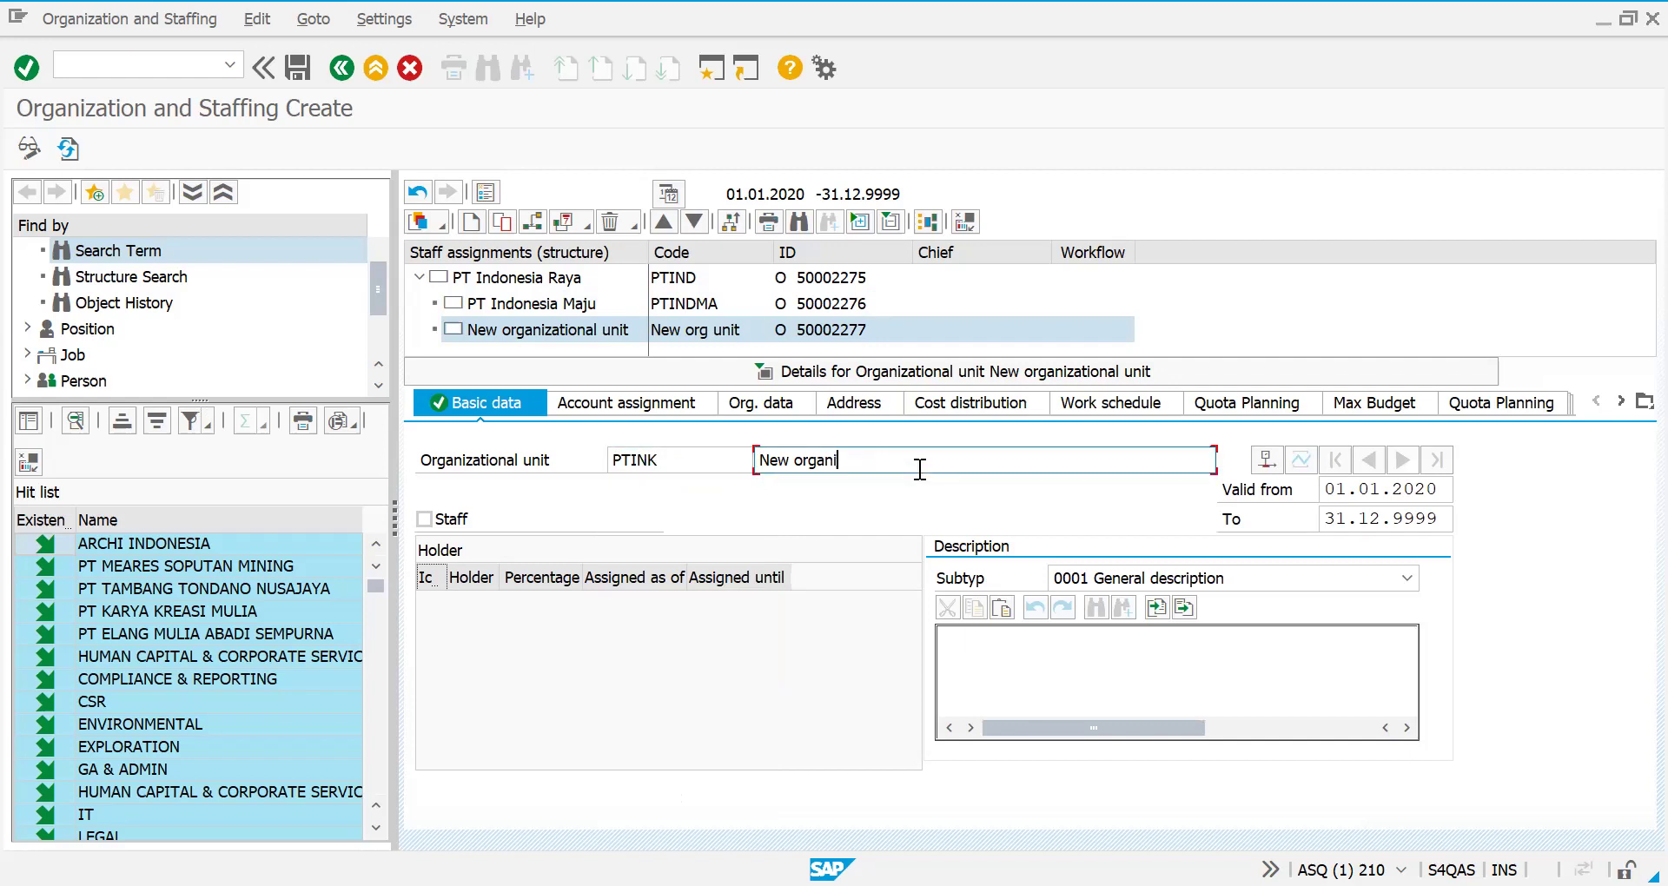
text(PT In)
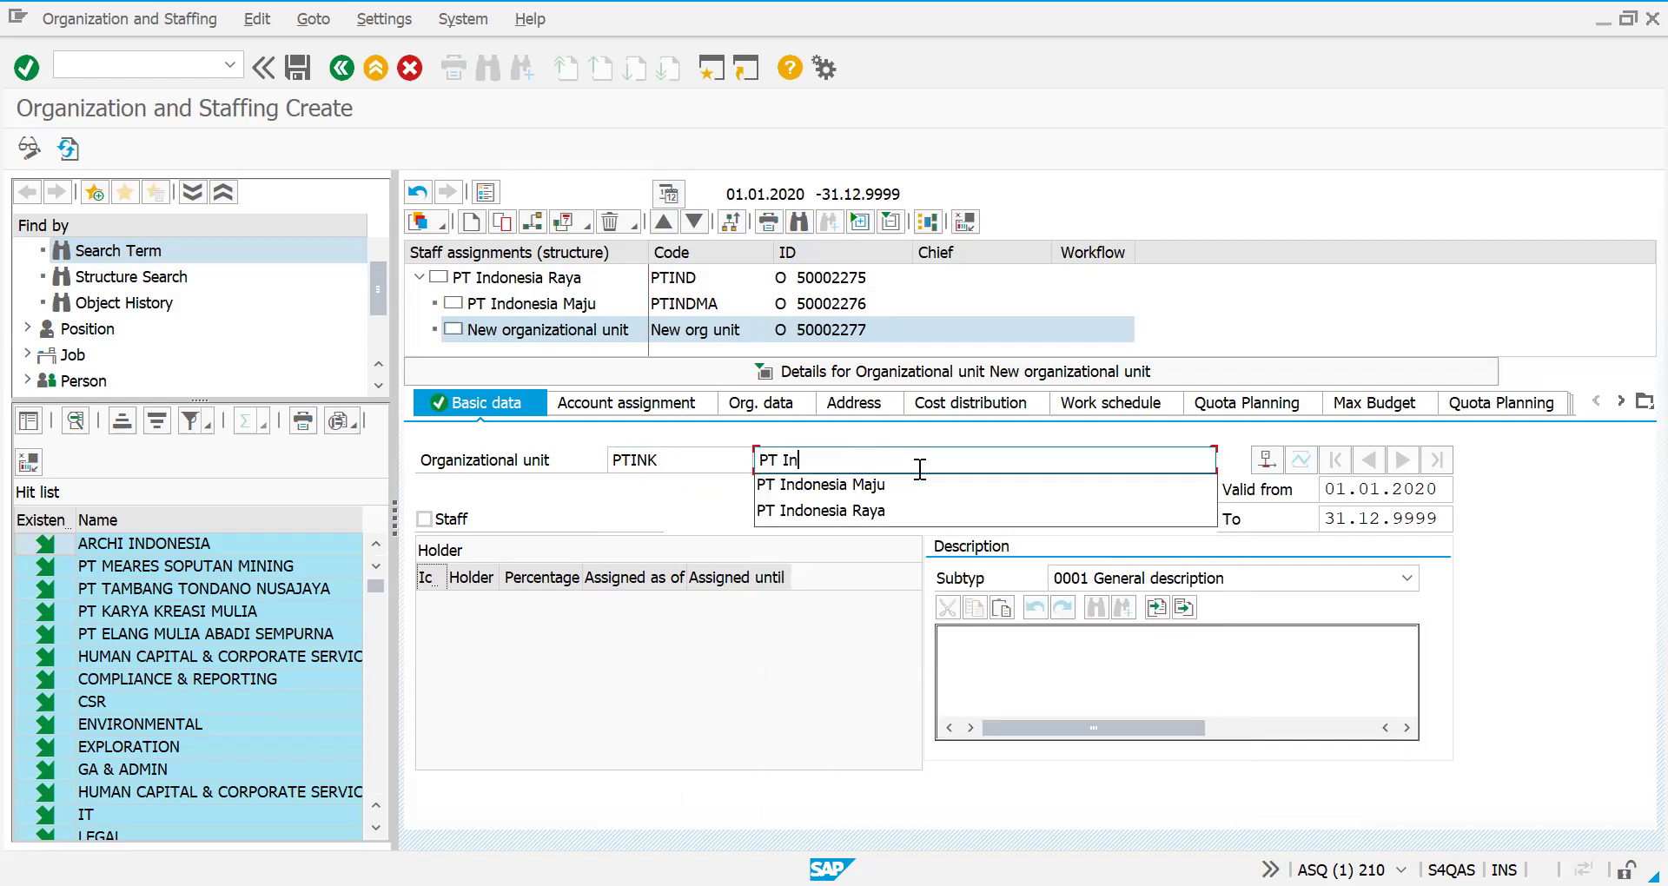
text(donesia Kaya)
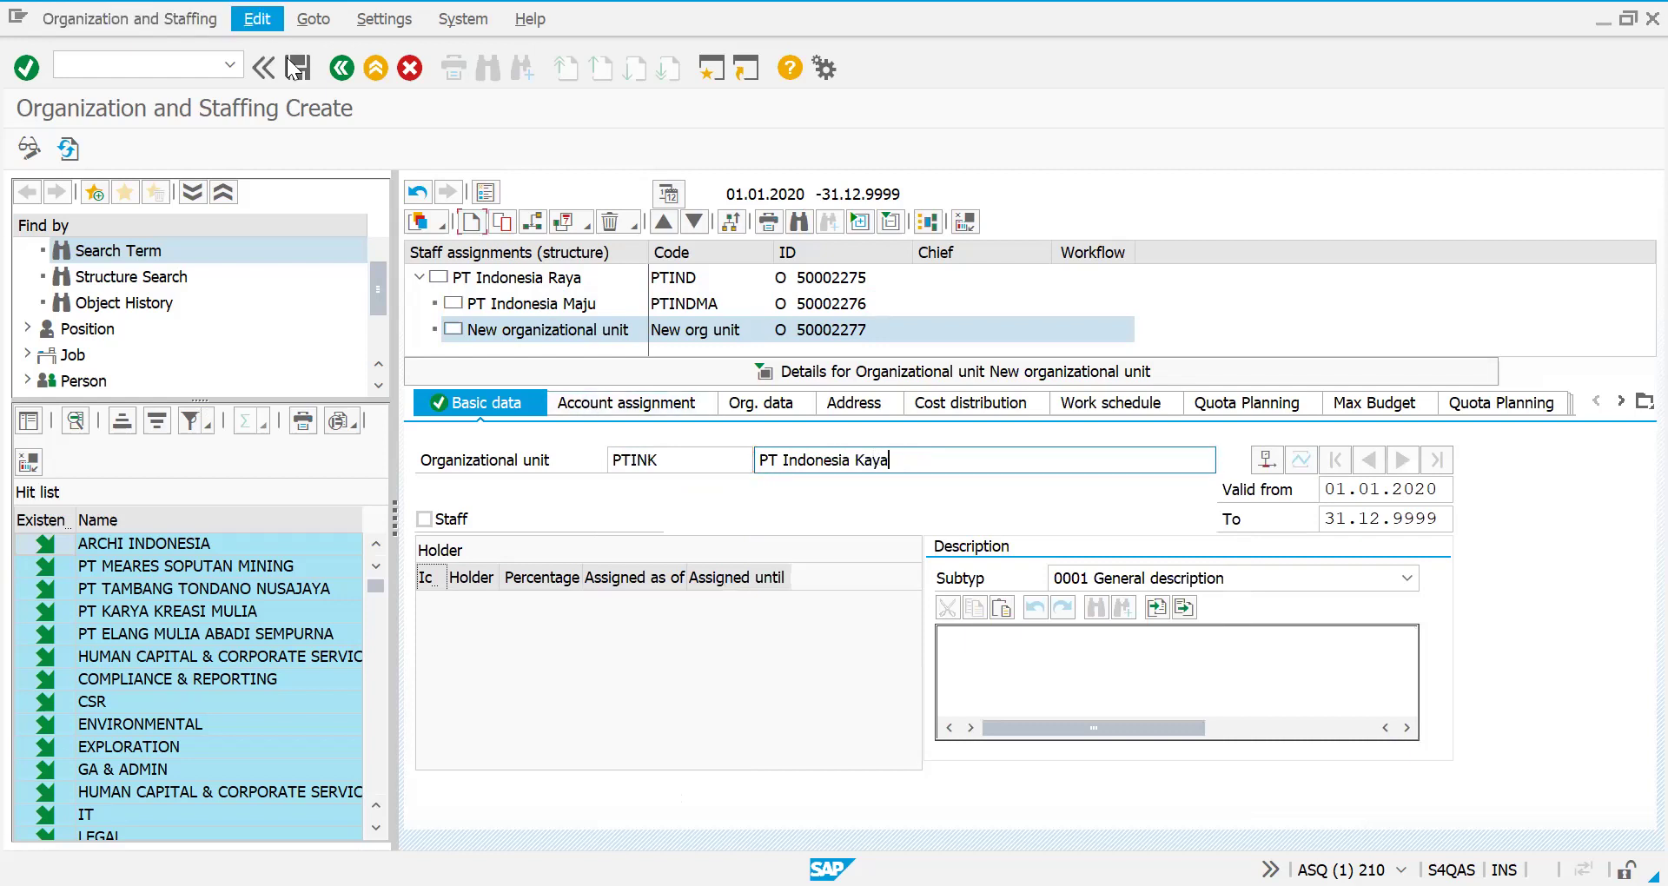
click(299, 70)
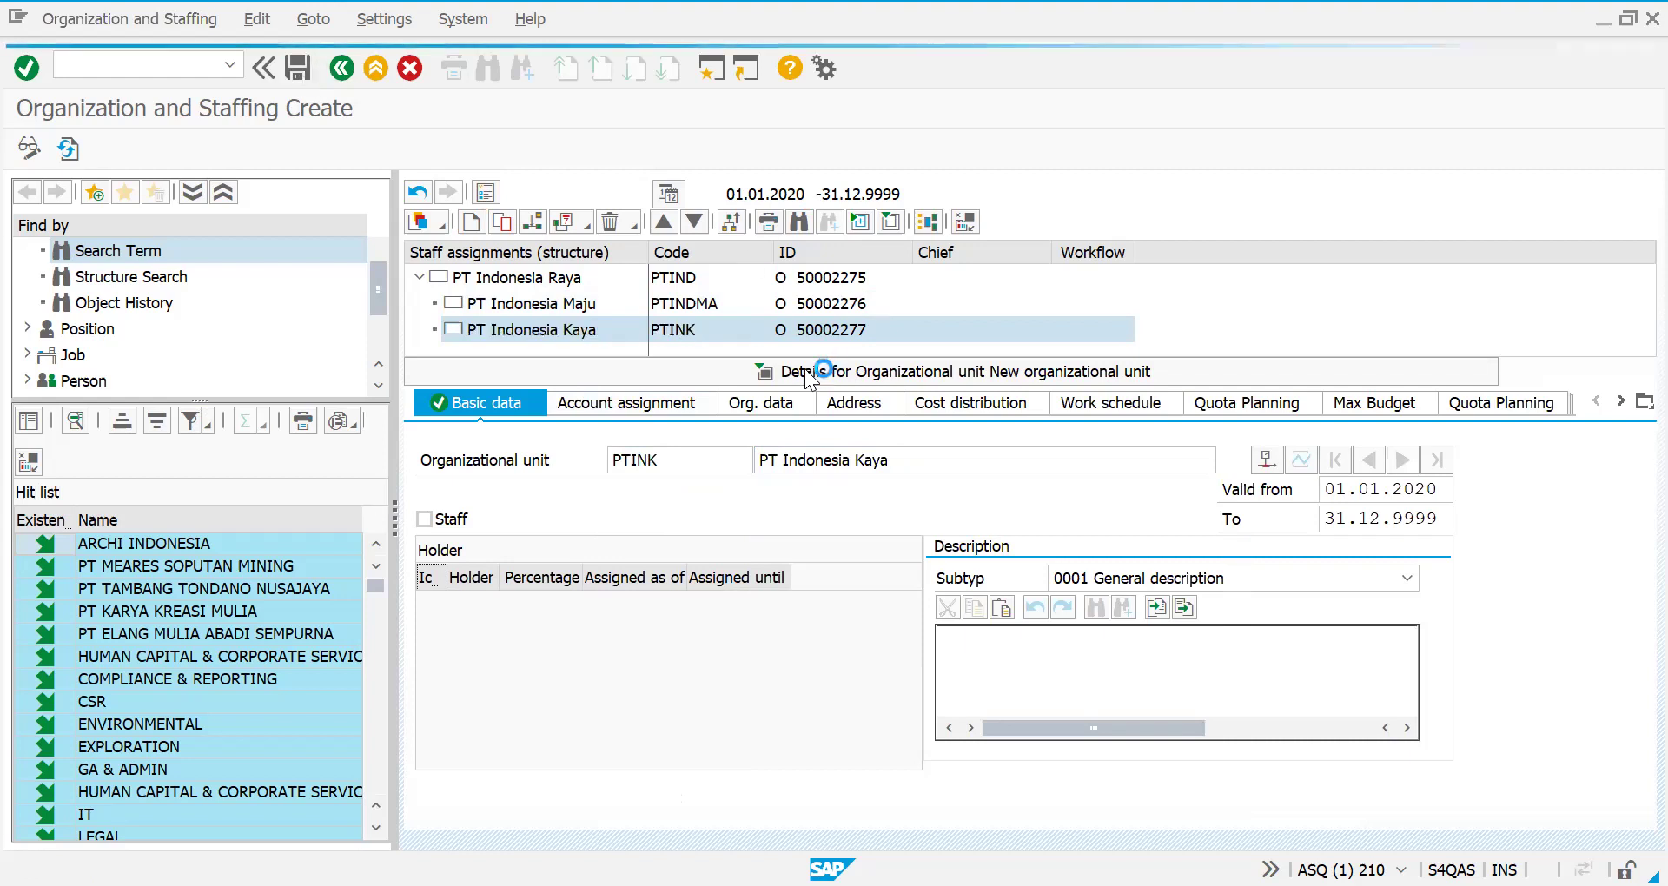
click(869, 367)
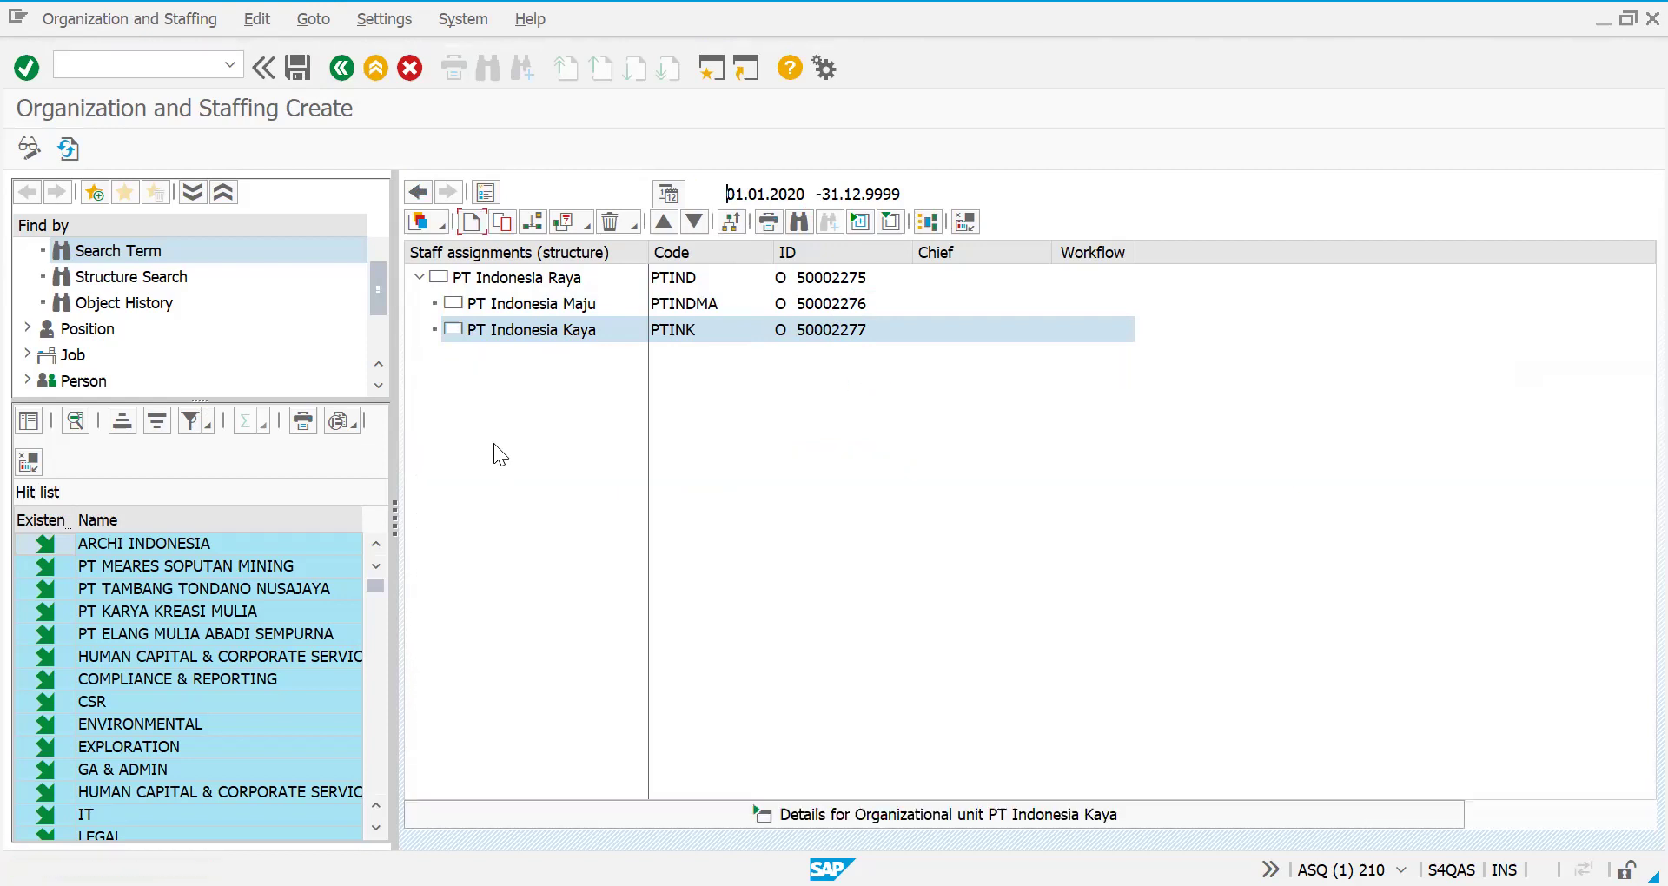
- Create a position directly under PT Indonesia Raya with the "Incorporates" relationship
click(450, 280)
click(441, 280)
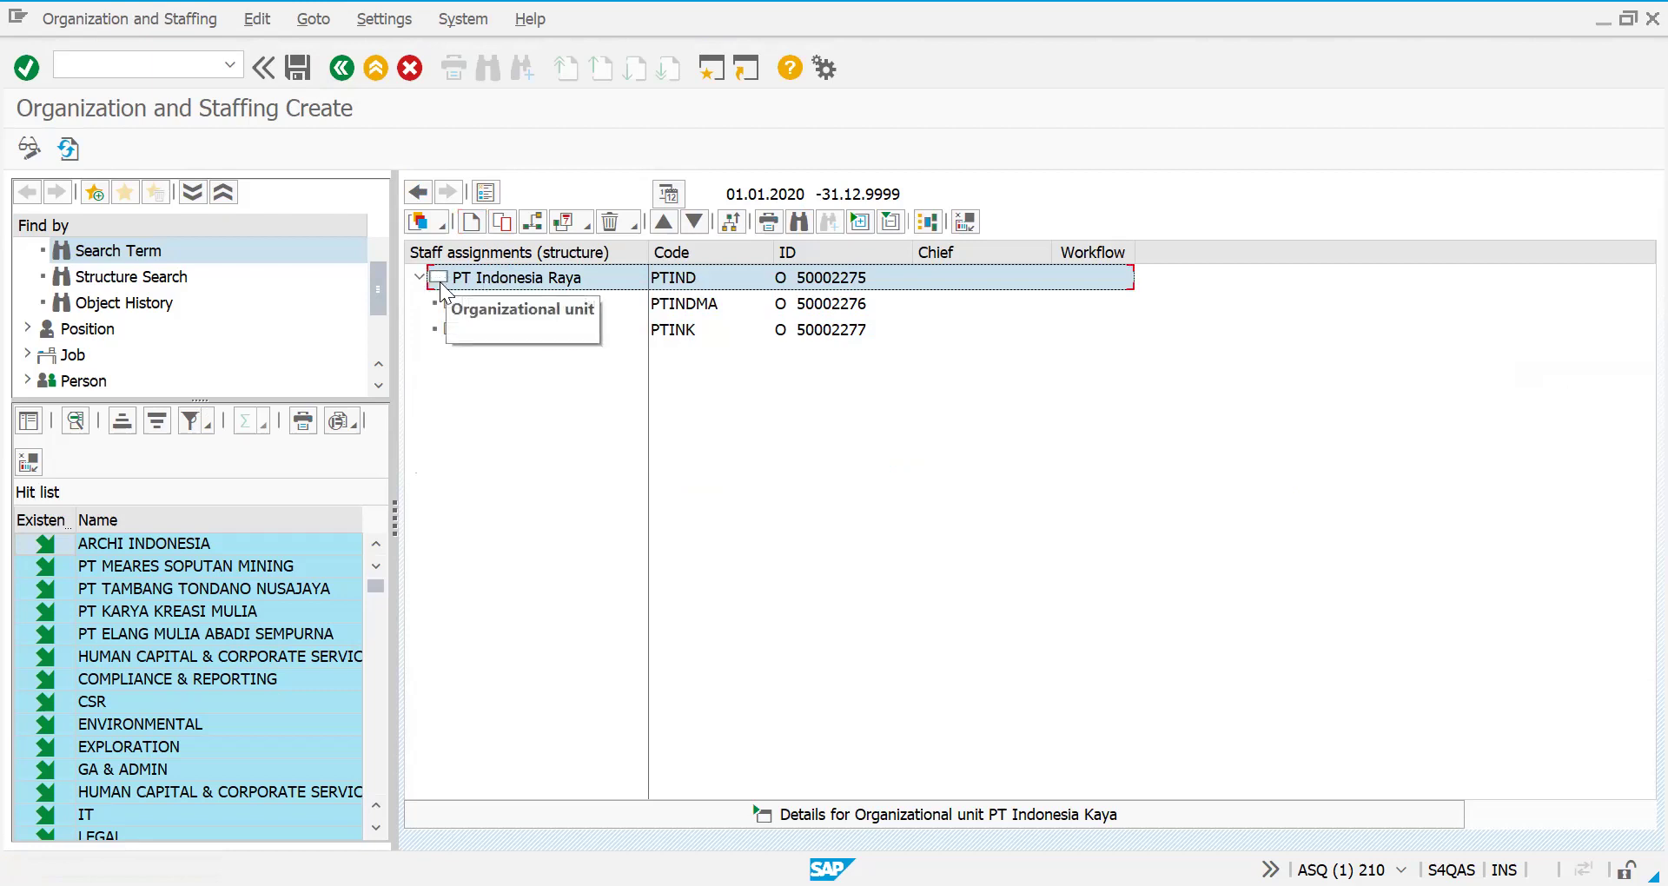
click(469, 223)
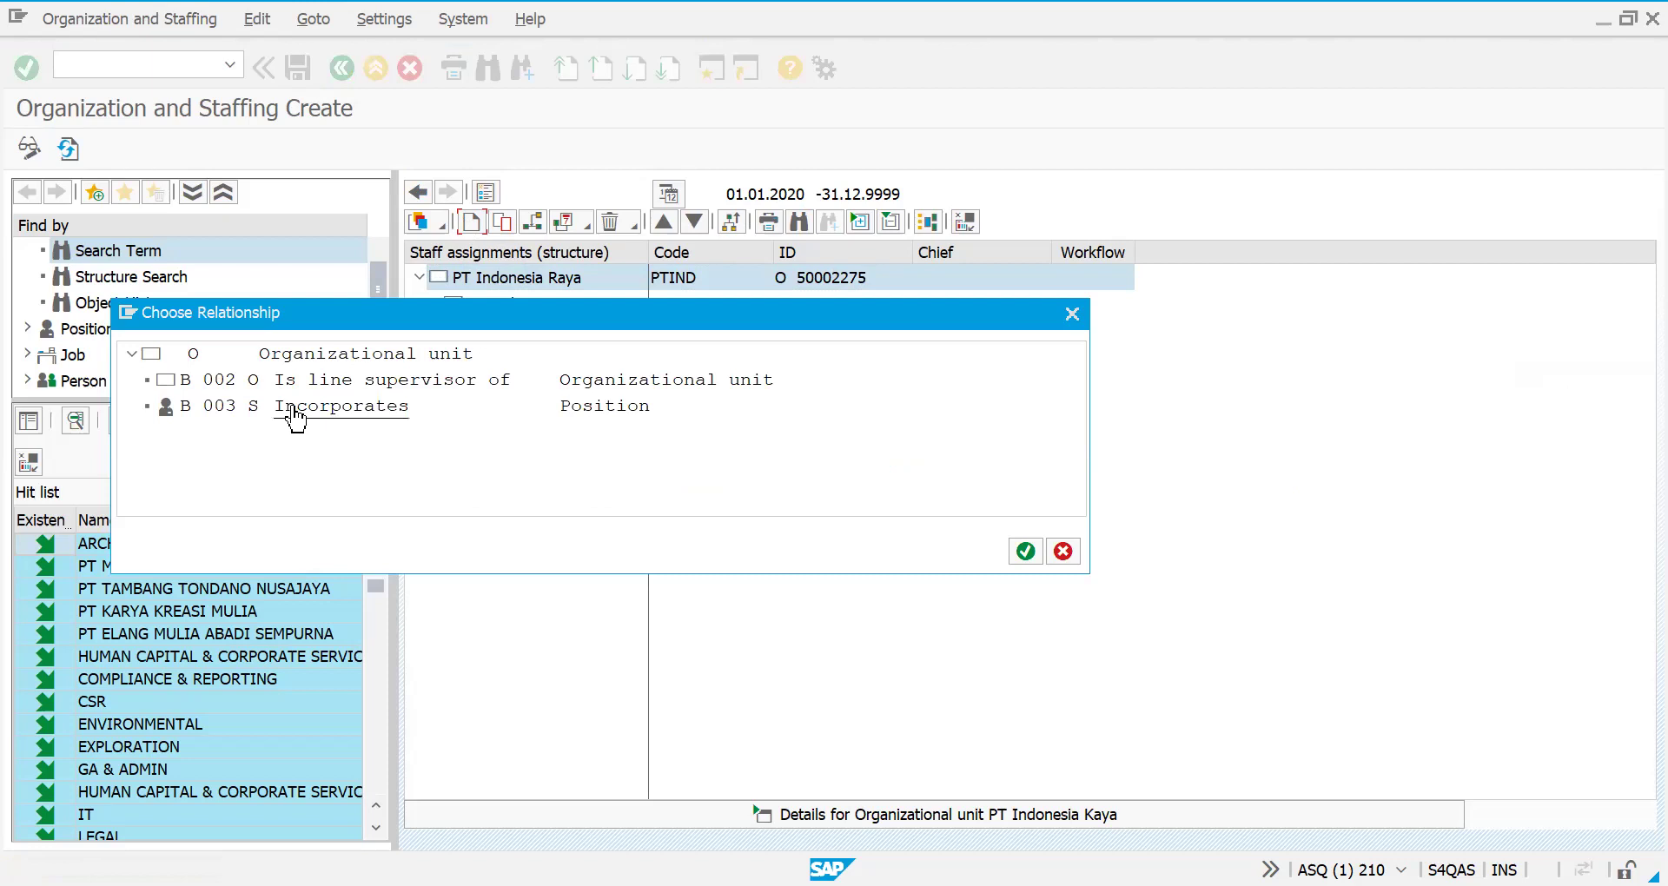
click(294, 410)
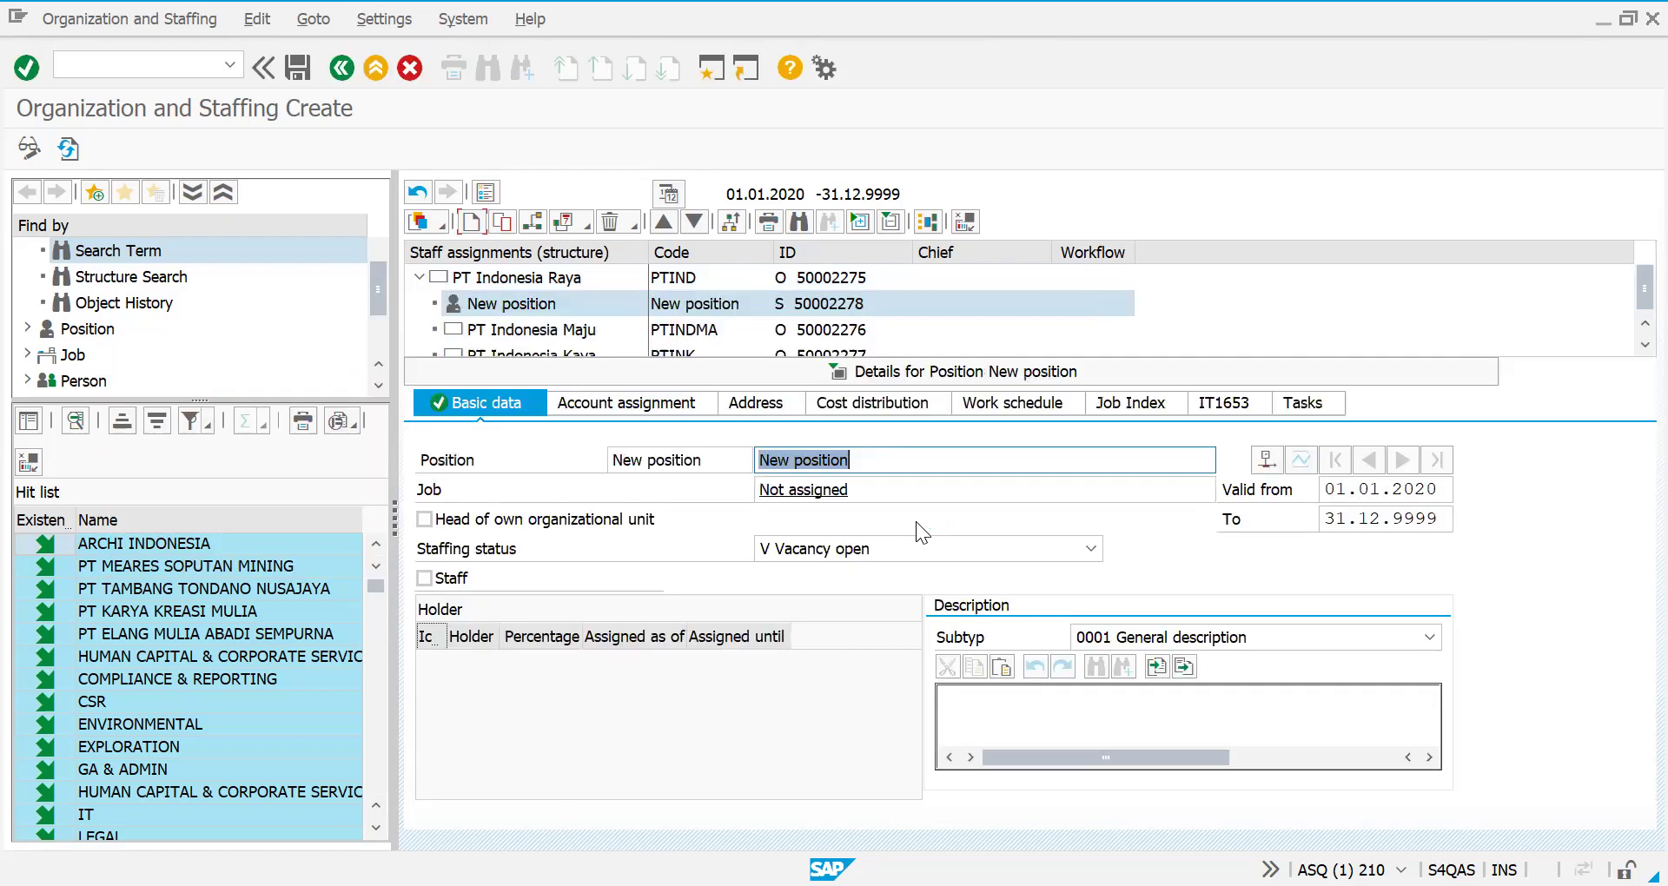
- Set the new position's short code to DIRUT
click(704, 462)
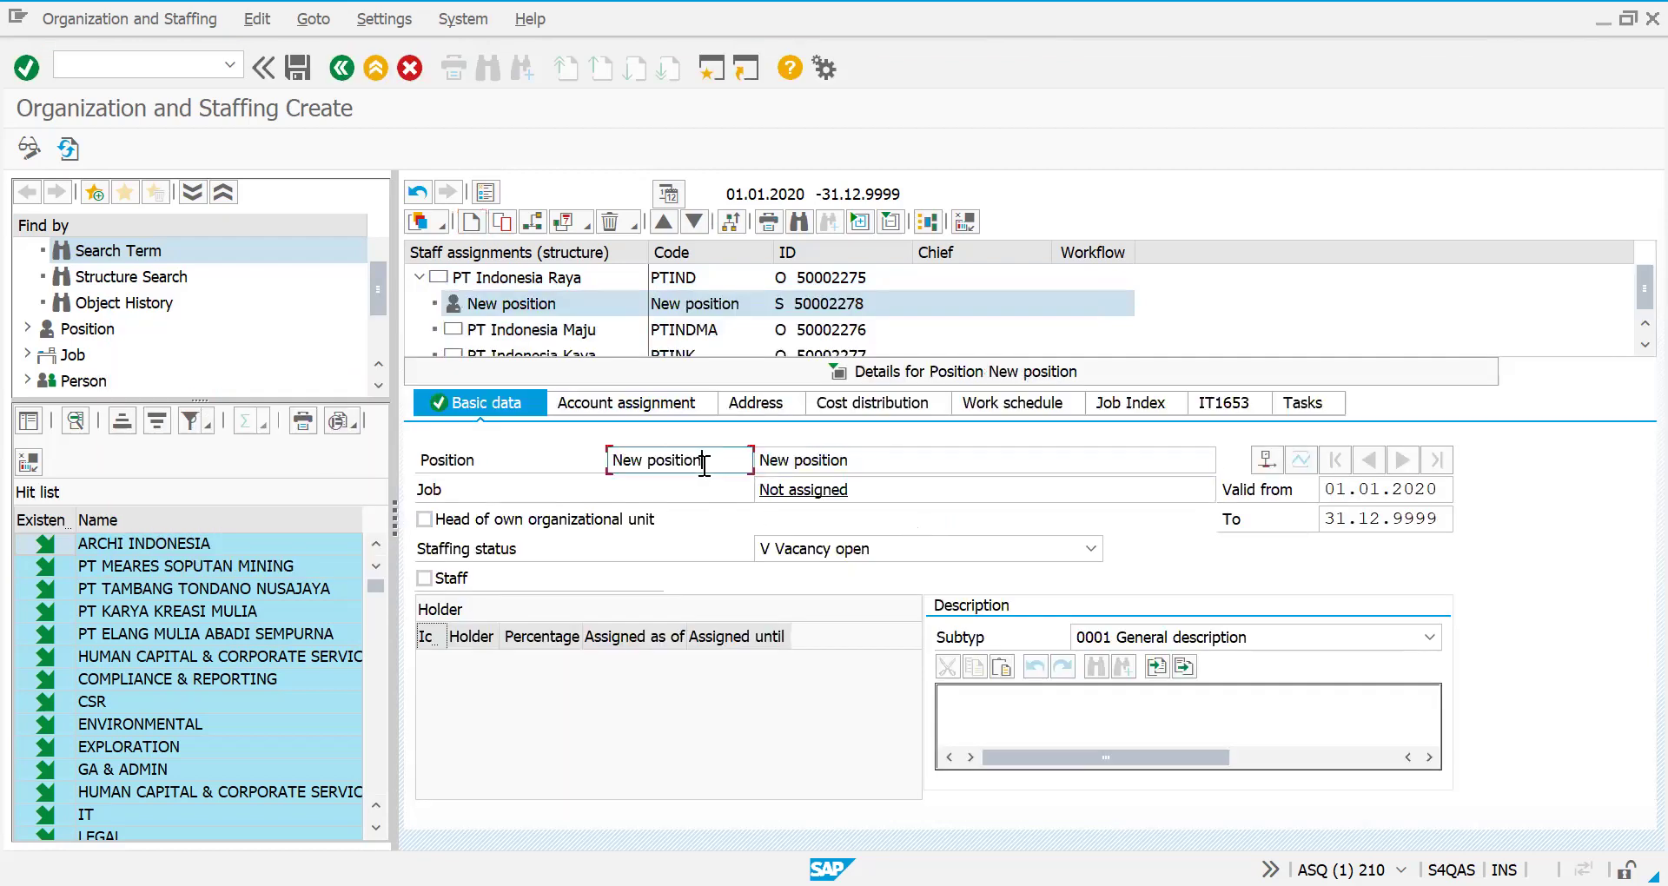
key(BackSpace)
key(BackSpace)
key(BackSpace)
key(BackSpace)
key(BackSpace)
key(BackSpace)
key(BackSpace)
key(BackSpace)
key(BackSpace)
key(BackSpace)
key(BackSpace)
key(BackSpace)
text(D)
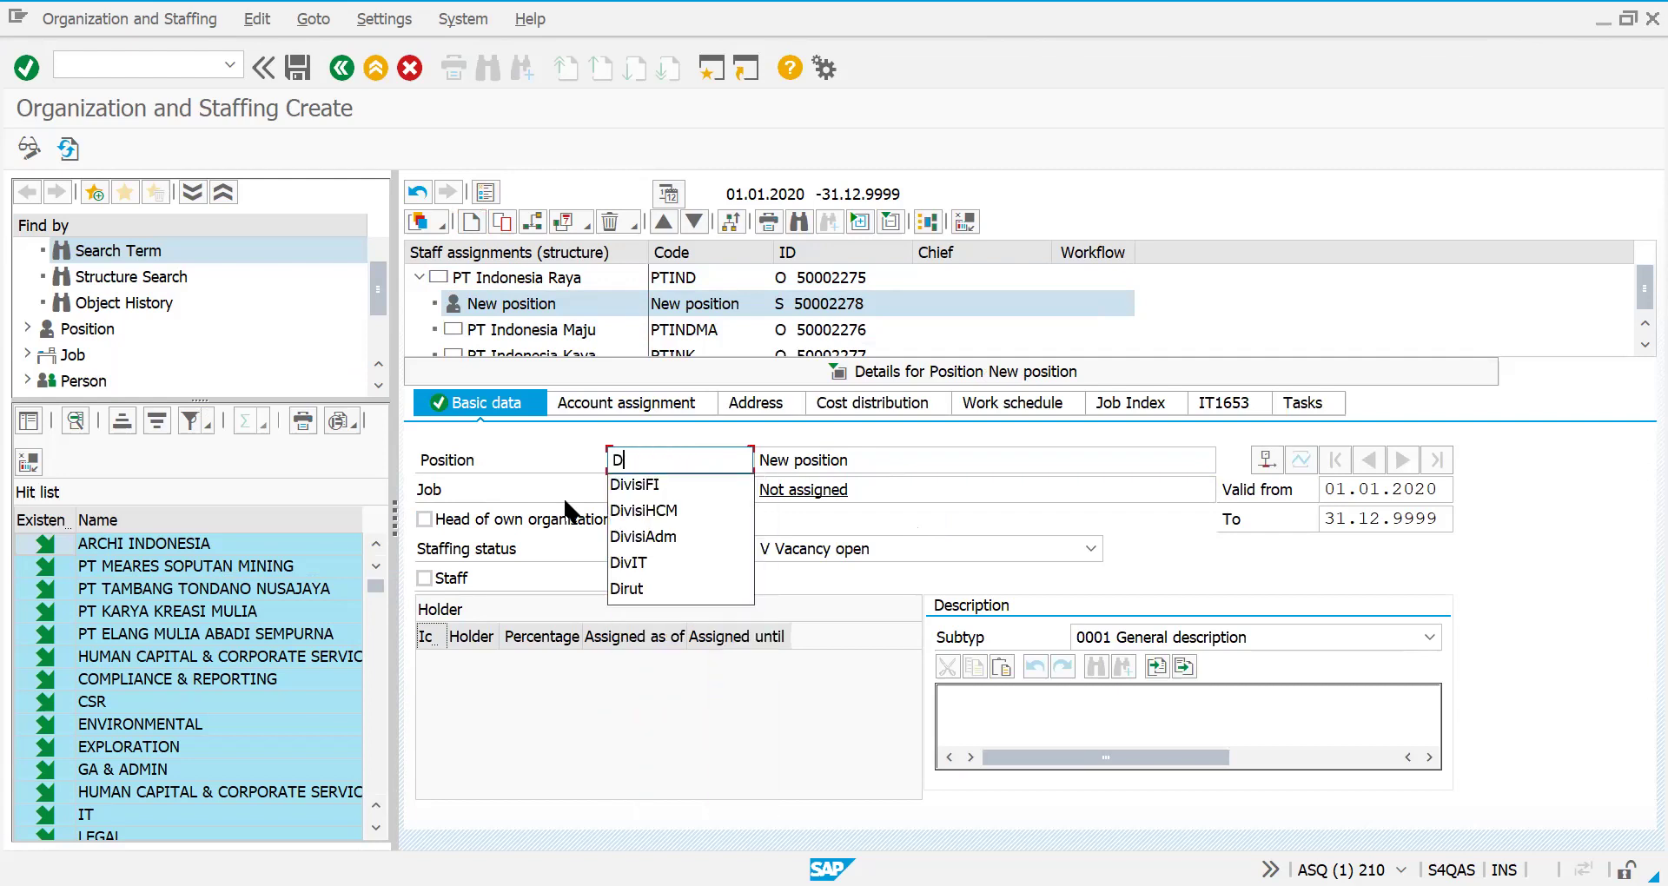
text(IRUT)
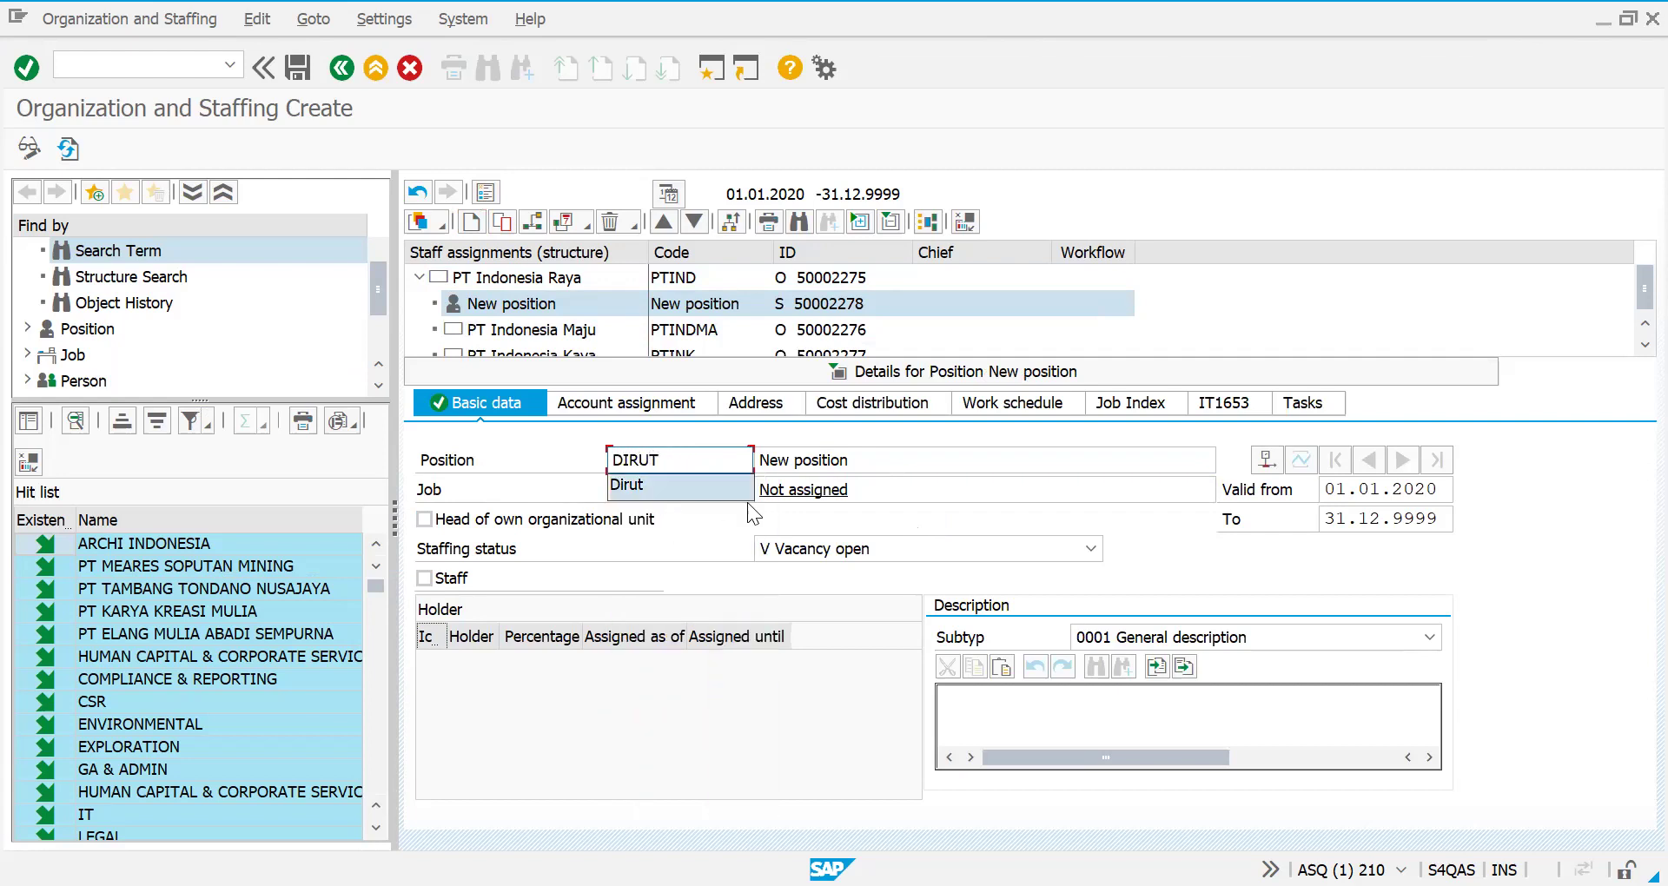
- Name the DIRUT position Direktur Utama
click(859, 467)
key(BackSpace)
key(BackSpace)
key(BackSpace)
key(BackSpace)
key(BackSpace)
key(BackSpace)
key(BackSpace)
key(BackSpace)
key(BackSpace)
key(BackSpace)
key(BackSpace)
key(BackSpace)
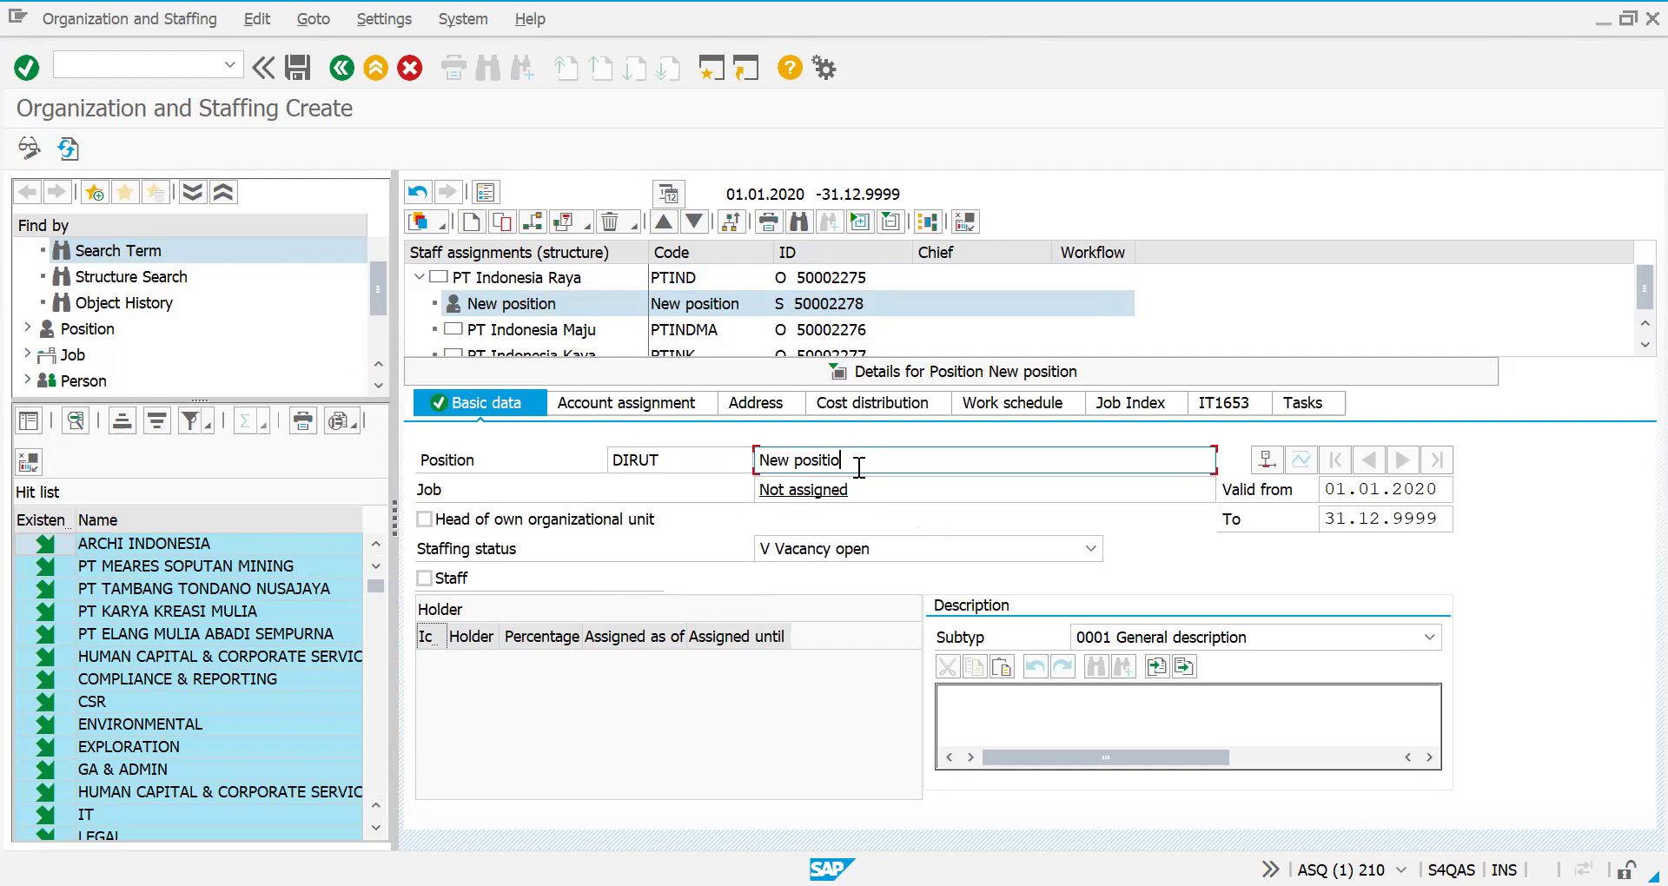
text(Direk)
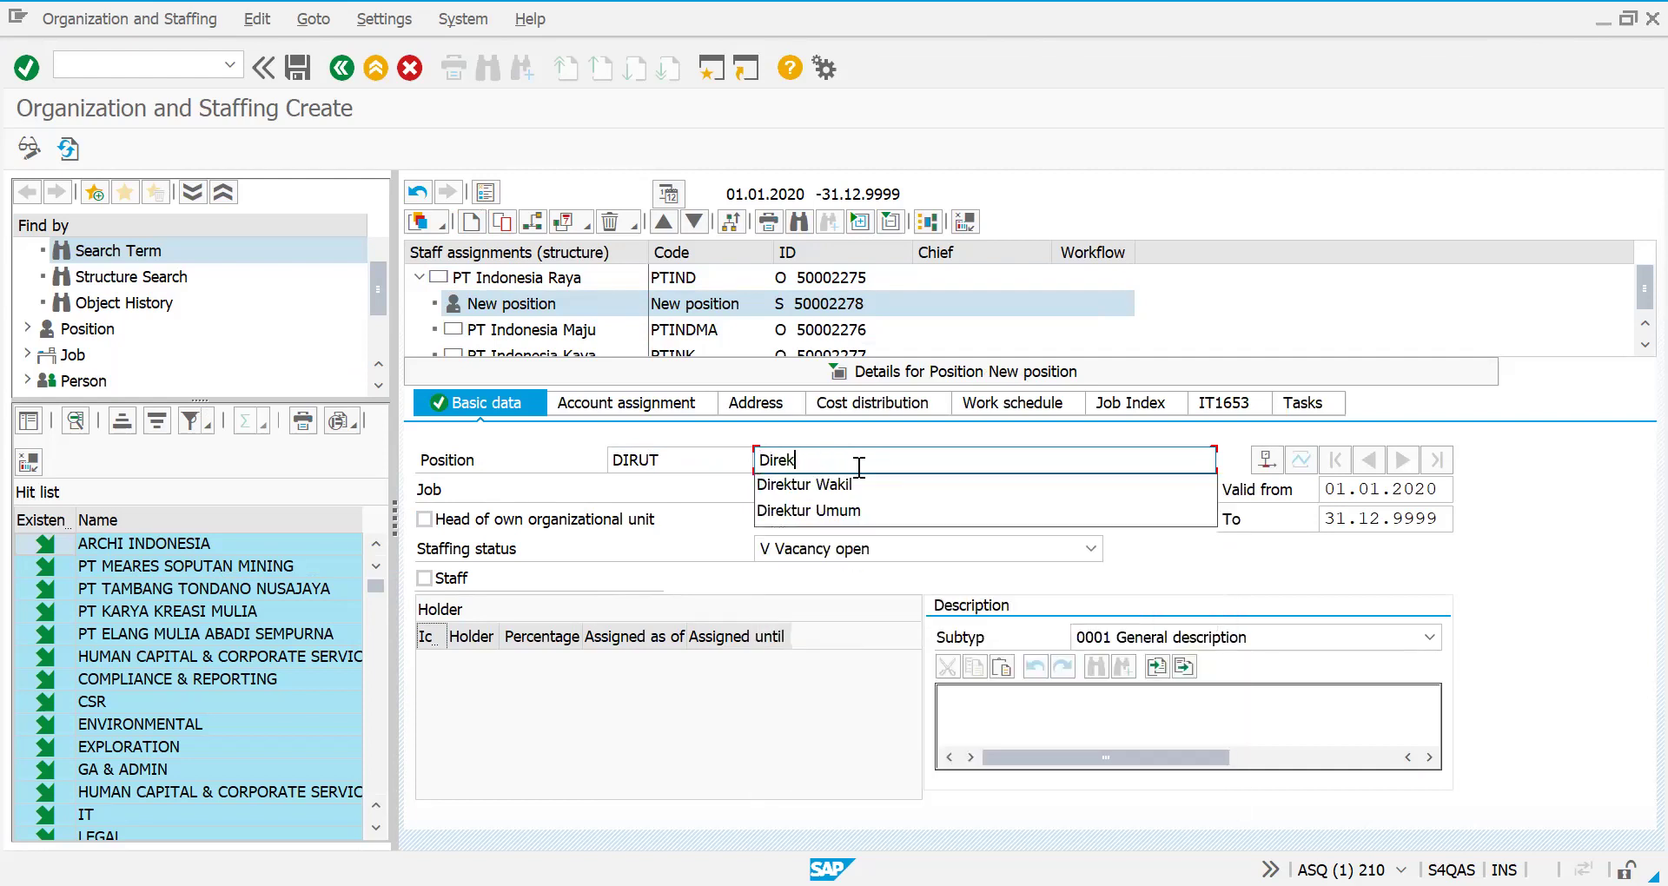
text(tur Utama)
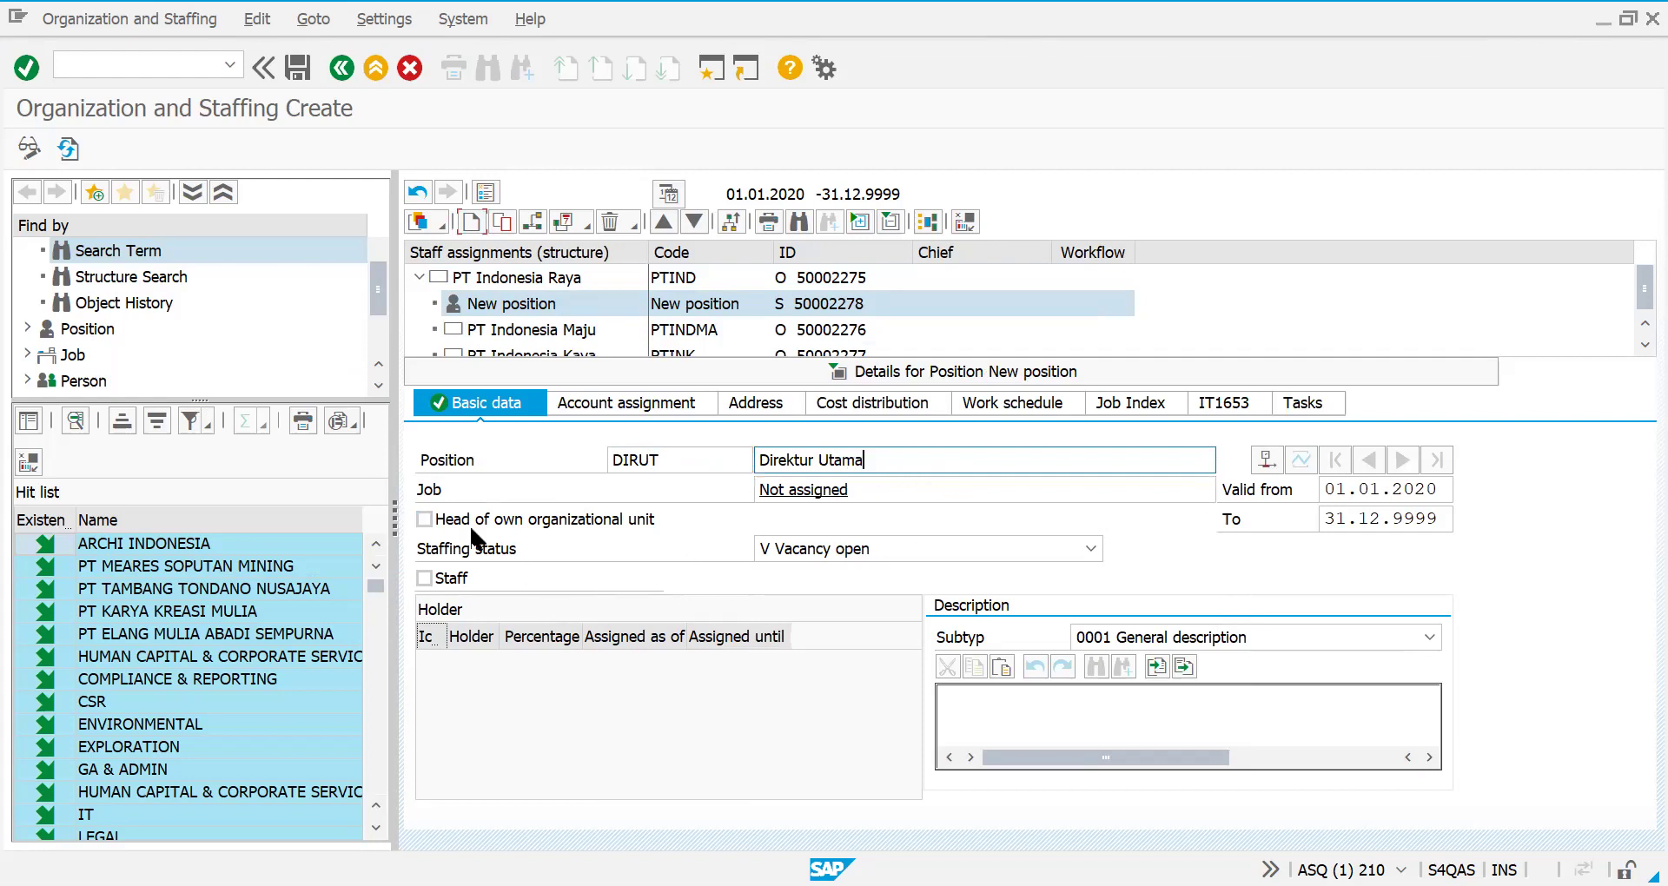
- Make Direktur Utama the head of its own organizational unit with staffing status "V Vacancy open" and save the position
click(424, 519)
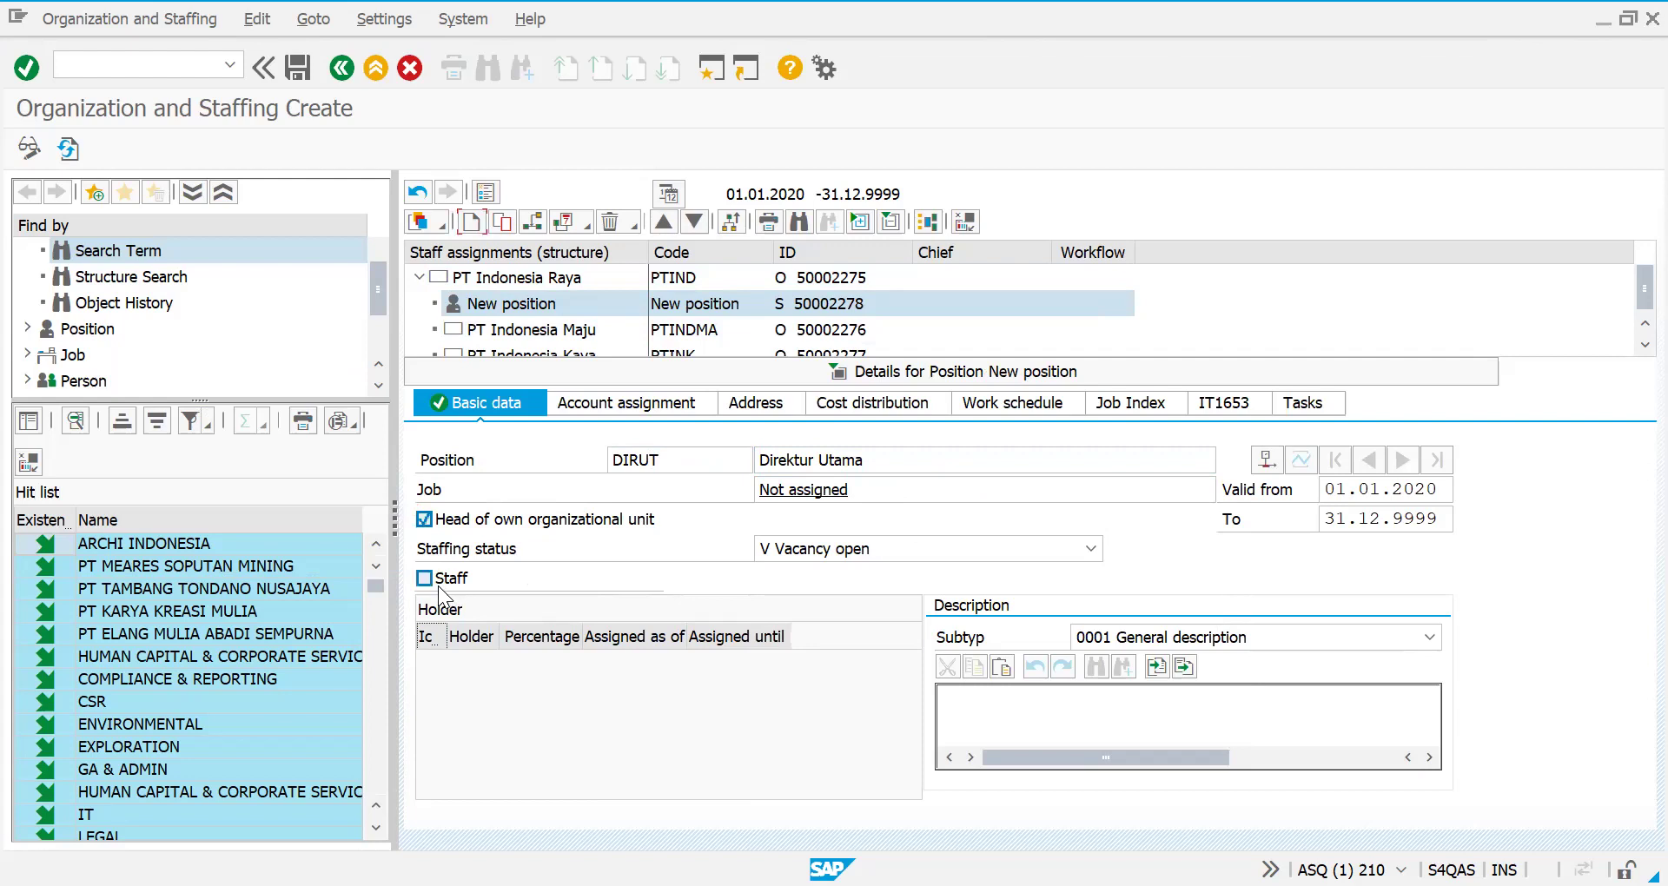
click(986, 548)
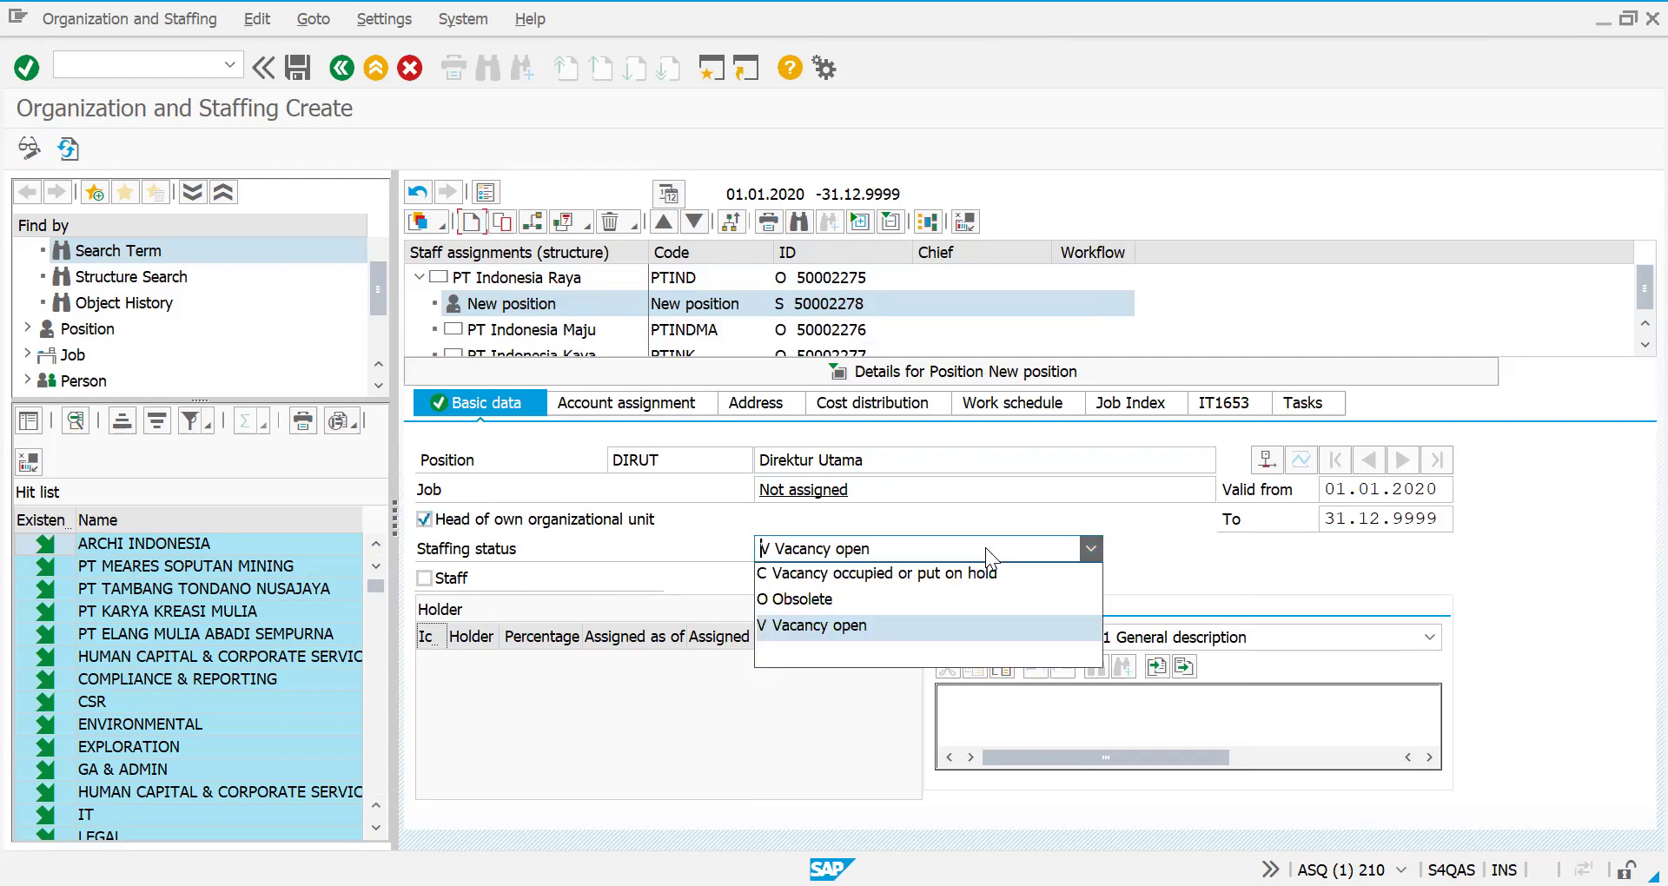
click(918, 628)
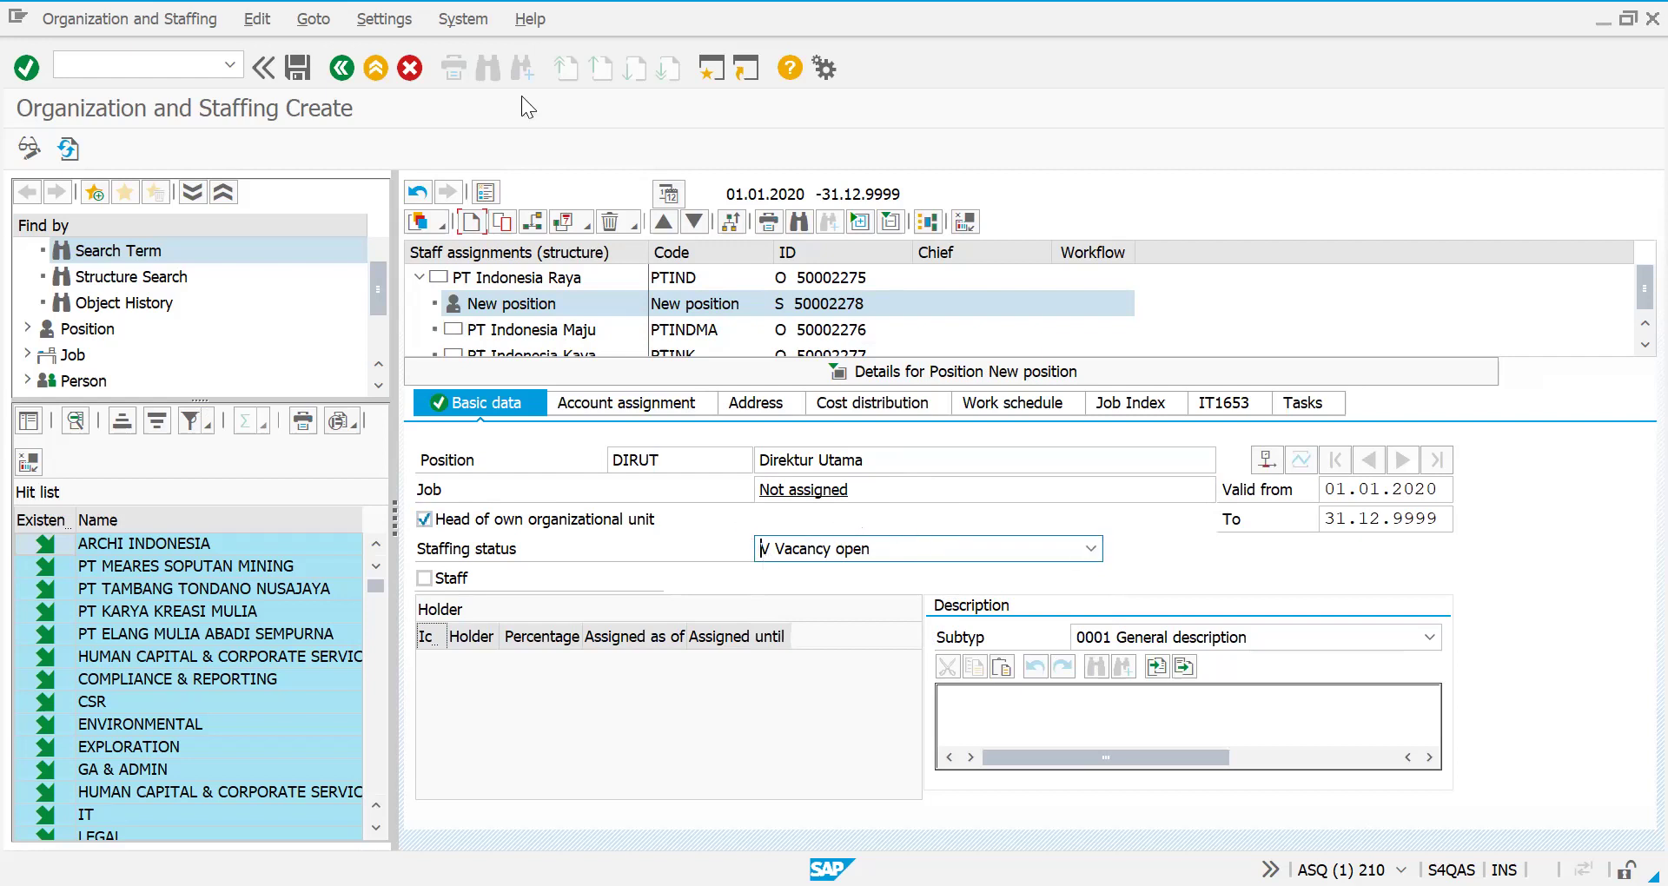
click(292, 69)
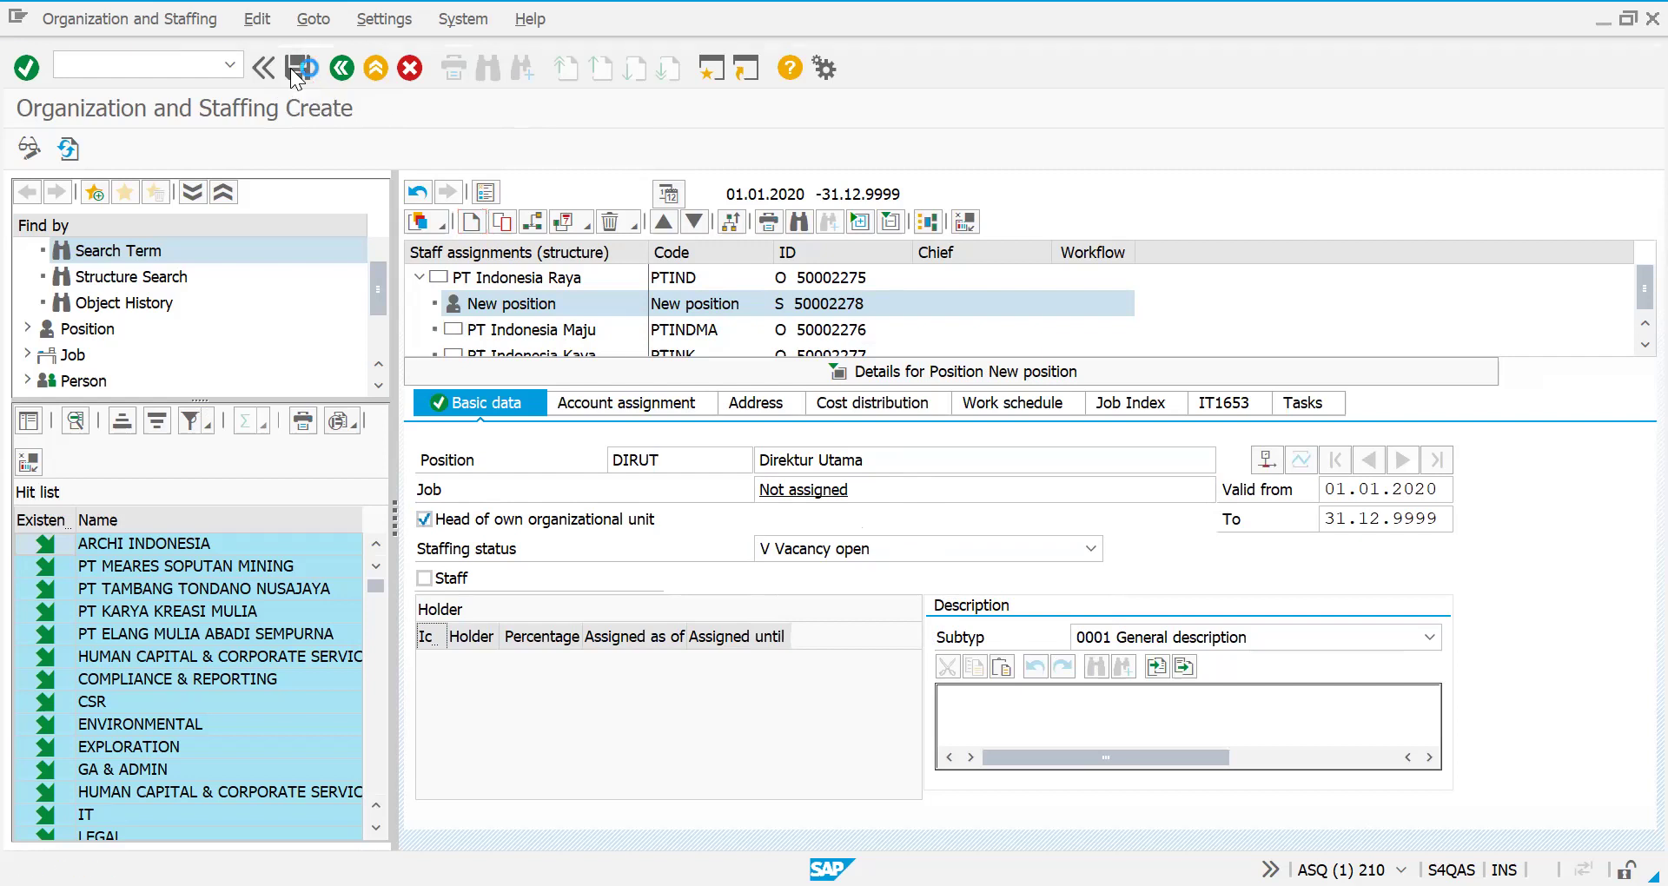
click(878, 369)
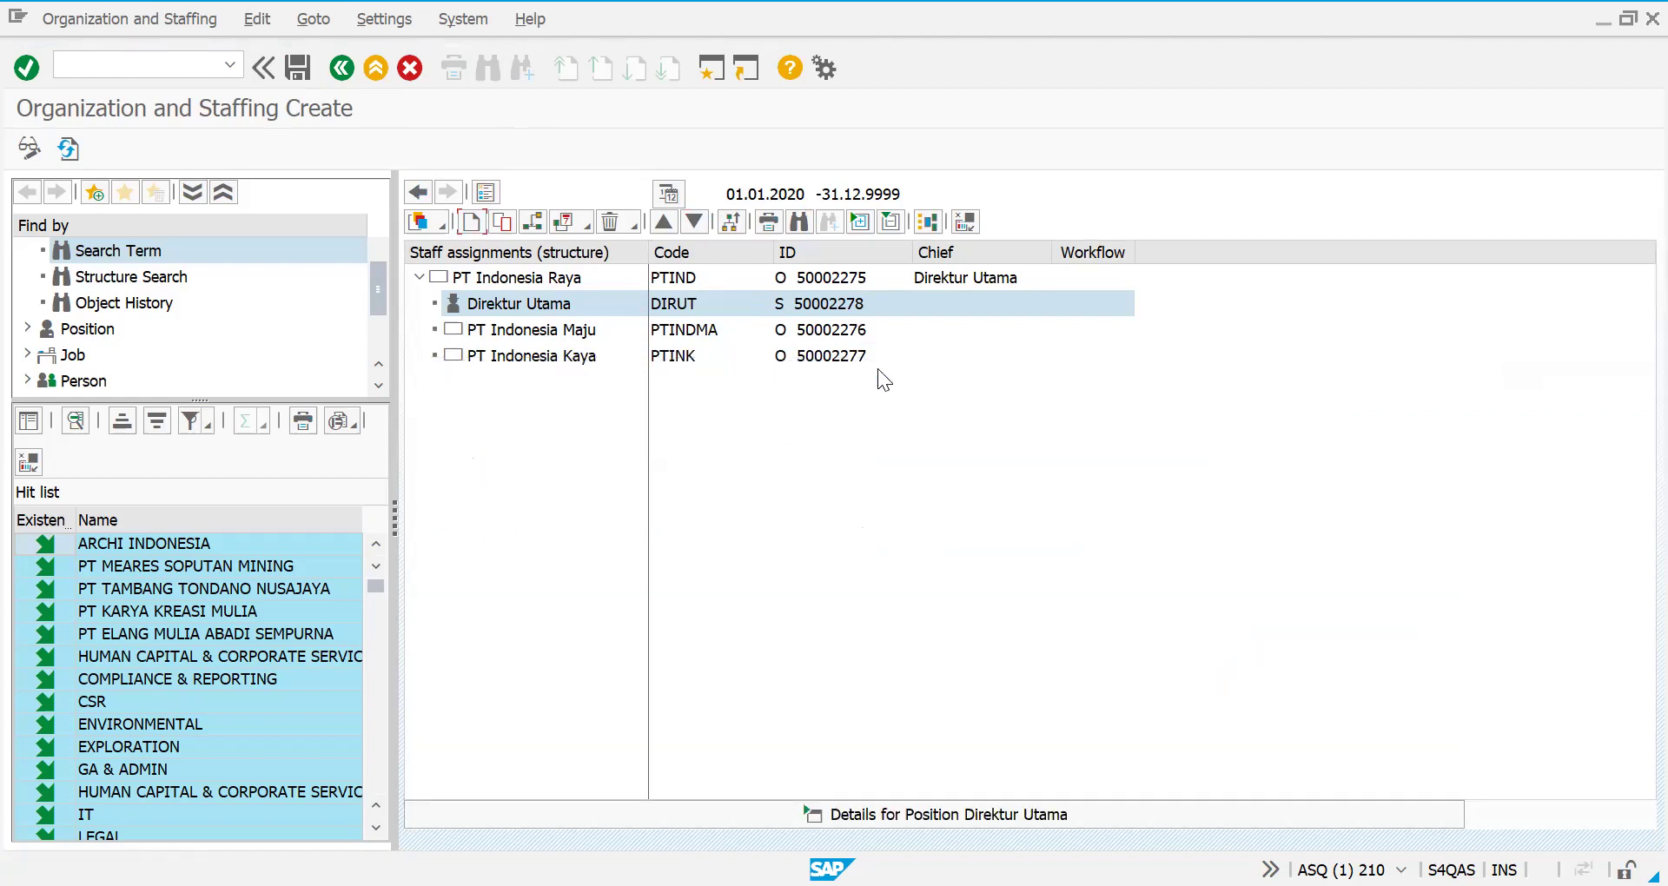
click(450, 331)
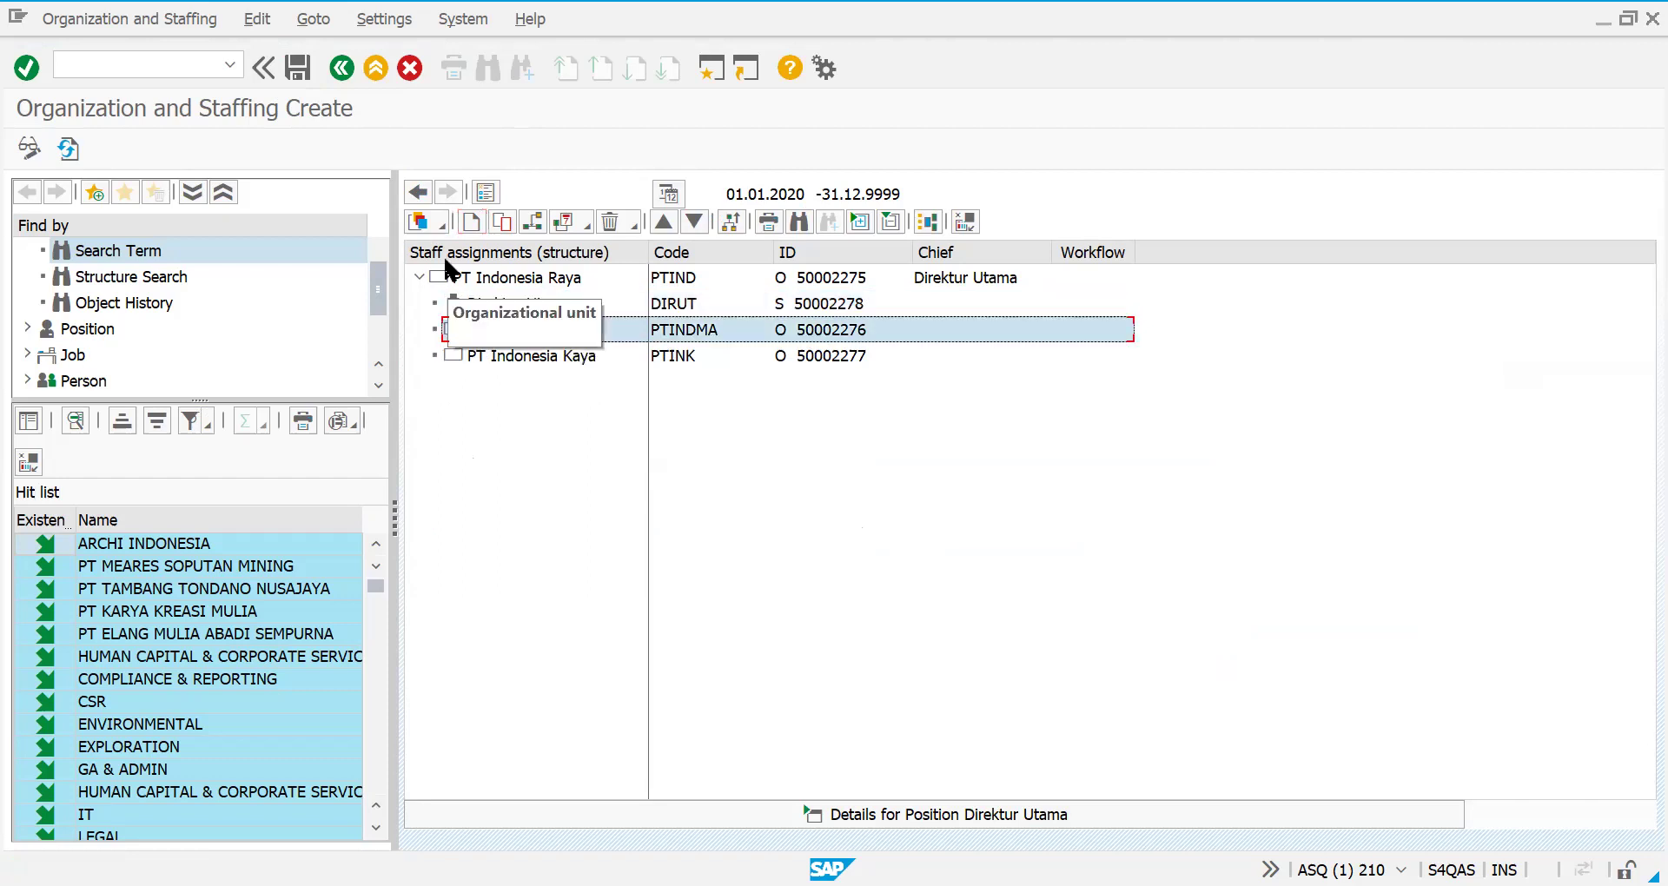
click(471, 223)
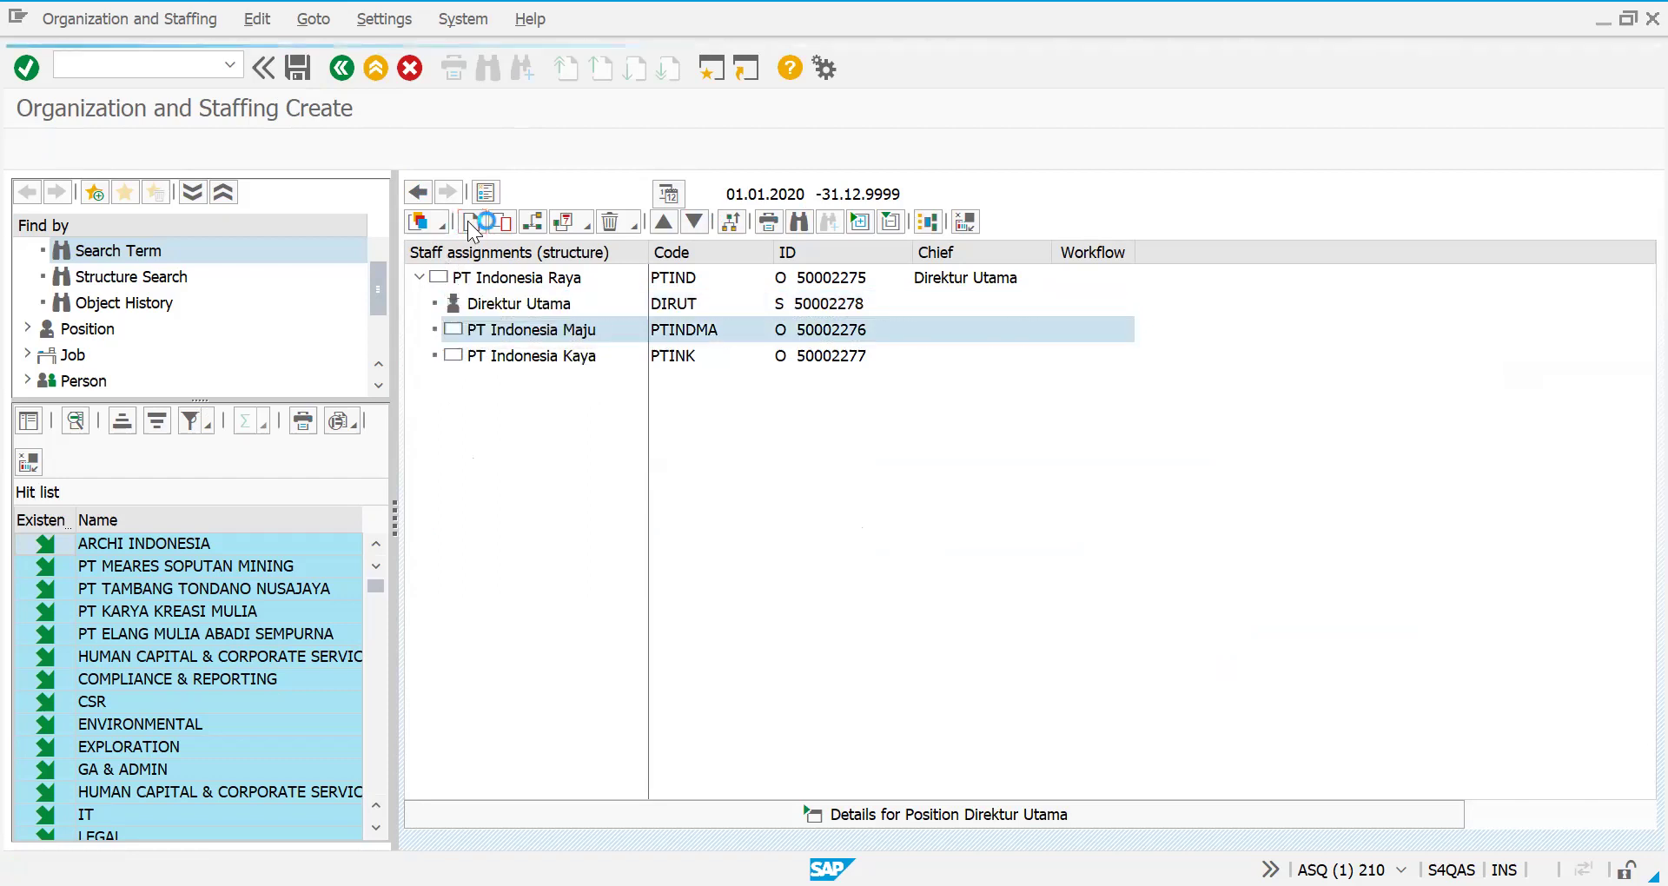
double_click(343, 411)
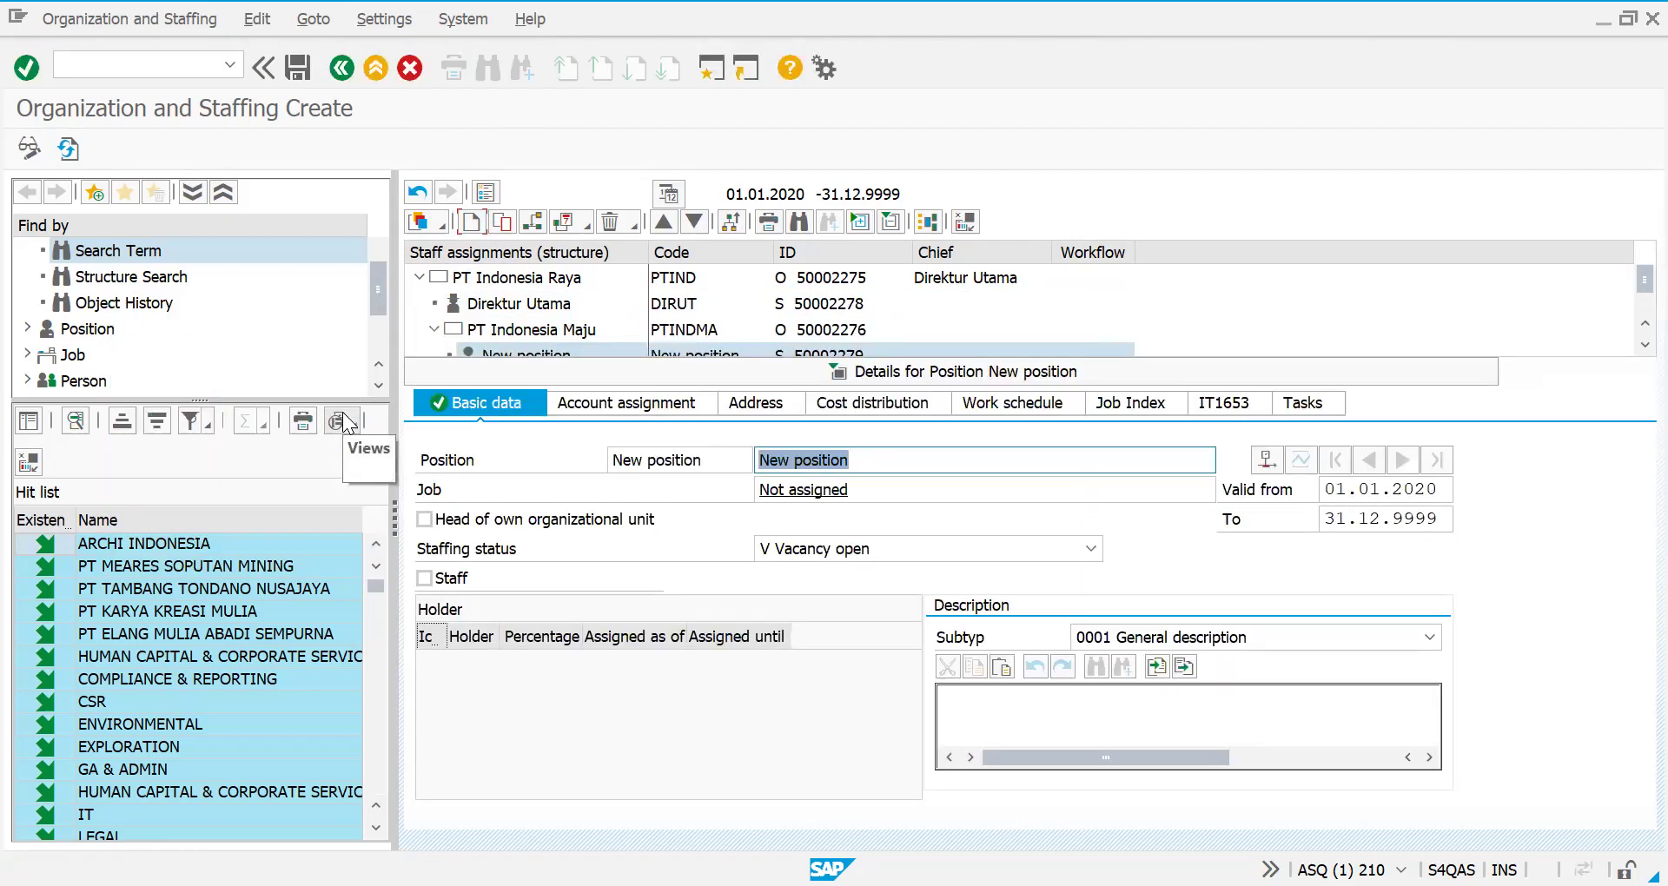
click(919, 376)
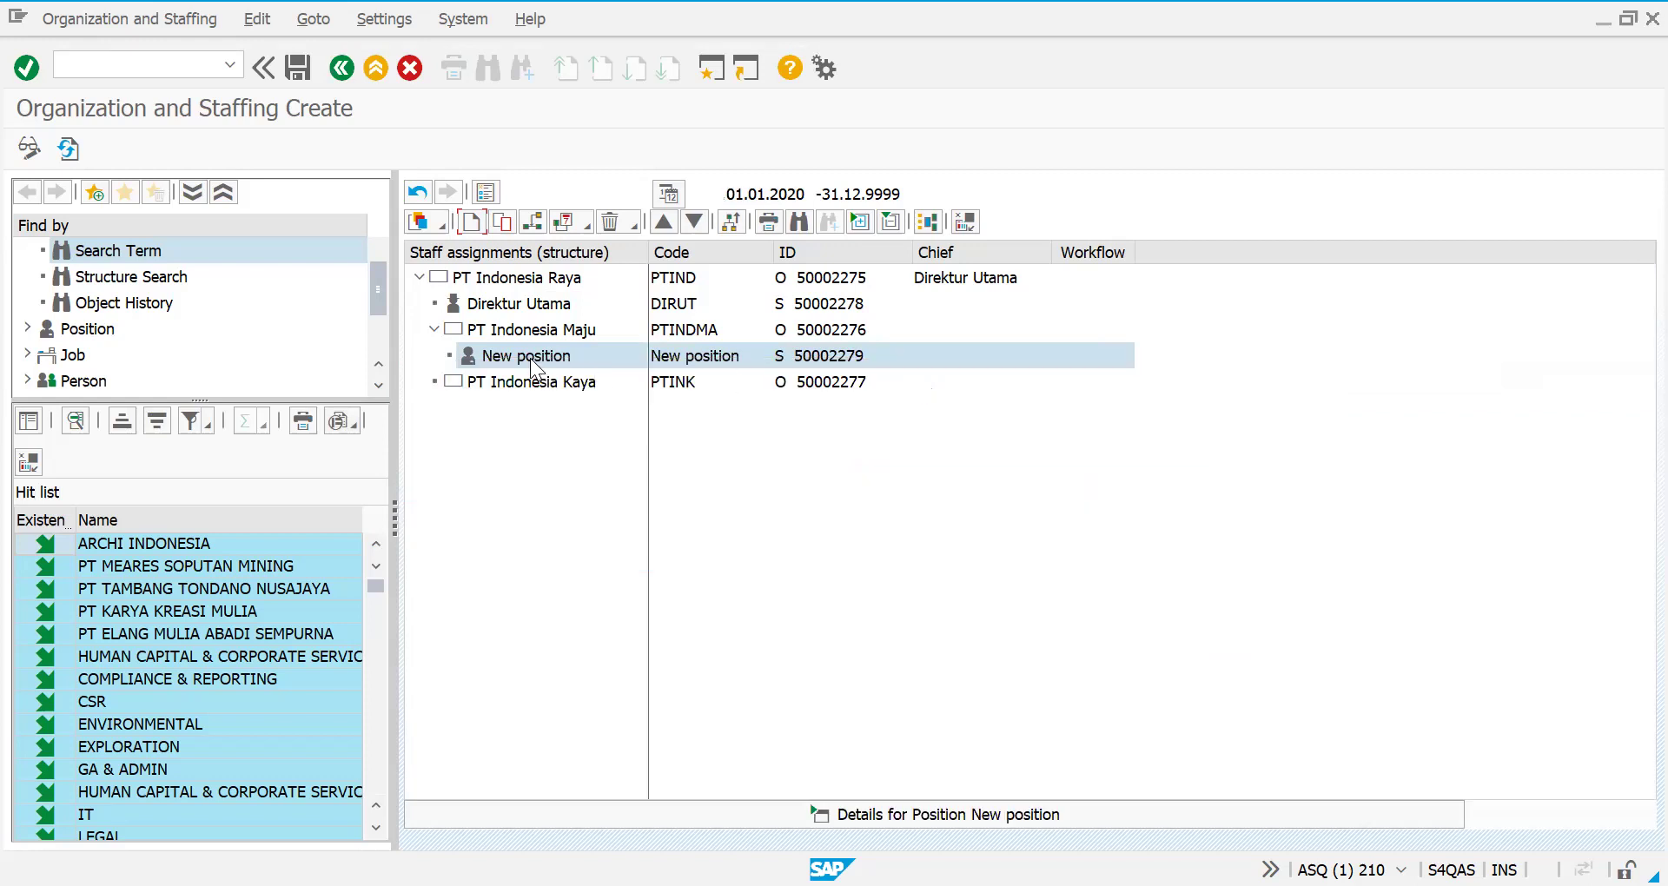
right_click(537, 360)
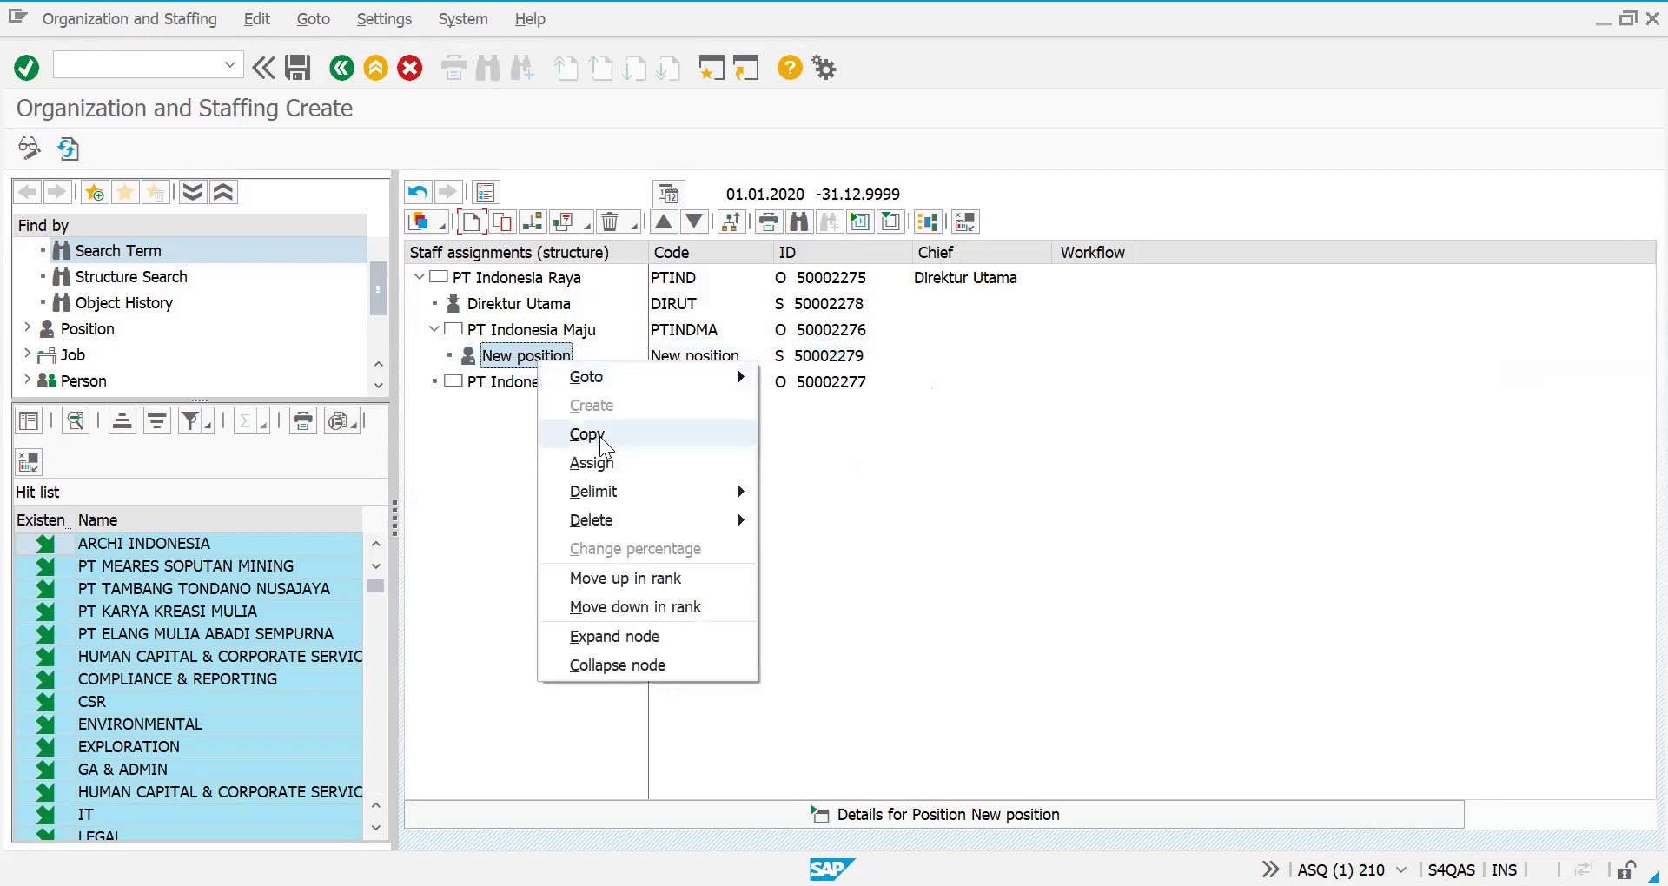
mouse_move(595, 522)
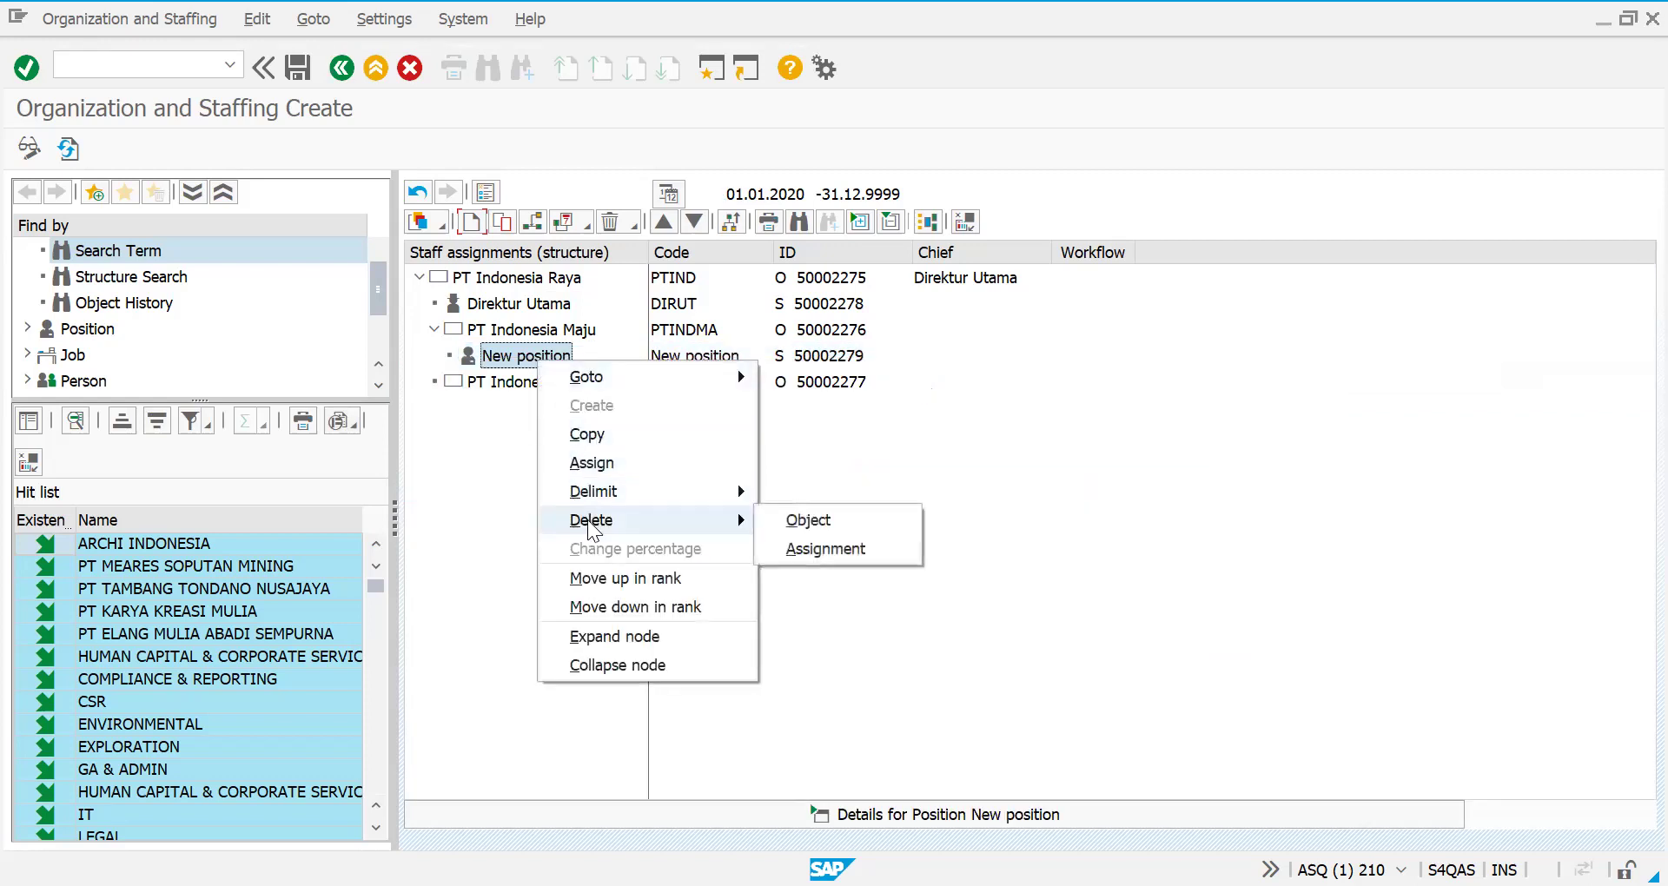
click(893, 518)
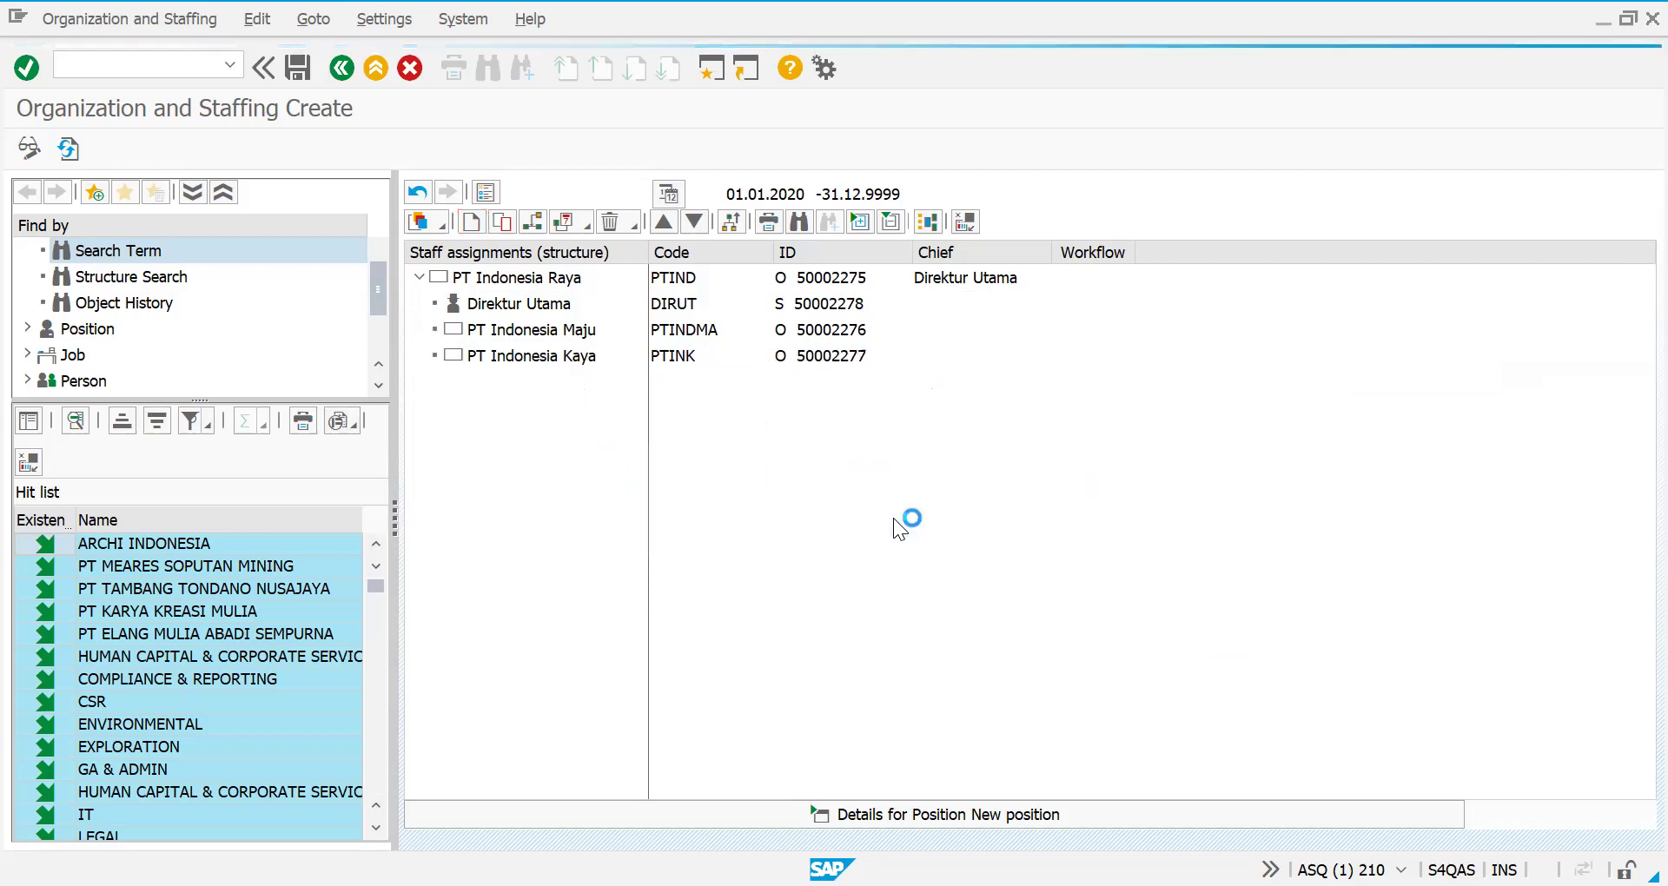
- Create an organizational unit under PT Indonesia Maju with the "Is line supervisor of" relationship
click(453, 331)
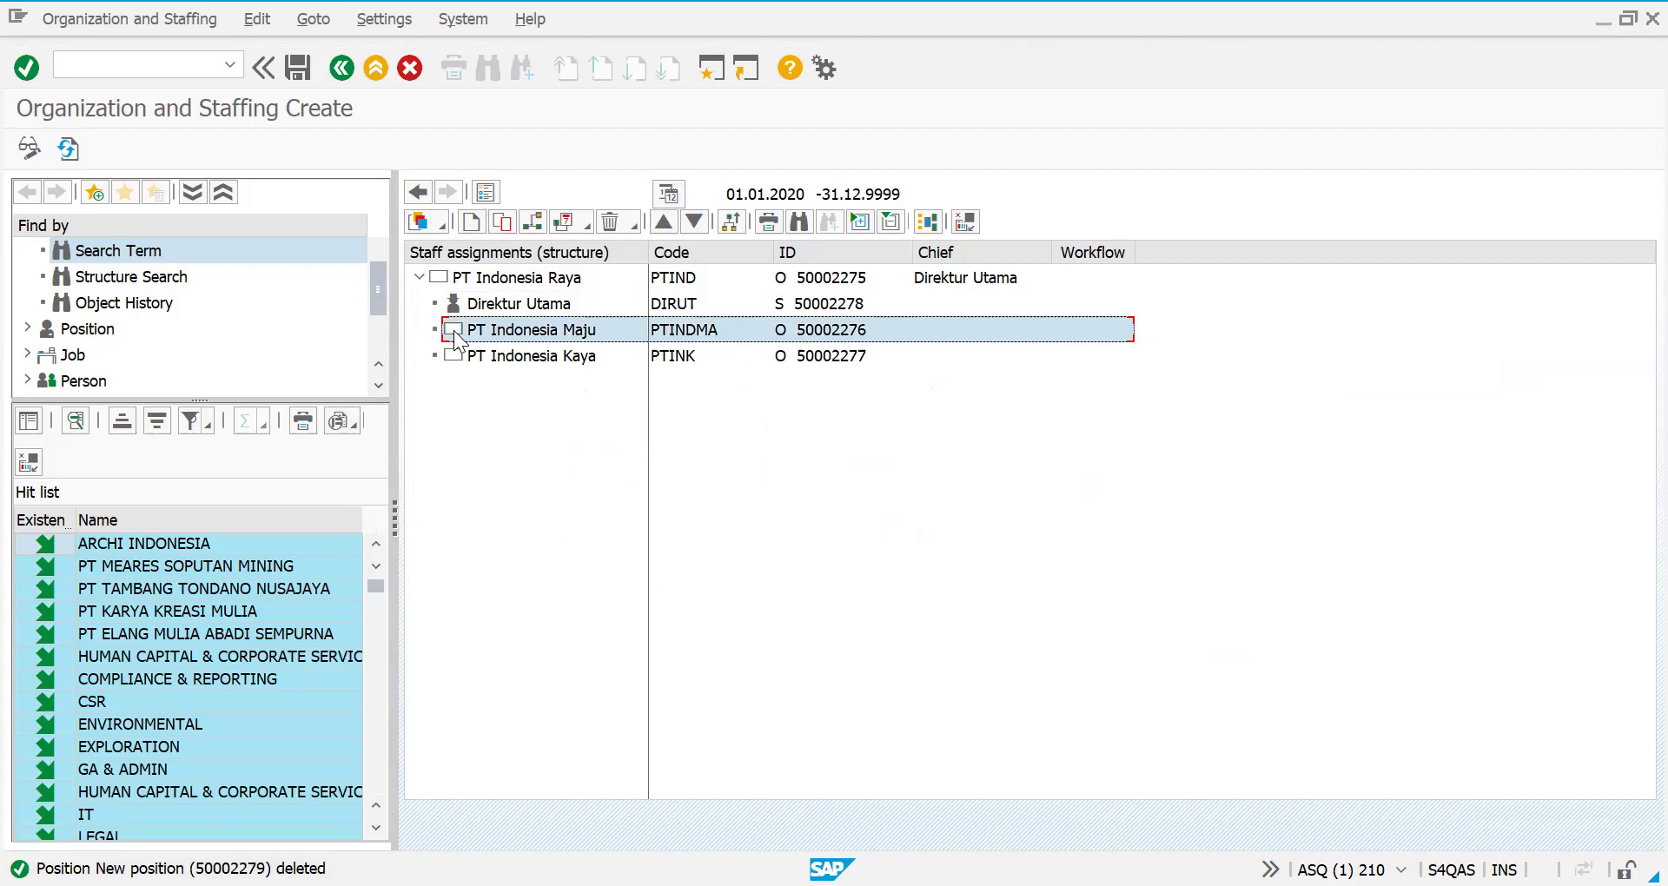
click(469, 223)
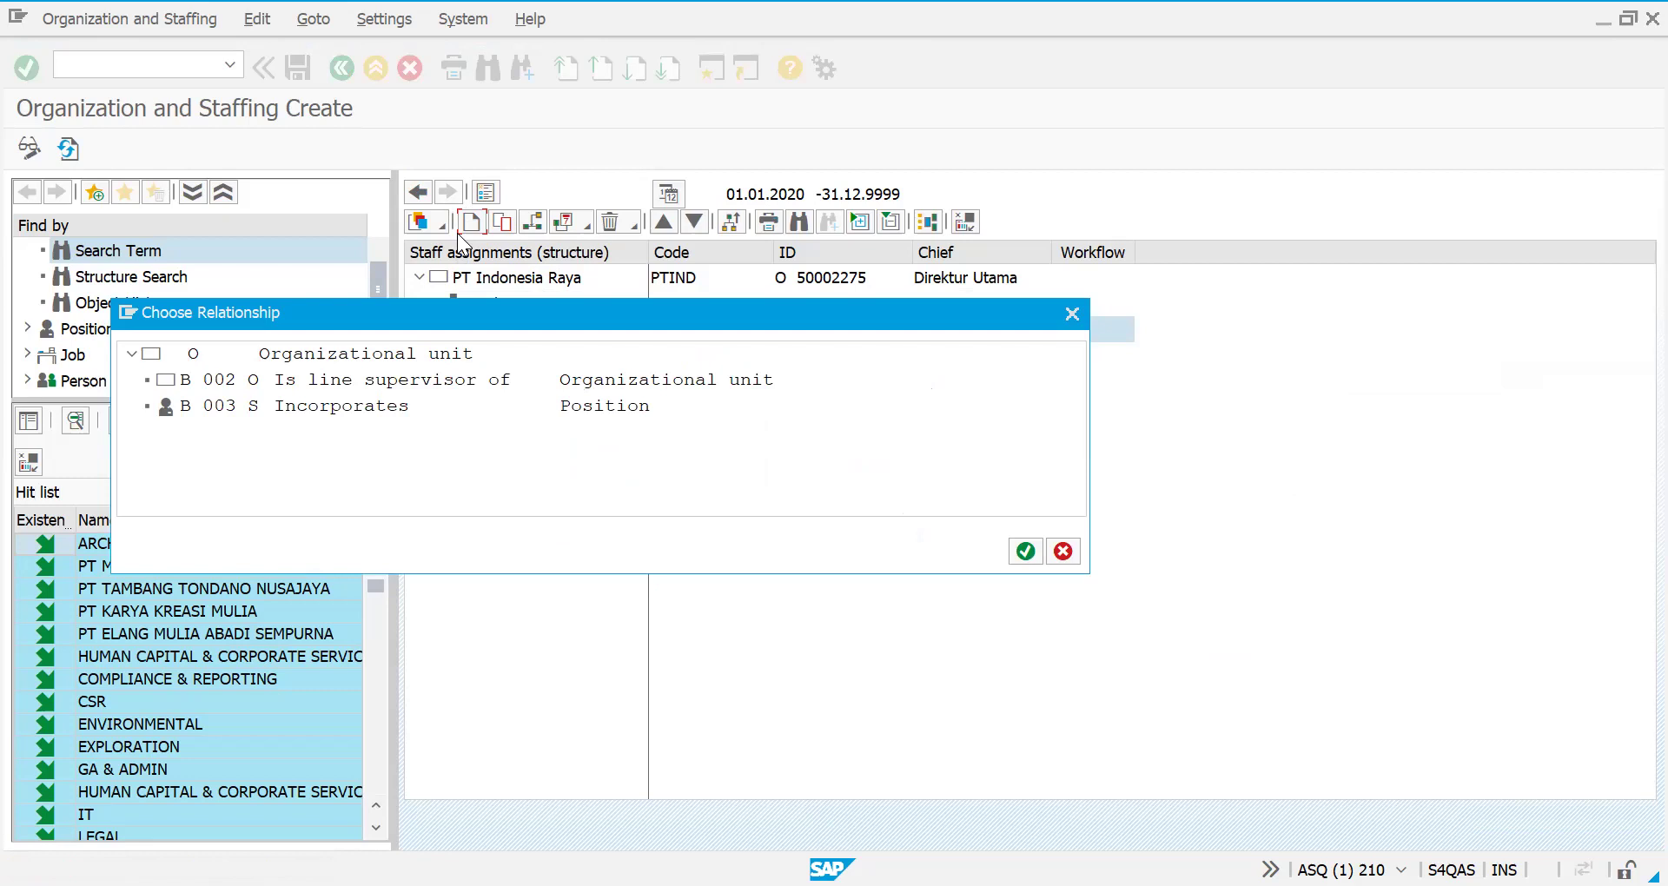
click(387, 382)
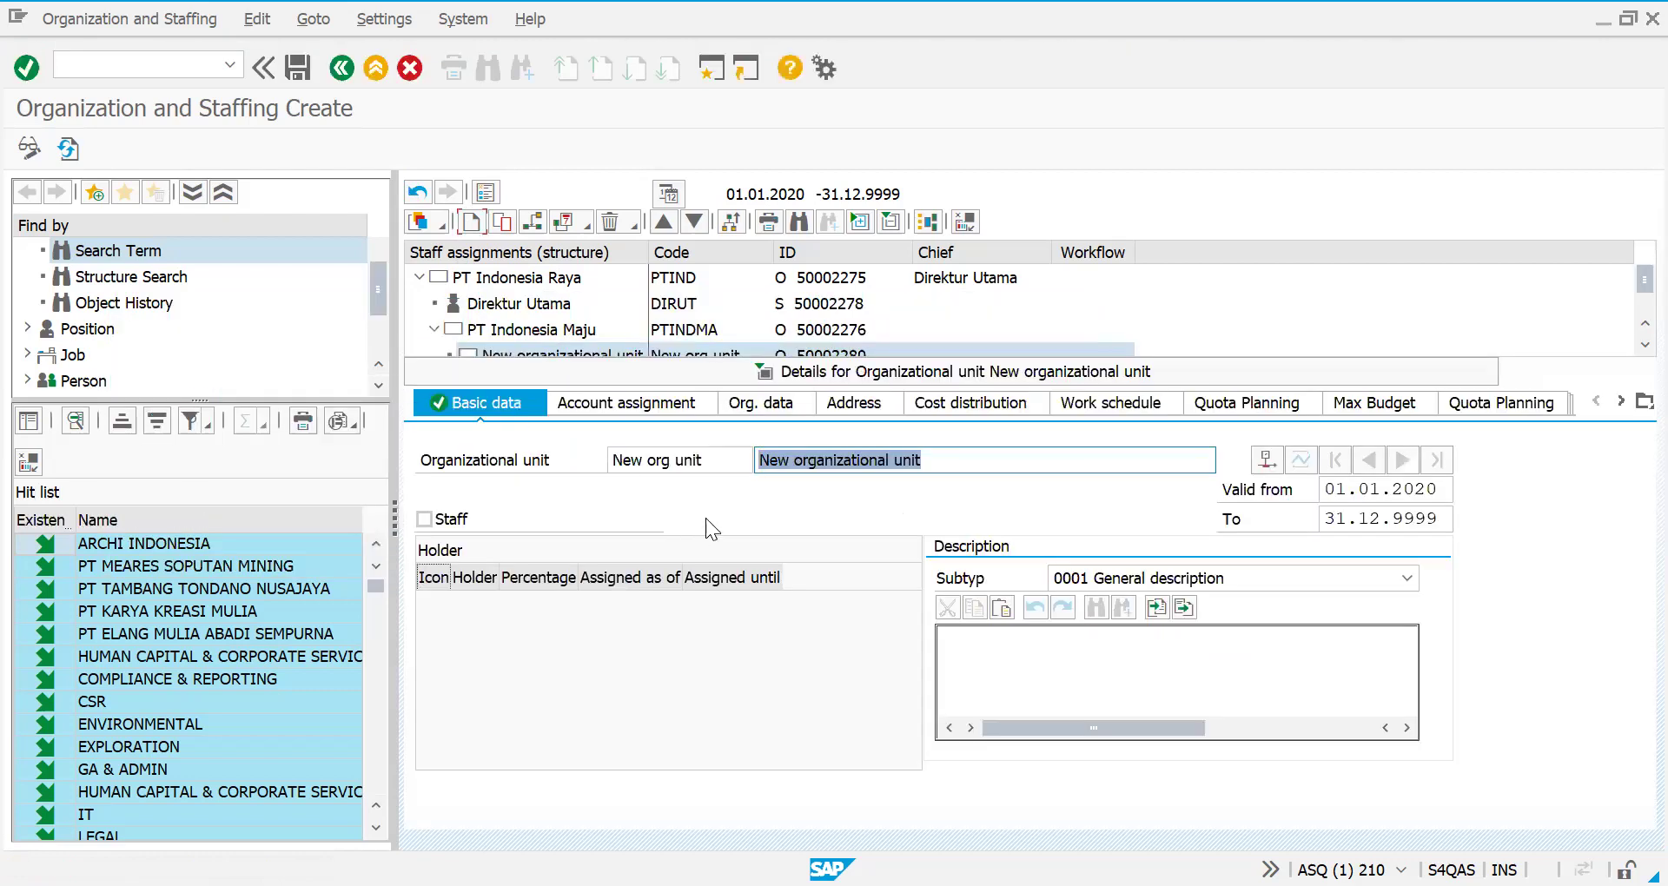
- Set the short code of the new organizational unit under PT Indonesia Maju to DIVIT
click(717, 458)
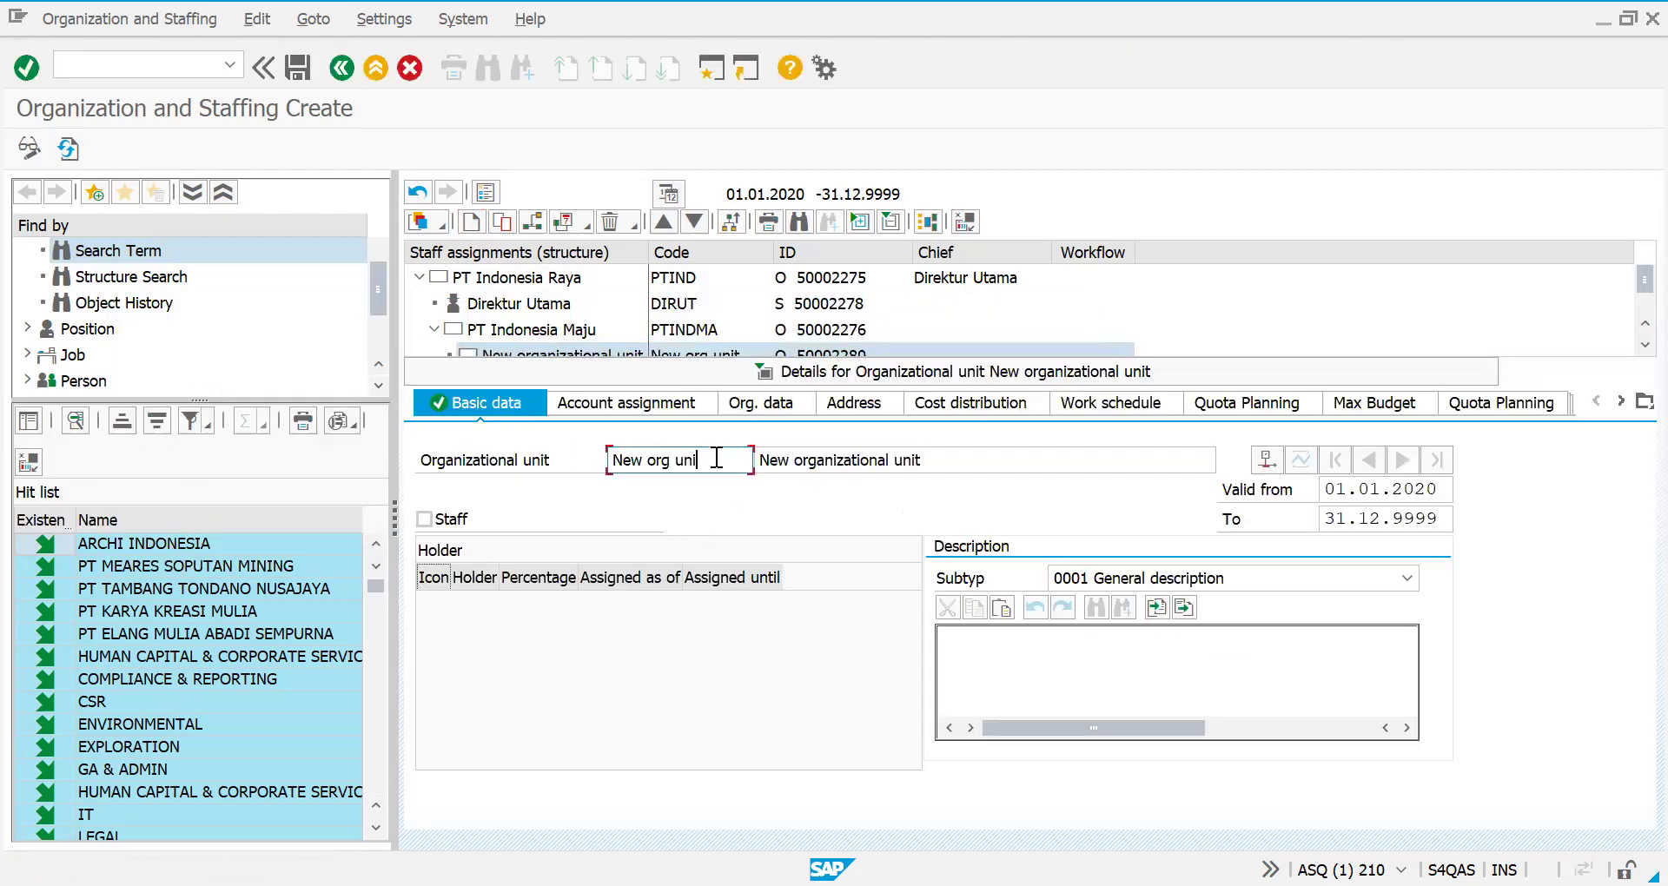
key(BackSpace)
key(BackSpace)
key(BackSpace)
key(BackSpace)
key(BackSpace)
key(BackSpace)
key(BackSpace)
key(BackSpace)
key(BackSpace)
key(BackSpace)
key(BackSpace)
text(DIV)
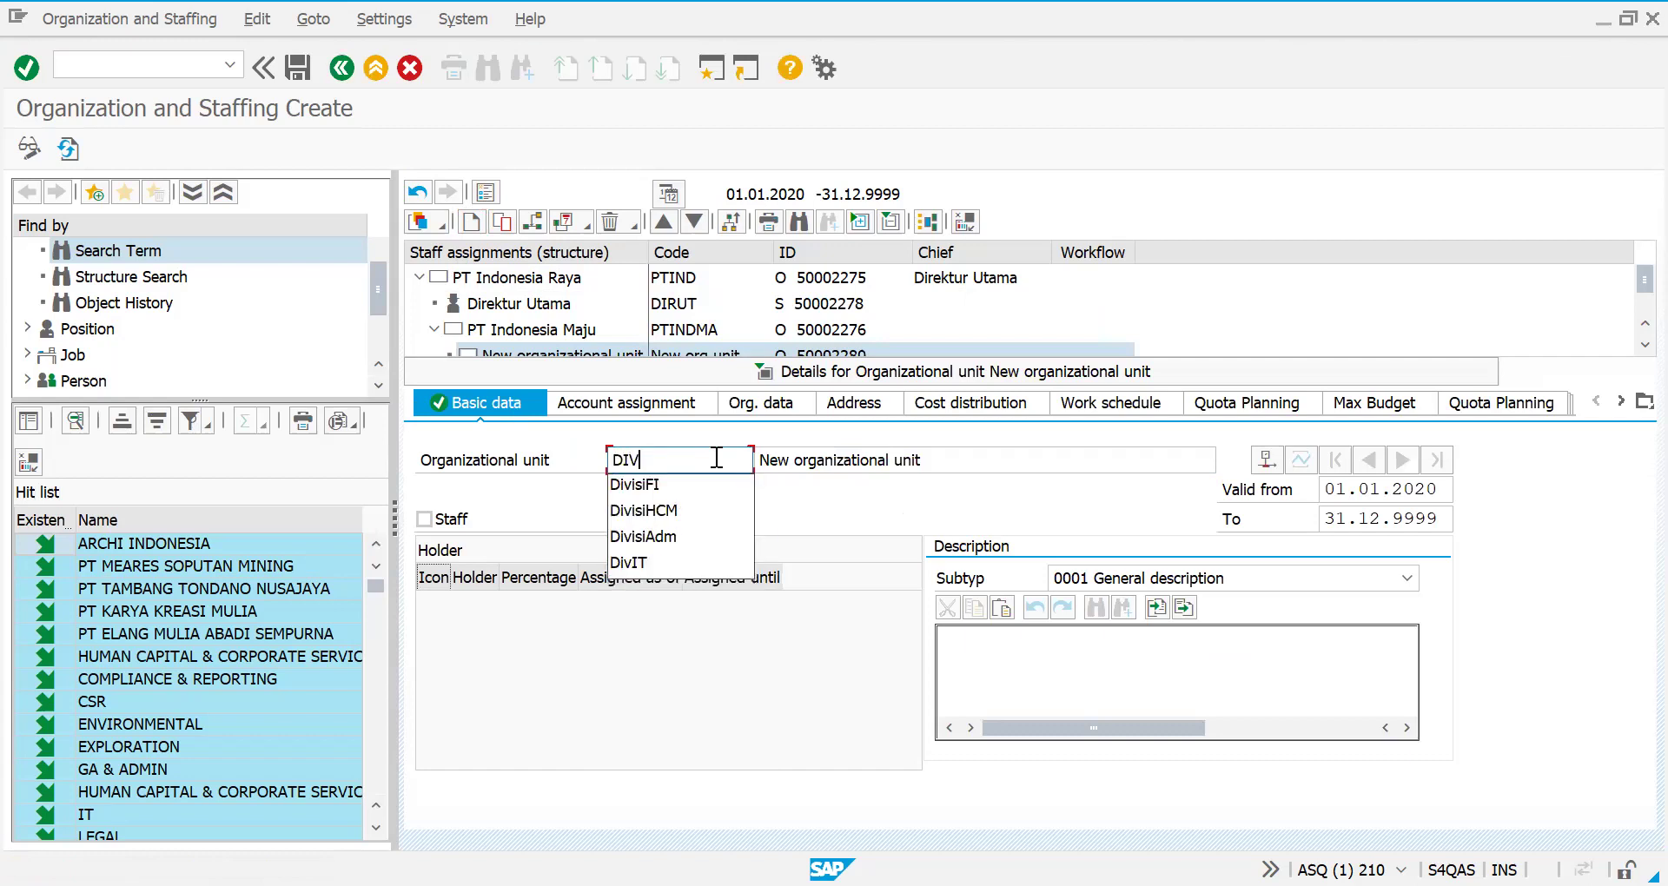
text(IT)
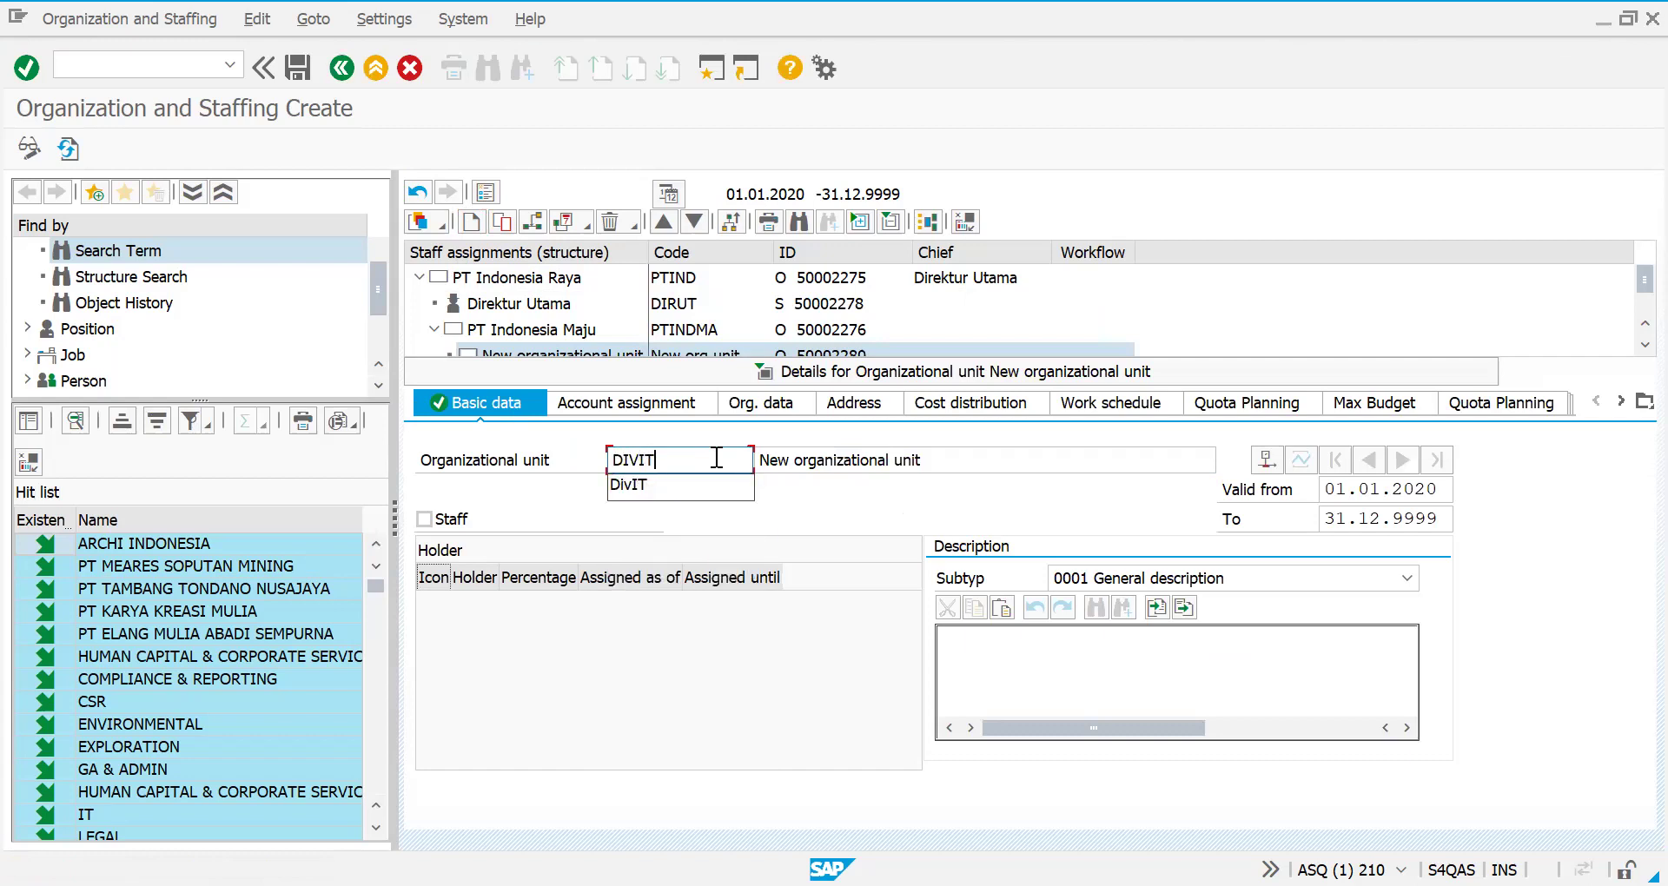
- Name the DIVIT organizational unit Divisi IT
click(971, 454)
key(BackSpace)
key(BackSpace)
key(BackSpace)
key(BackSpace)
key(BackSpace)
key(BackSpace)
key(BackSpace)
key(BackSpace)
key(BackSpace)
key(BackSpace)
key(BackSpace)
key(BackSpace)
key(BackSpace)
key(BackSpace)
key(BackSpace)
key(BackSpace)
key(BackSpace)
key(BackSpace)
key(BackSpace)
key(BackSpace)
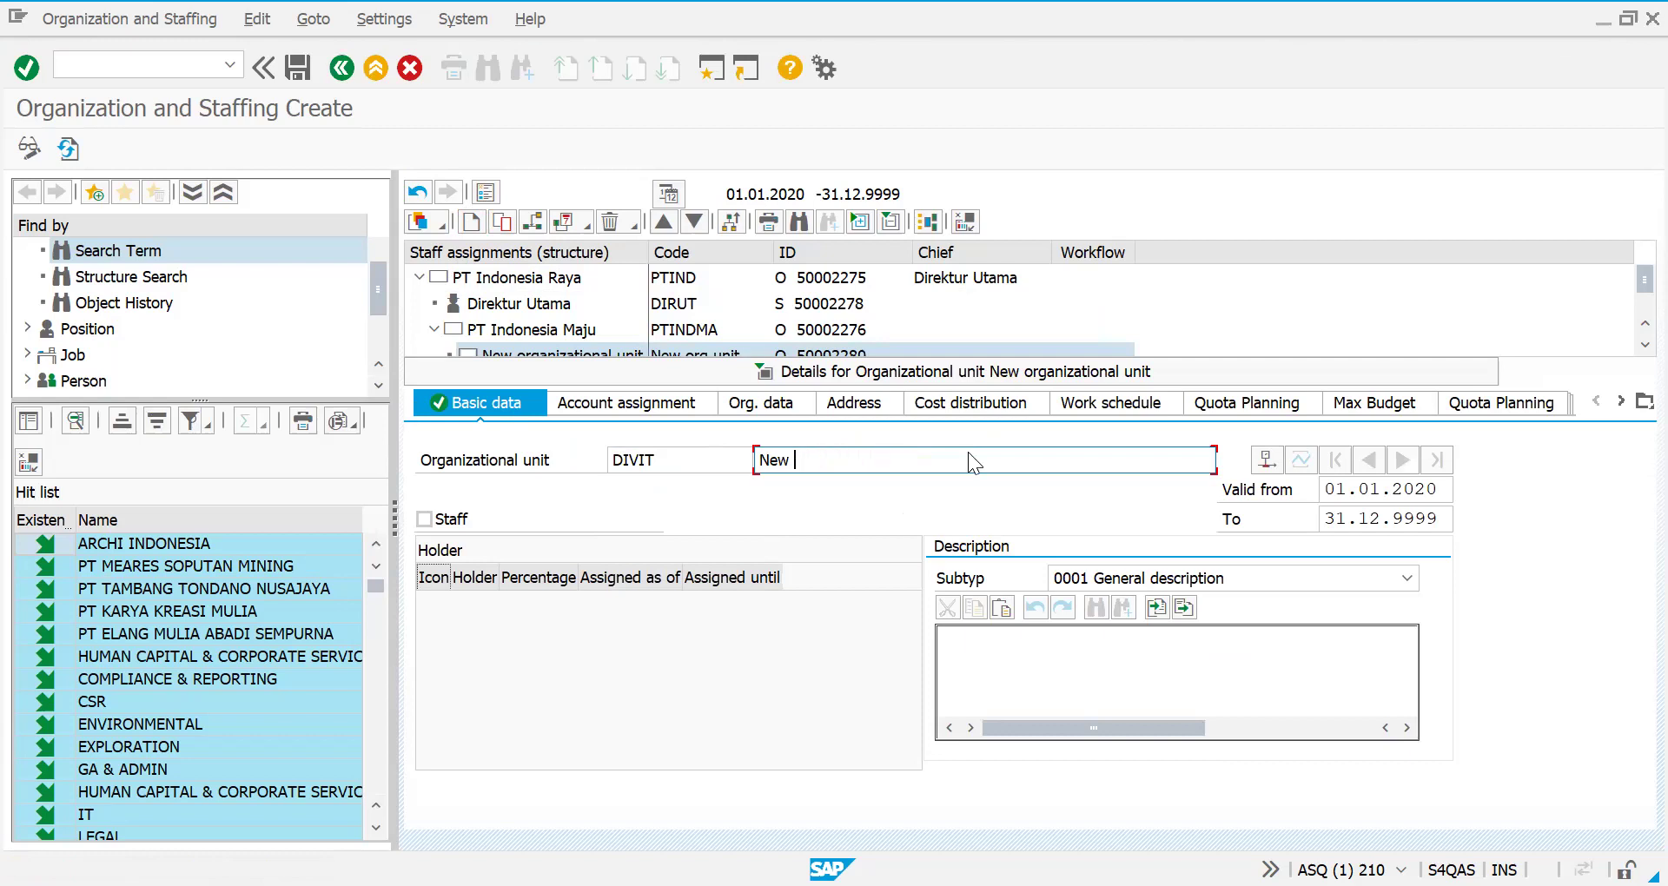
text(Div)
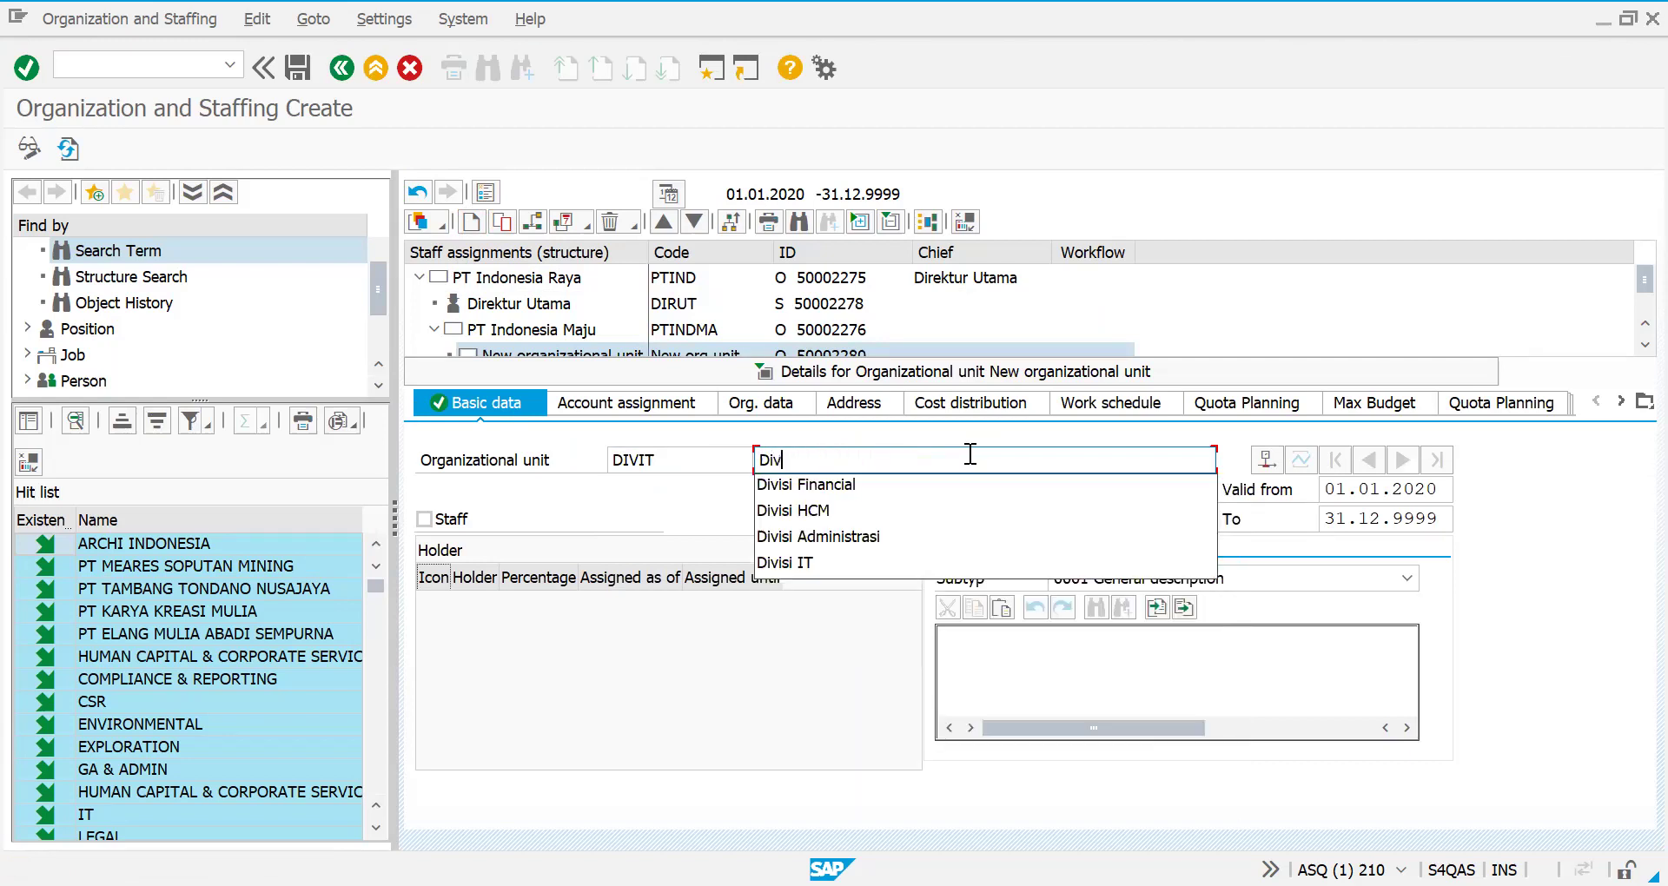
text(isi IT)
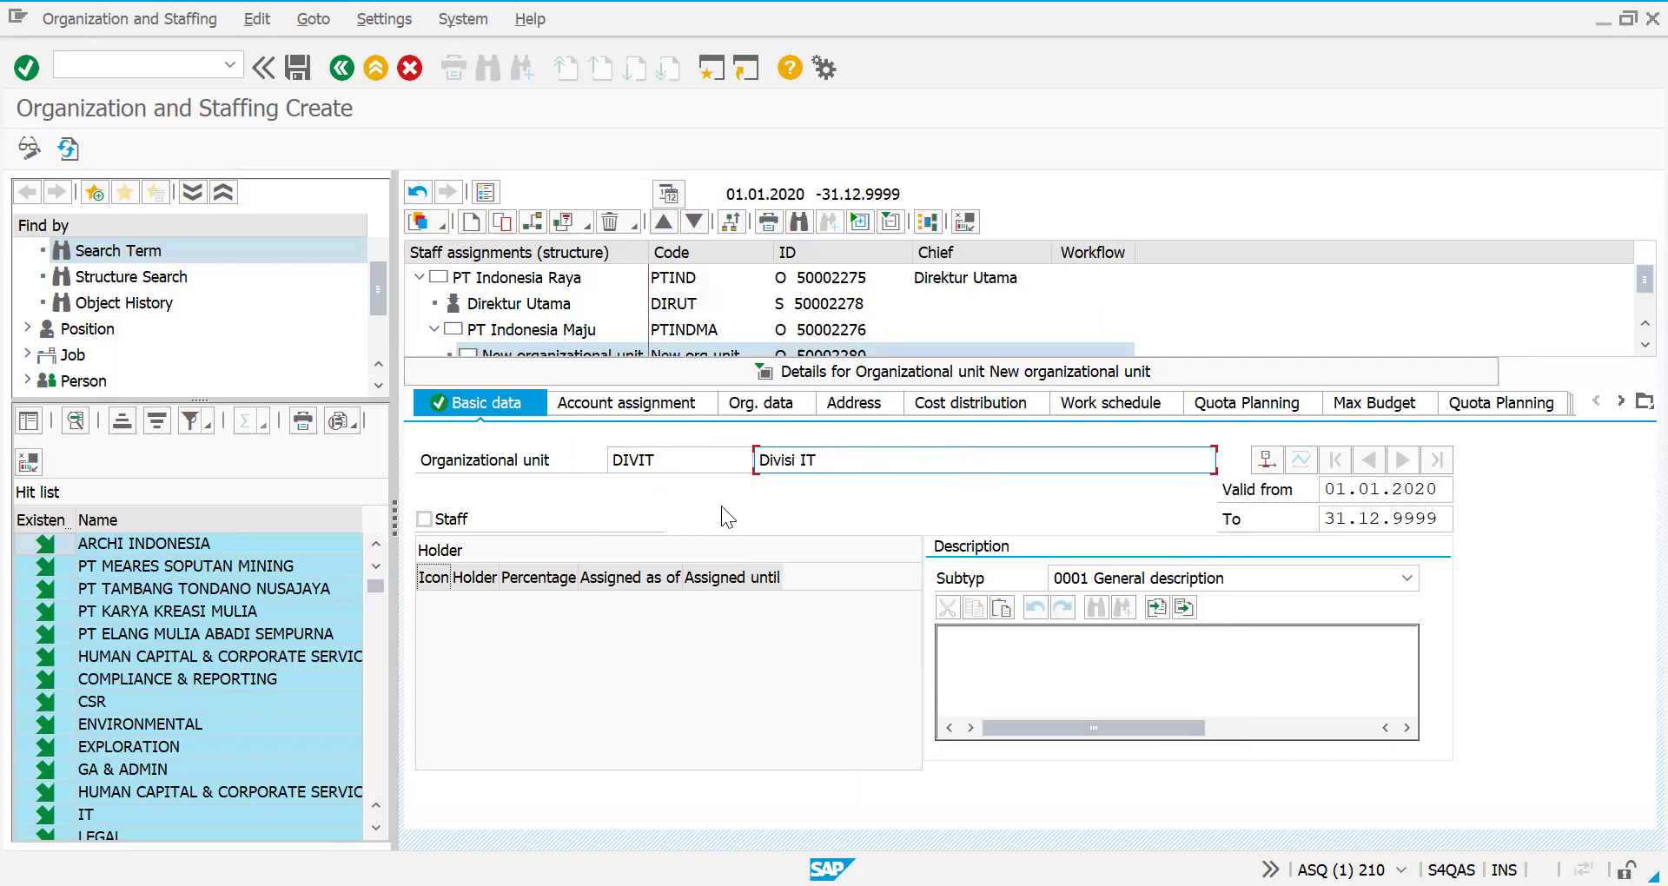
- Flag Divisi IT as a staff unit, save it, and close its details
click(424, 519)
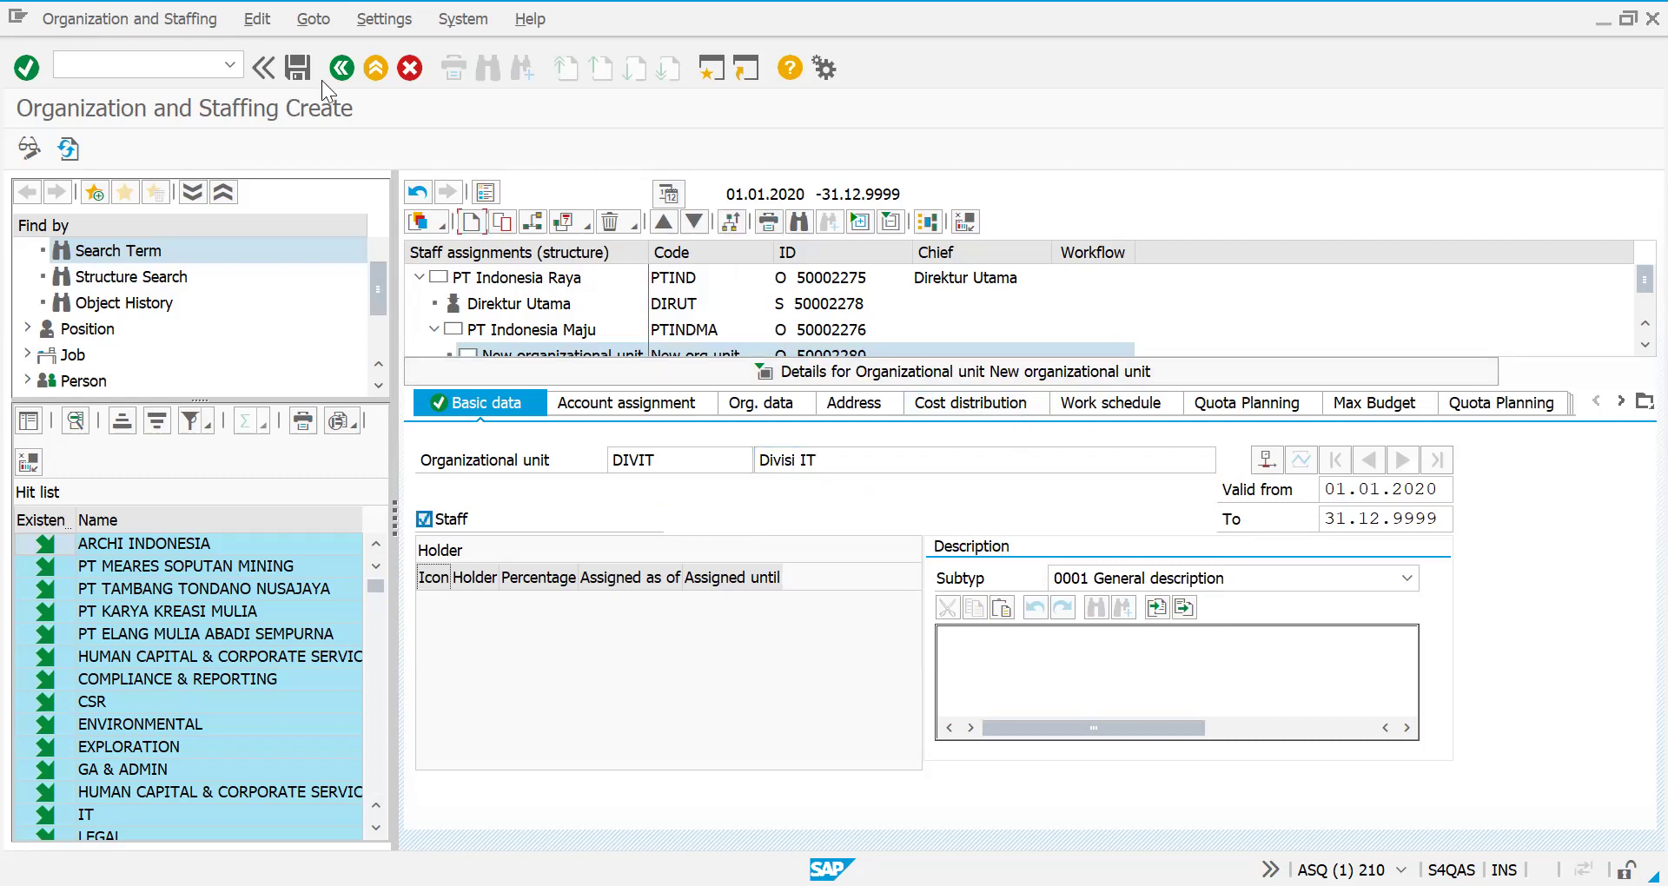
click(298, 67)
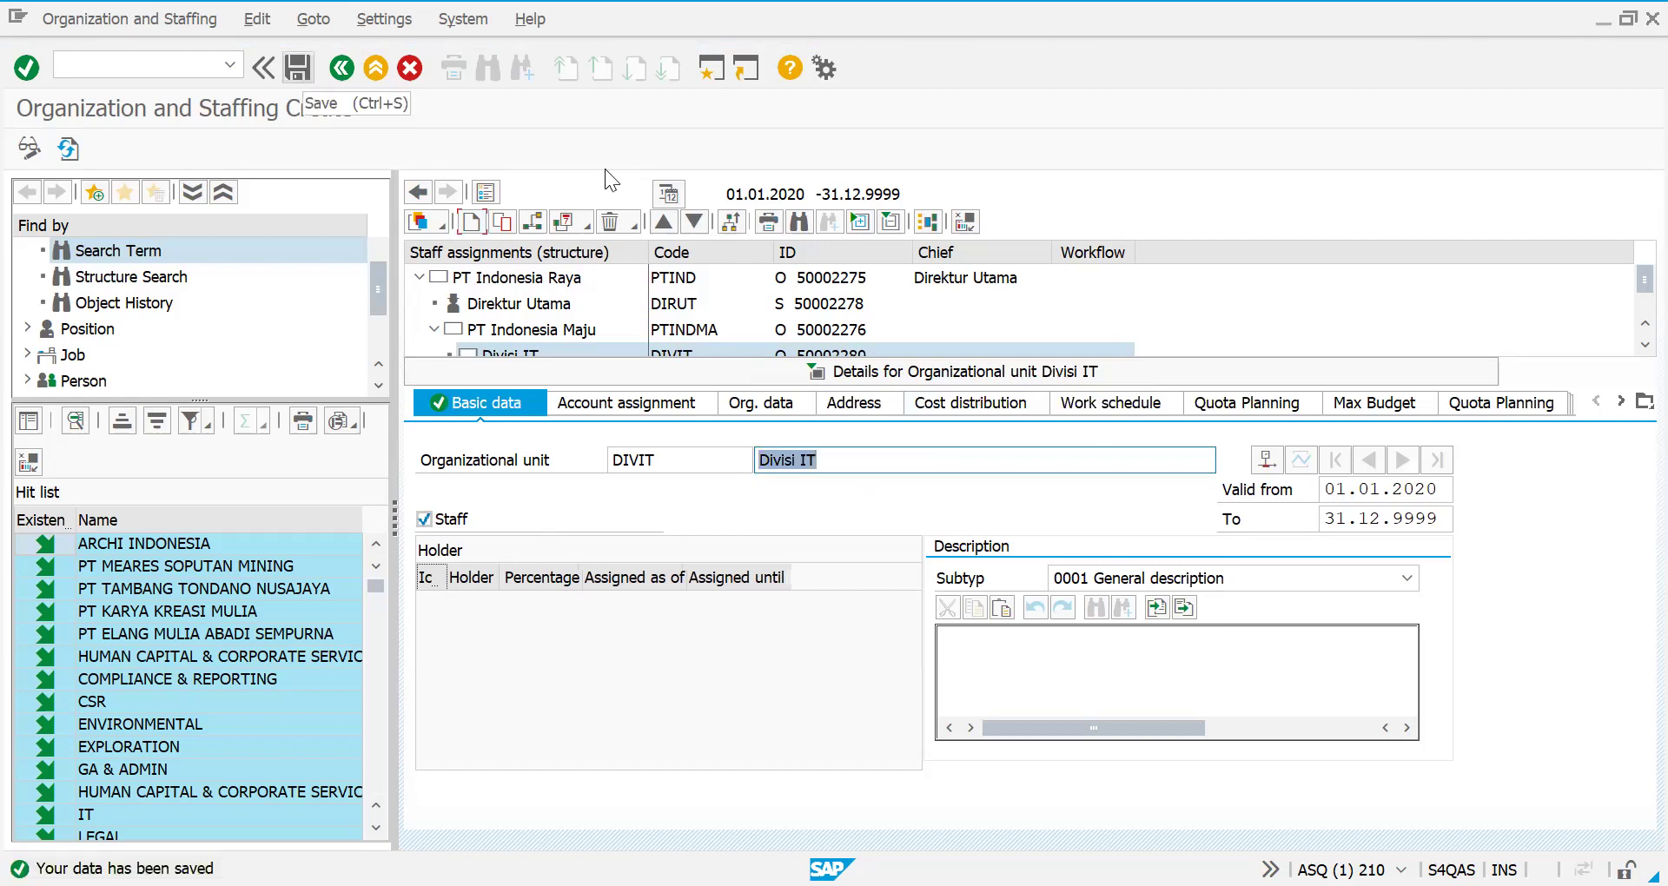
click(929, 366)
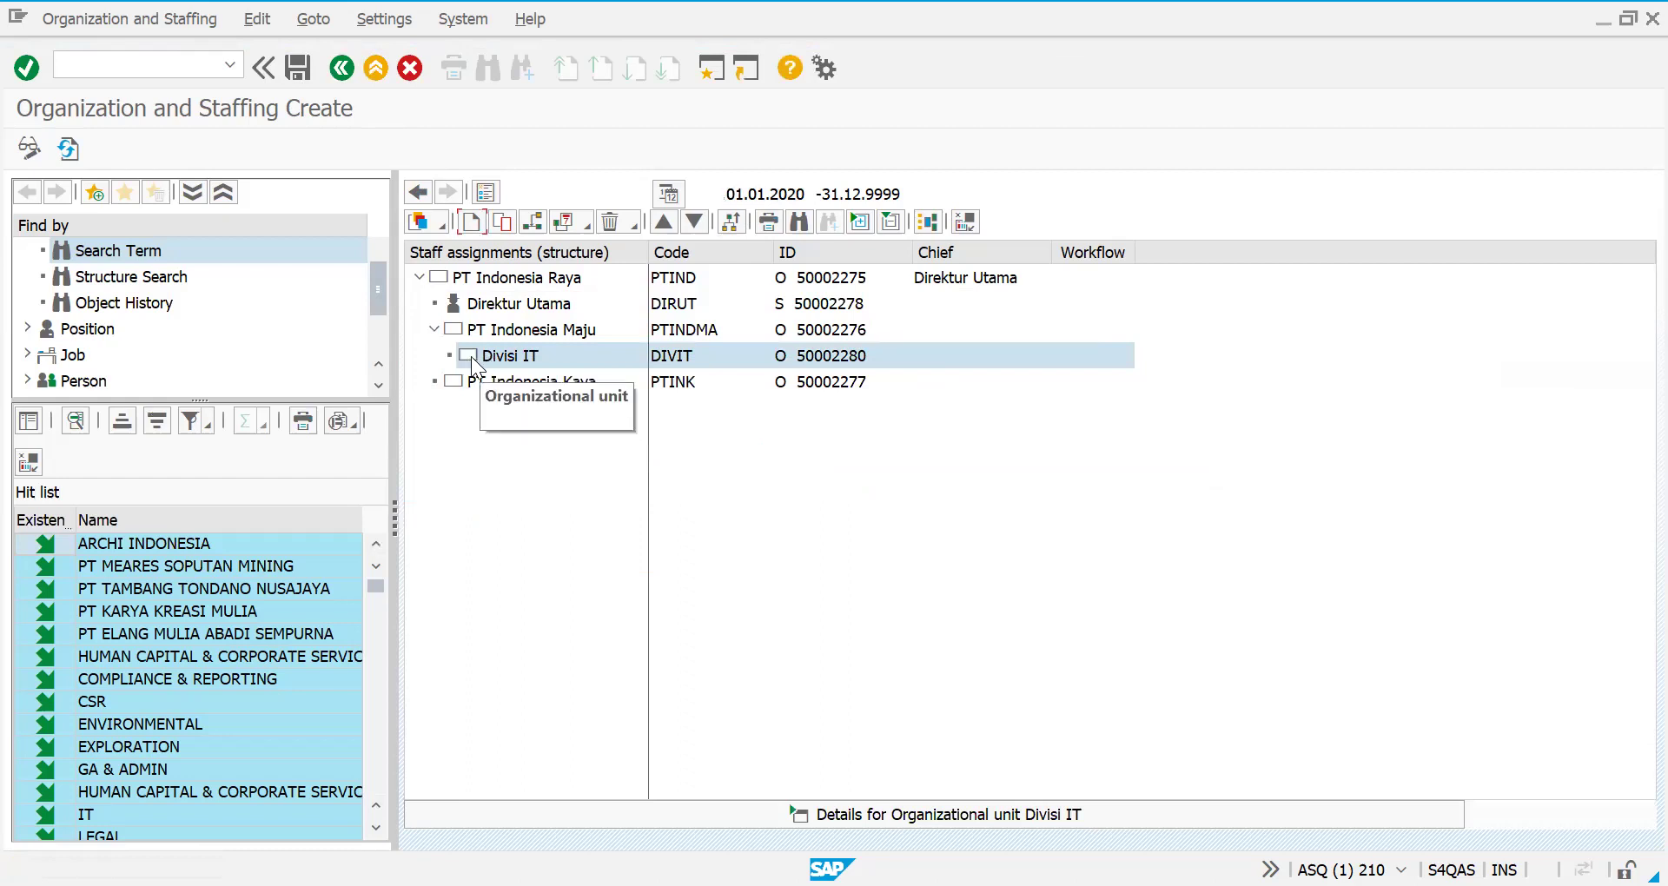
- Create an organizational unit under PT Indonesia Maju with the "Is line supervisor of" relationship and name it Divisi Marketing
click(497, 338)
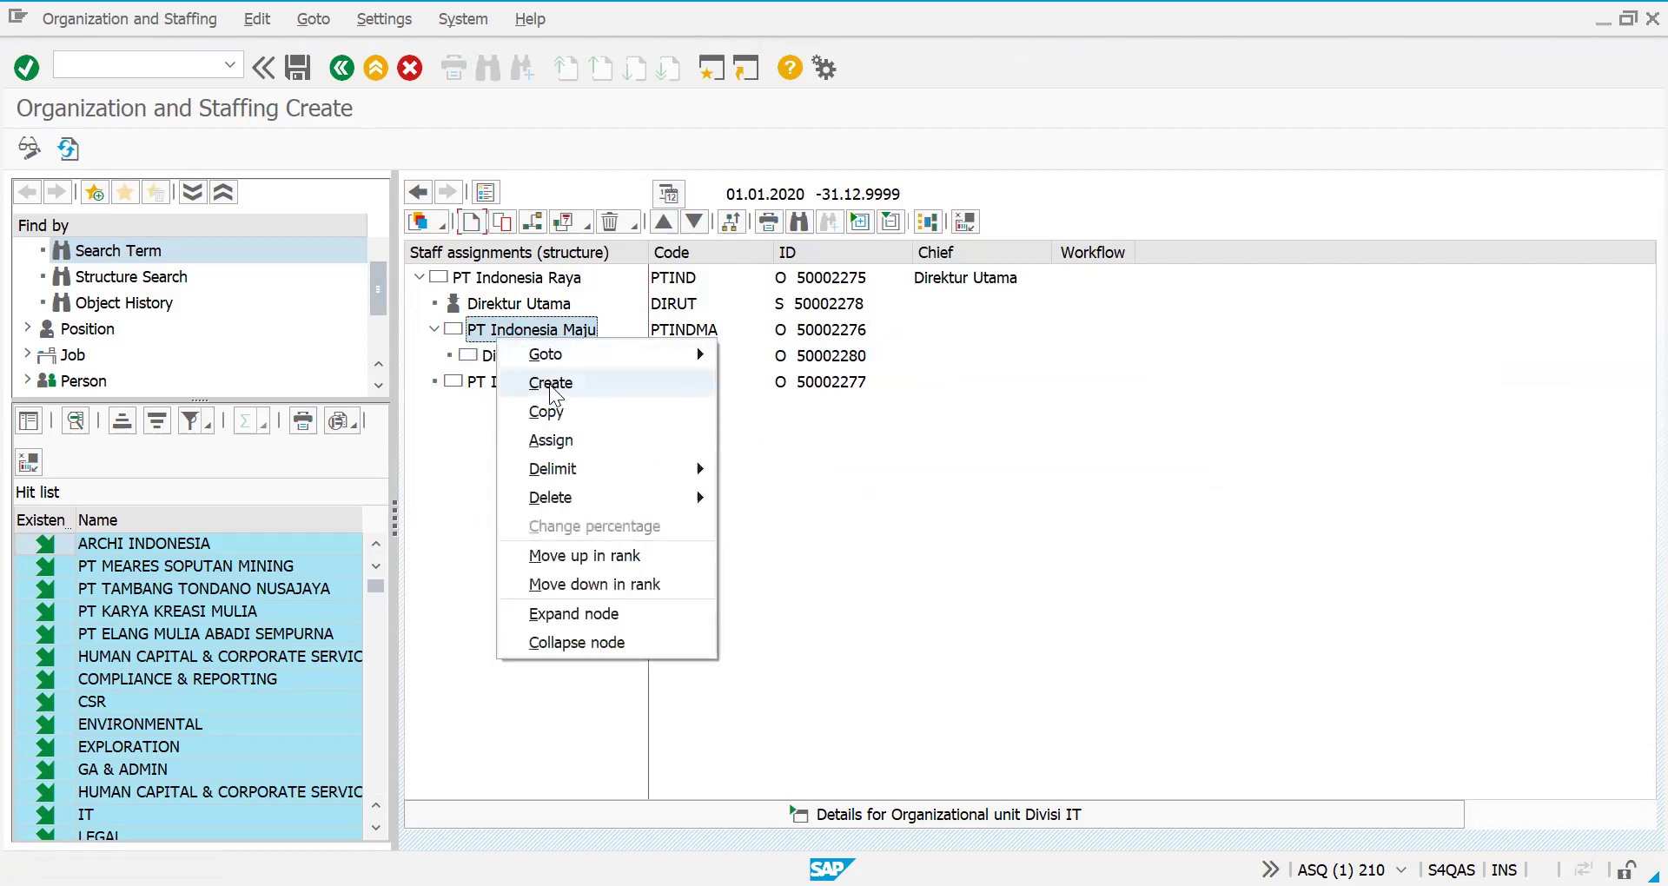
click(554, 391)
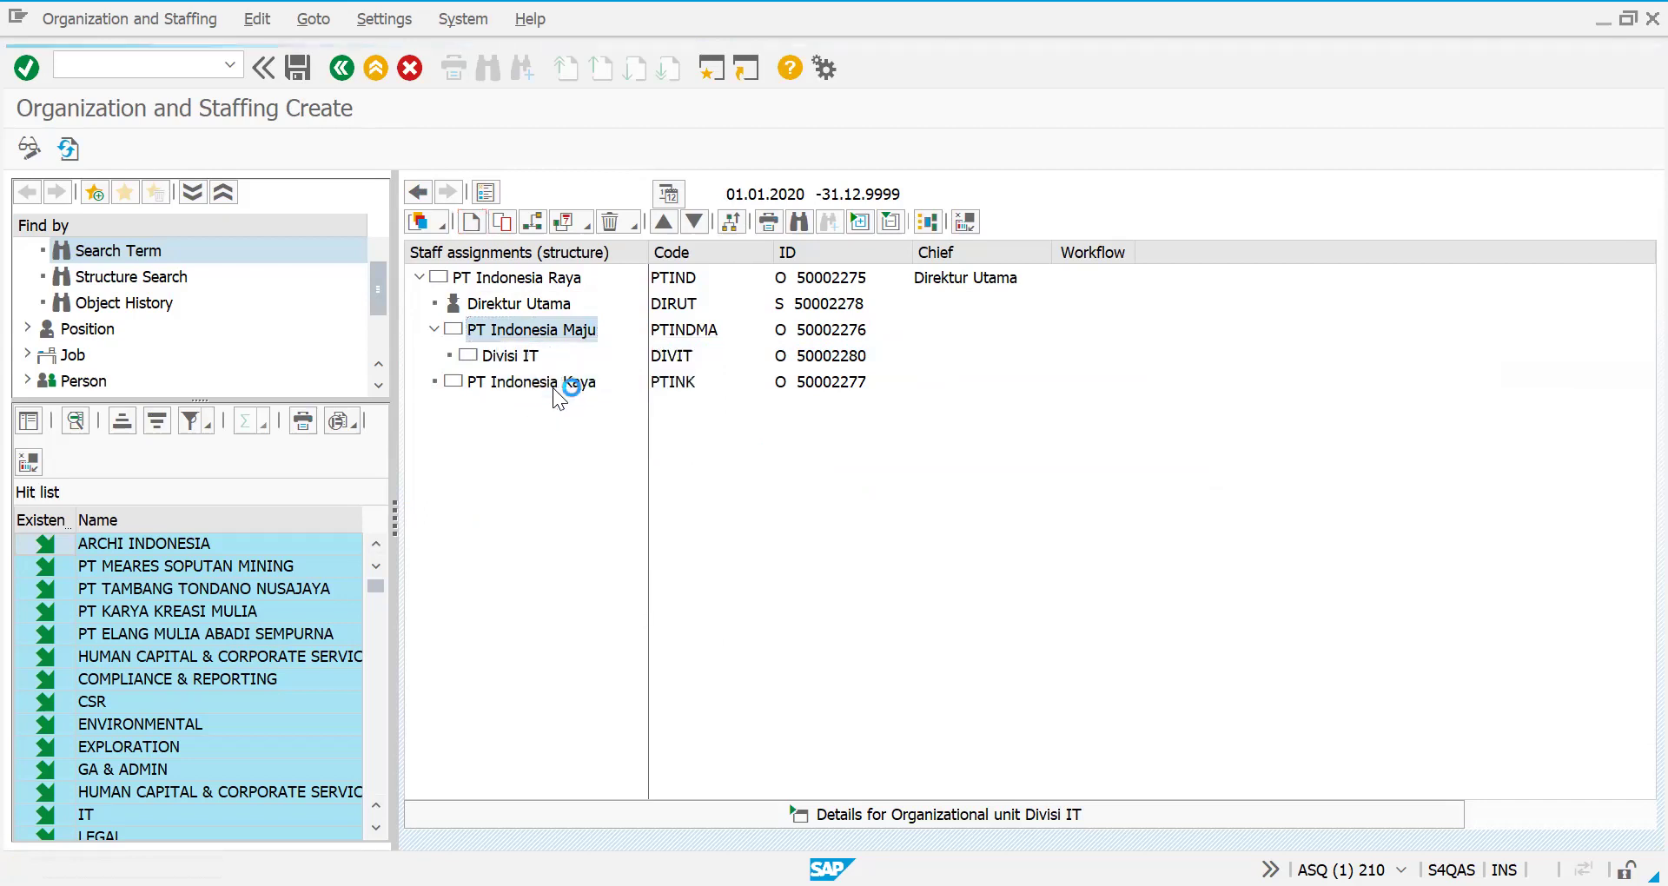
double_click(448, 377)
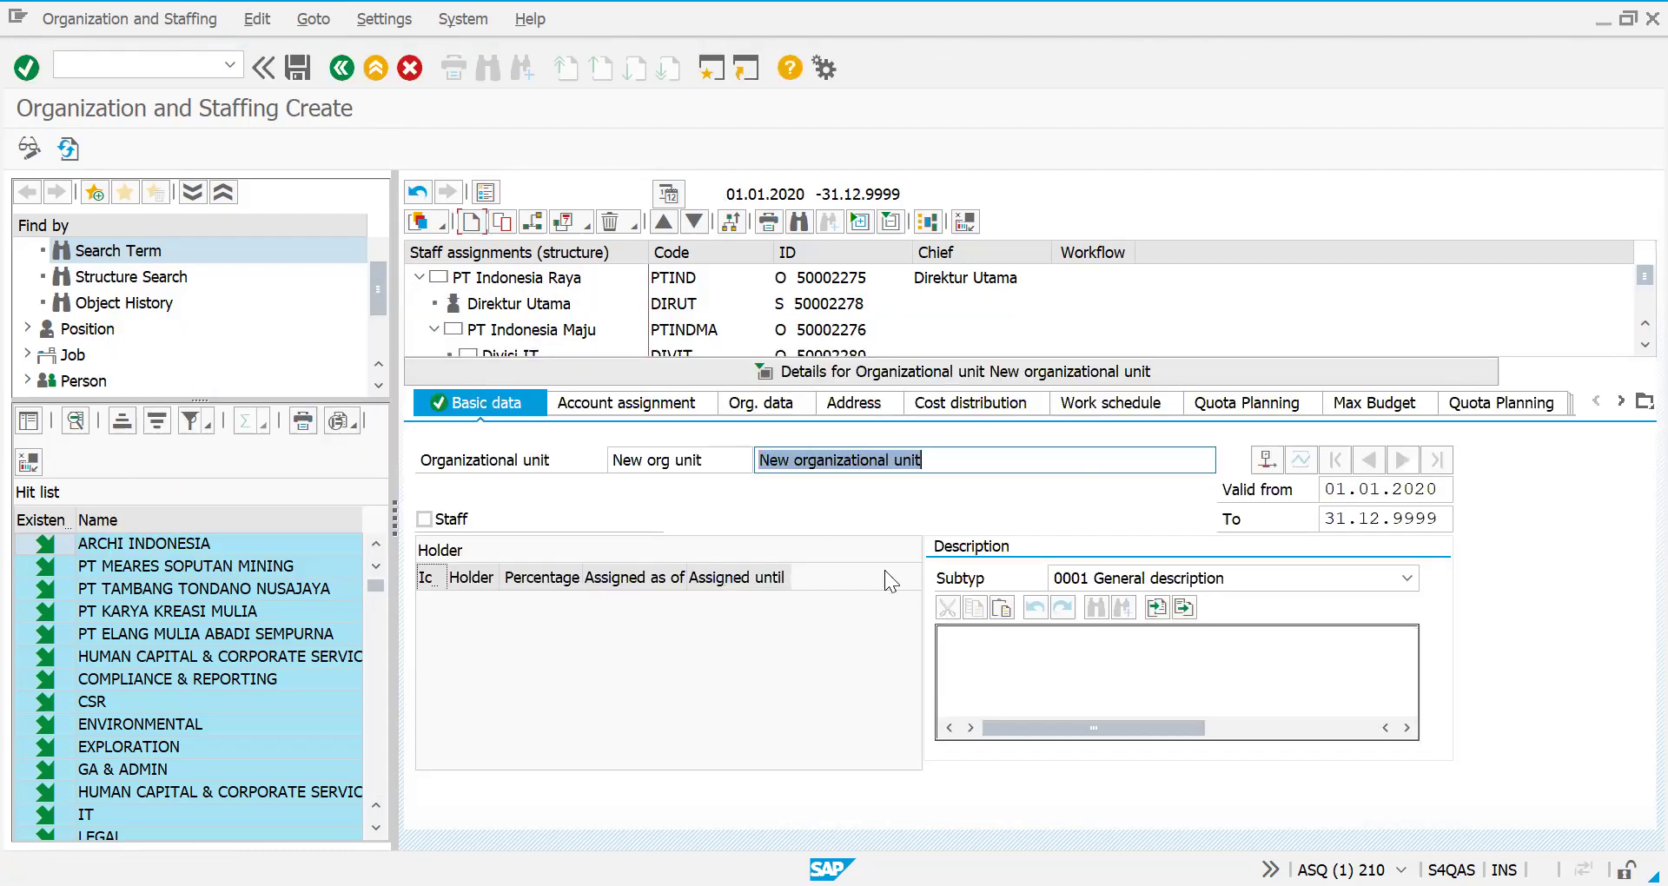
text(Di)
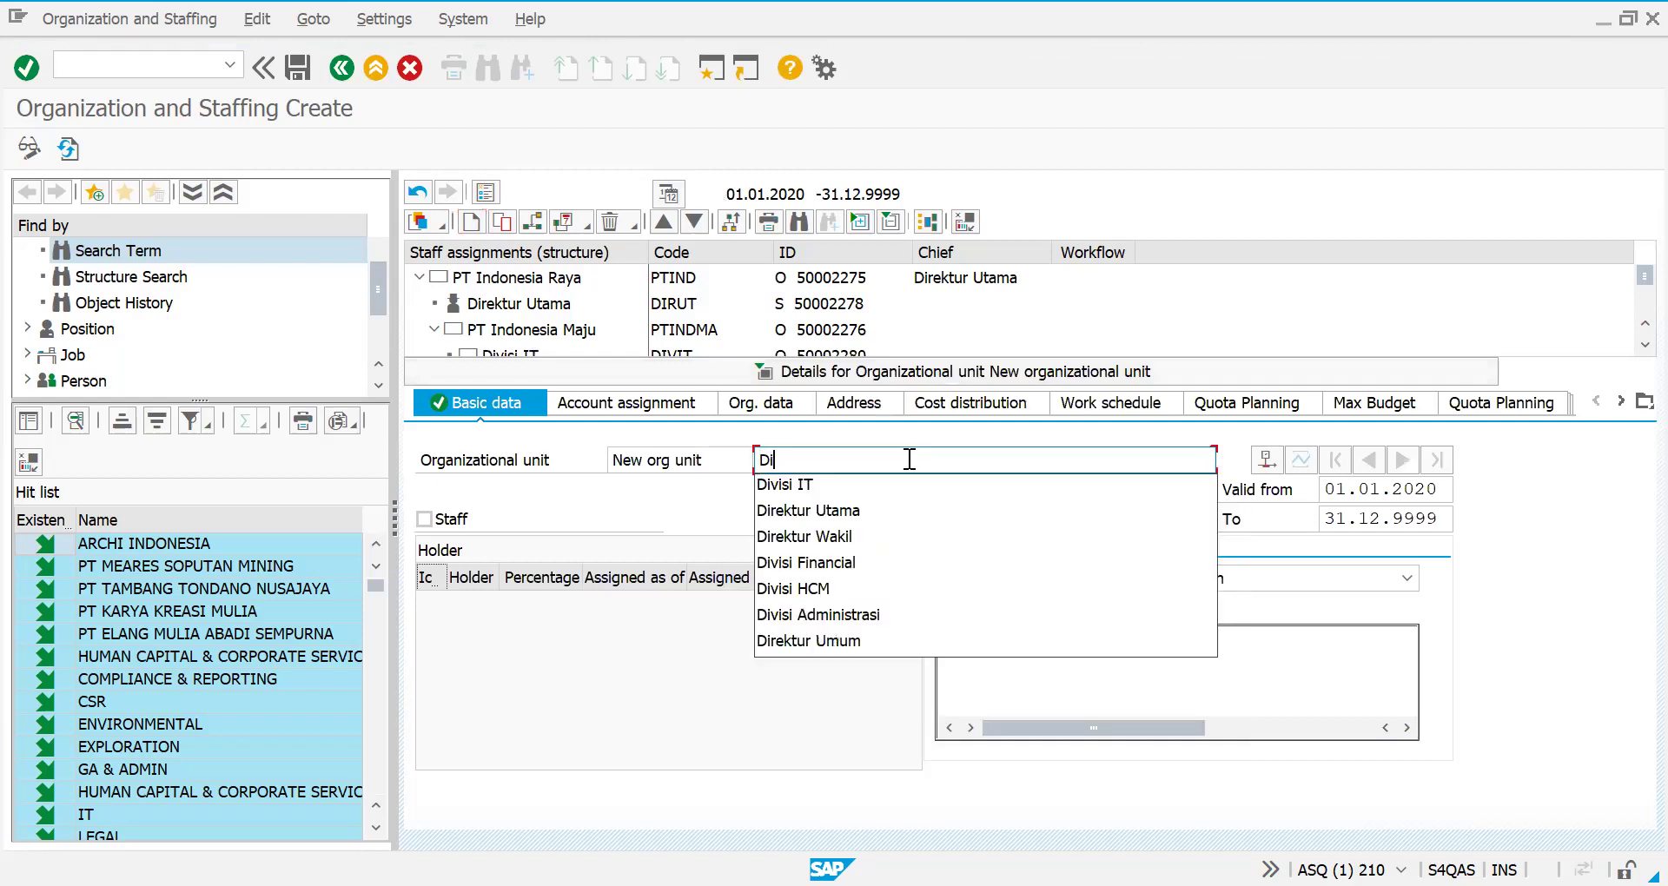
text(visi Mar)
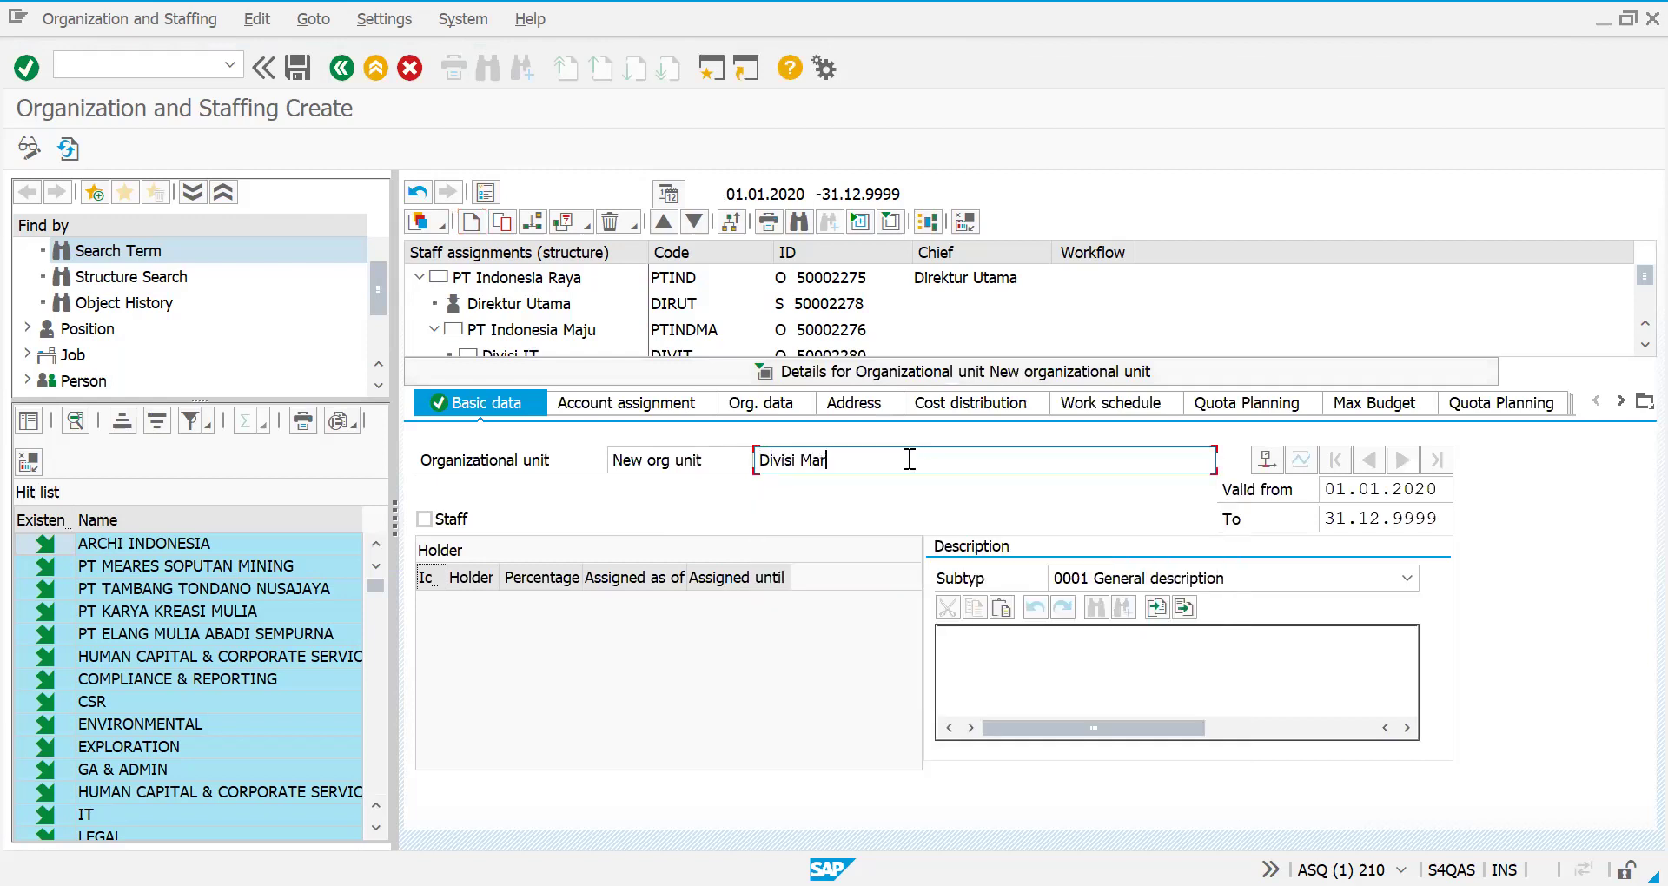
text(keting)
- Set the short code of the Divisi Marketing organizational unit to Div Mark
click(728, 461)
key(BackSpace)
key(BackSpace)
key(BackSpace)
key(BackSpace)
key(BackSpace)
key(BackSpace)
key(BackSpace)
key(BackSpace)
key(BackSpace)
key(BackSpace)
key(BackSpace)
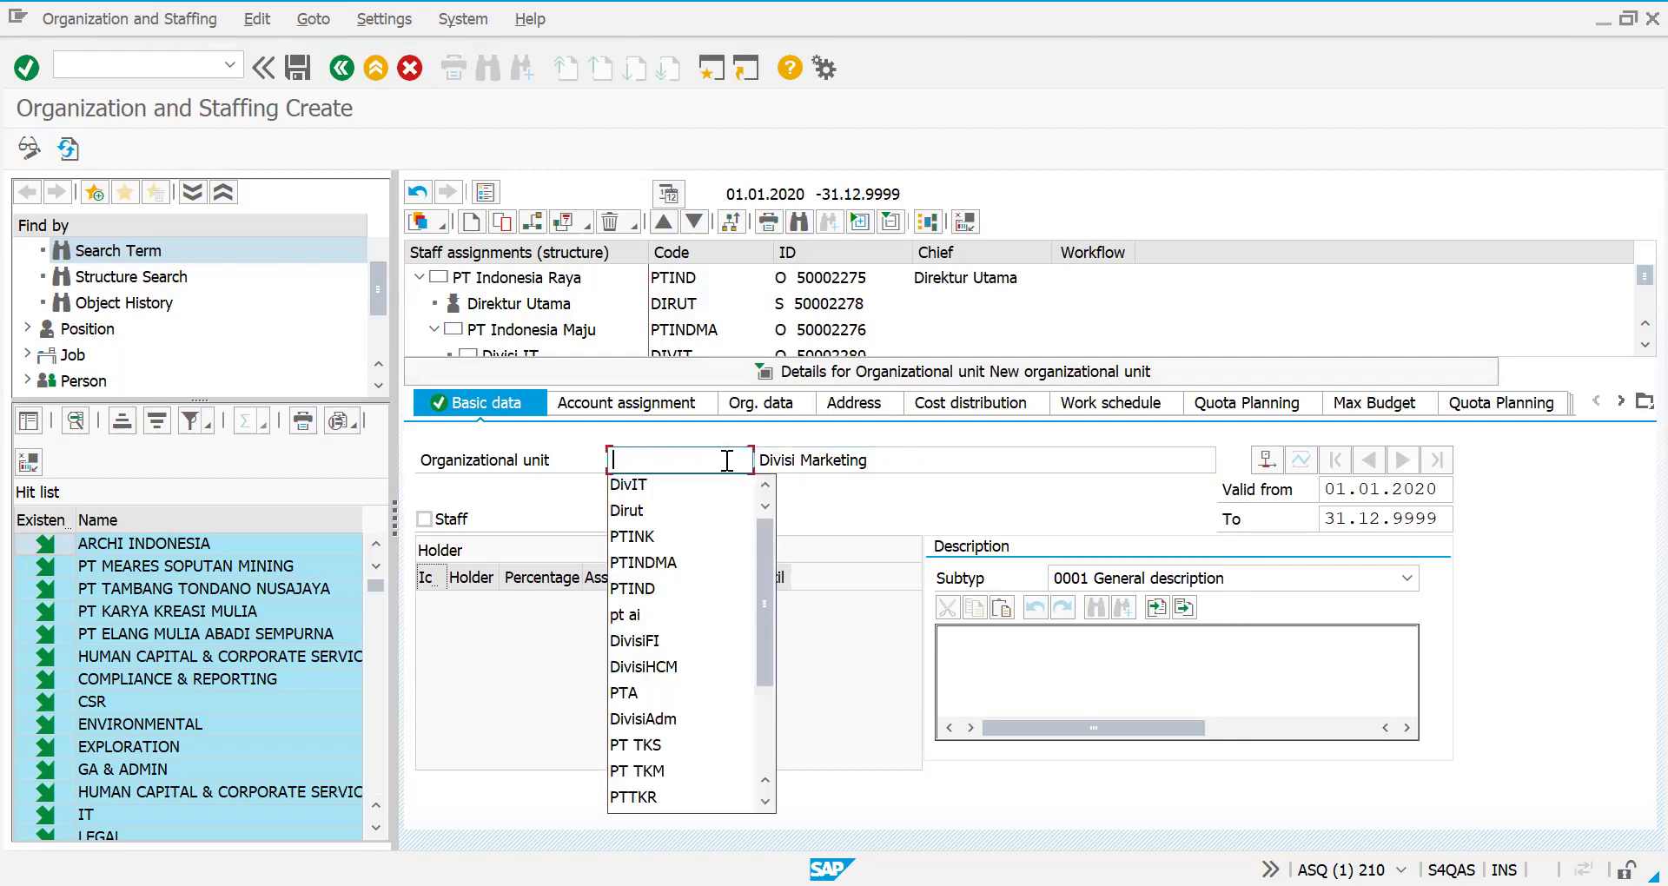
text(Div Mark)
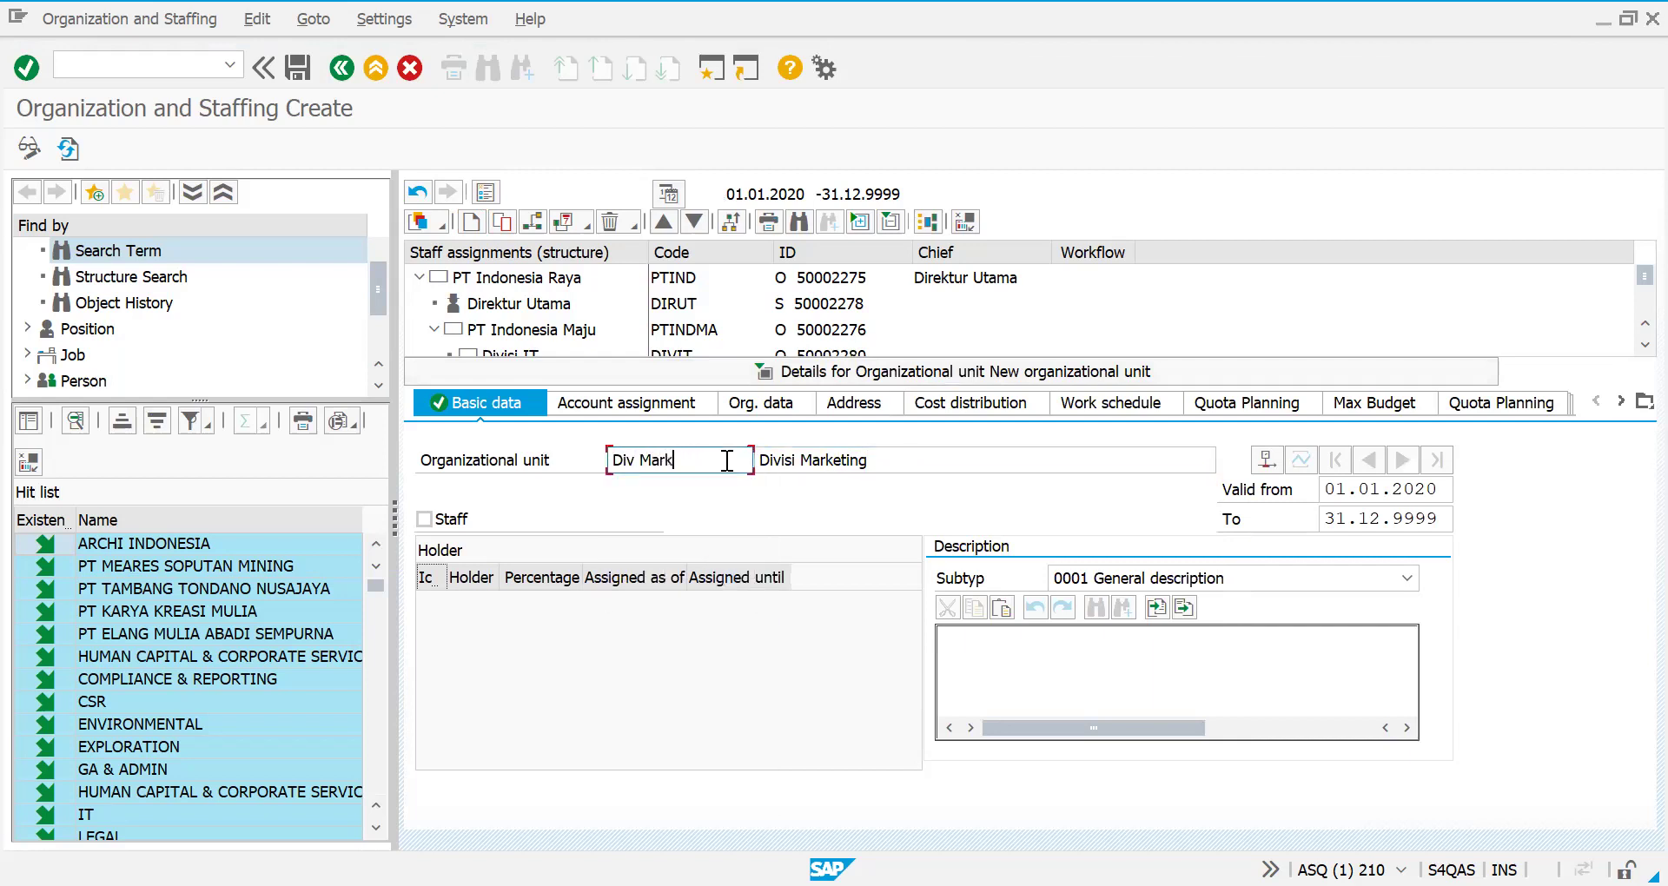
- Flag Divisi Marketing as a staff unit, save it, and close its details
click(424, 519)
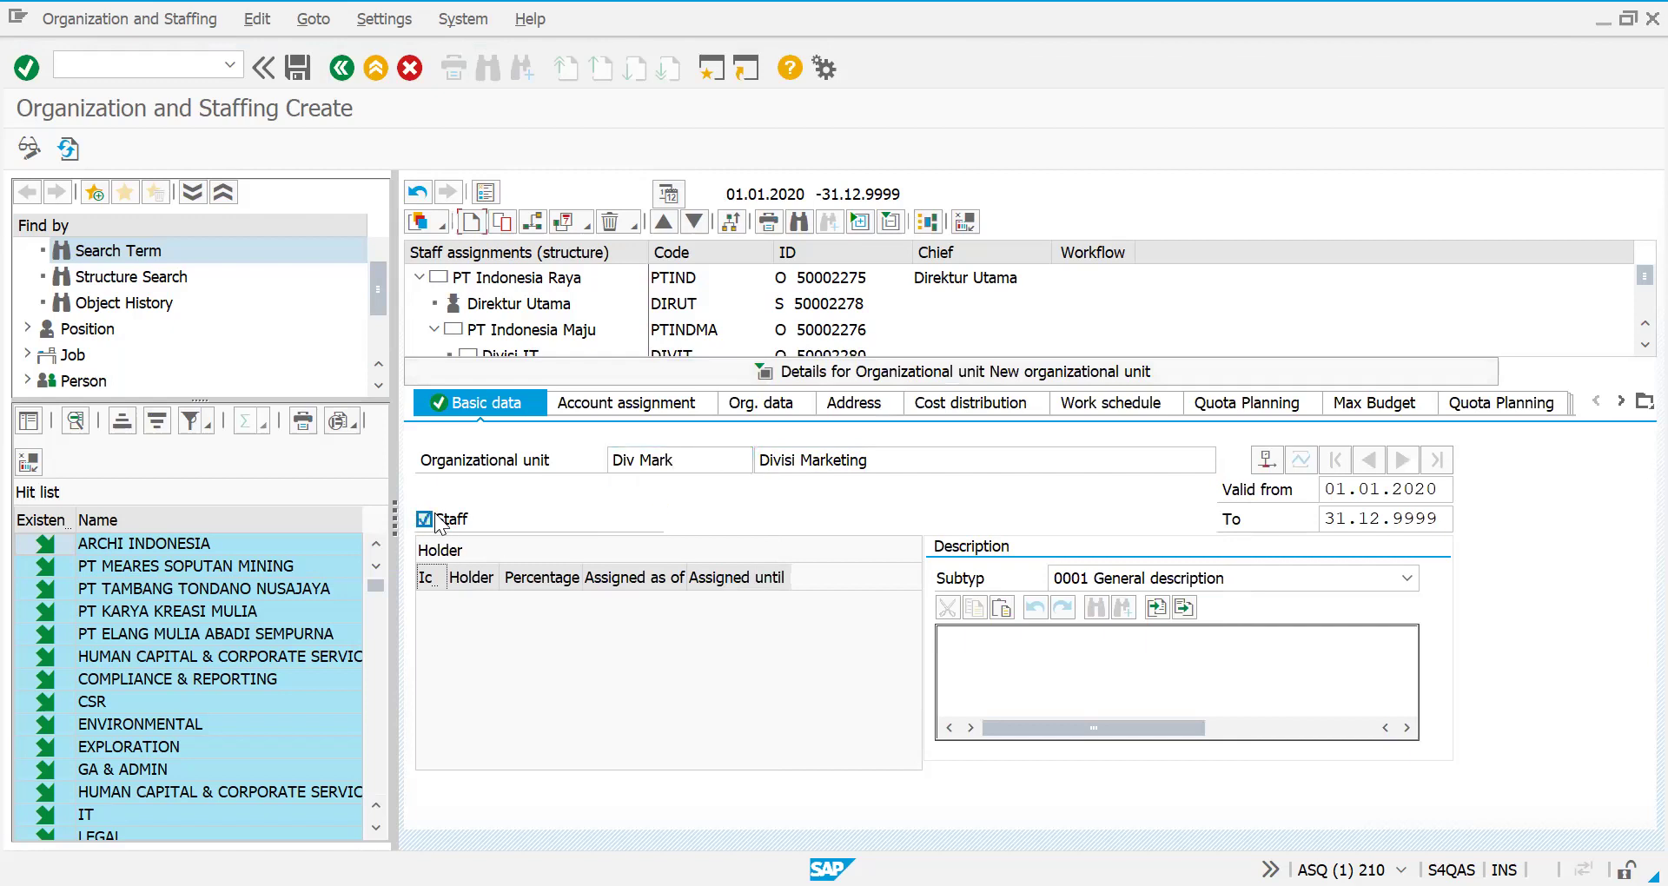
click(297, 70)
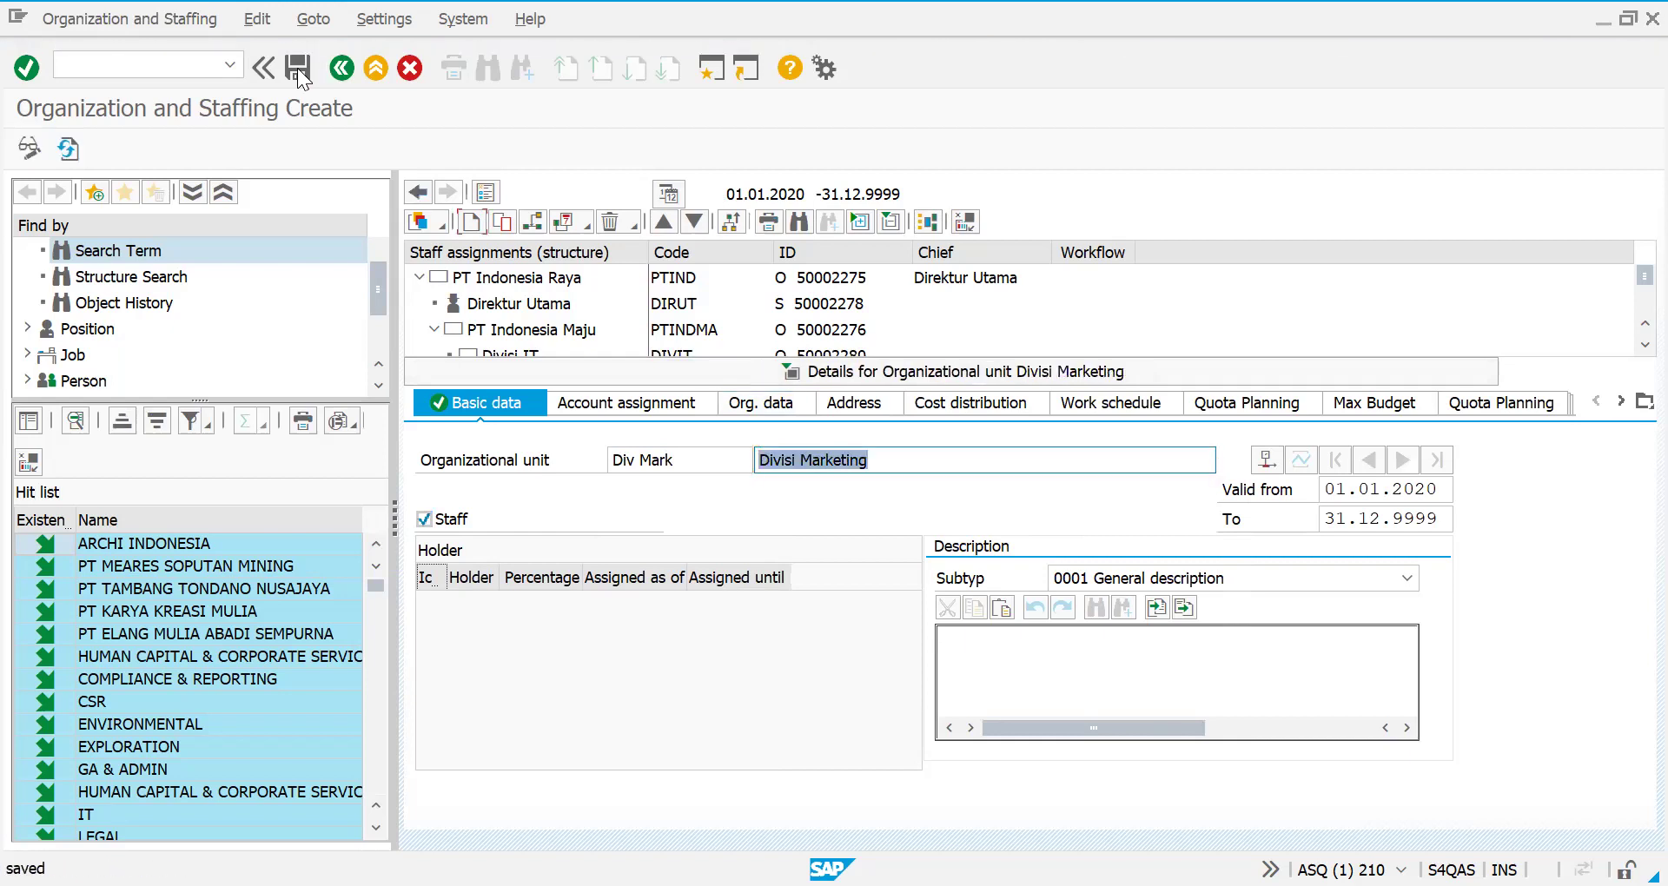
click(925, 371)
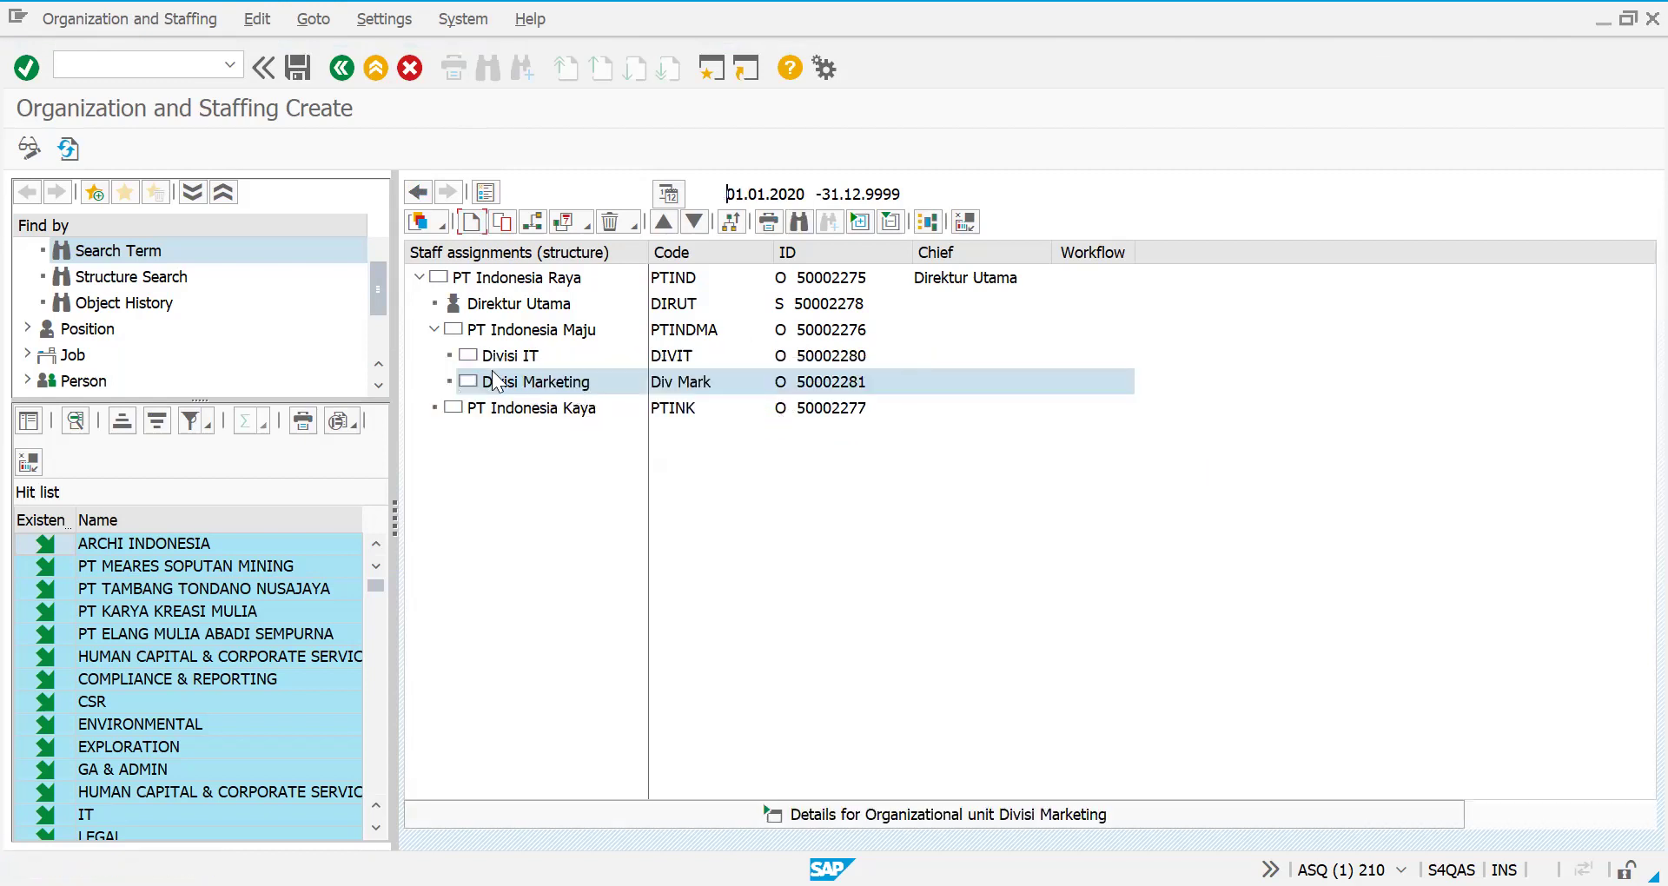
- Create a position under Divisi IT with the "Incorporates" relationship
click(467, 358)
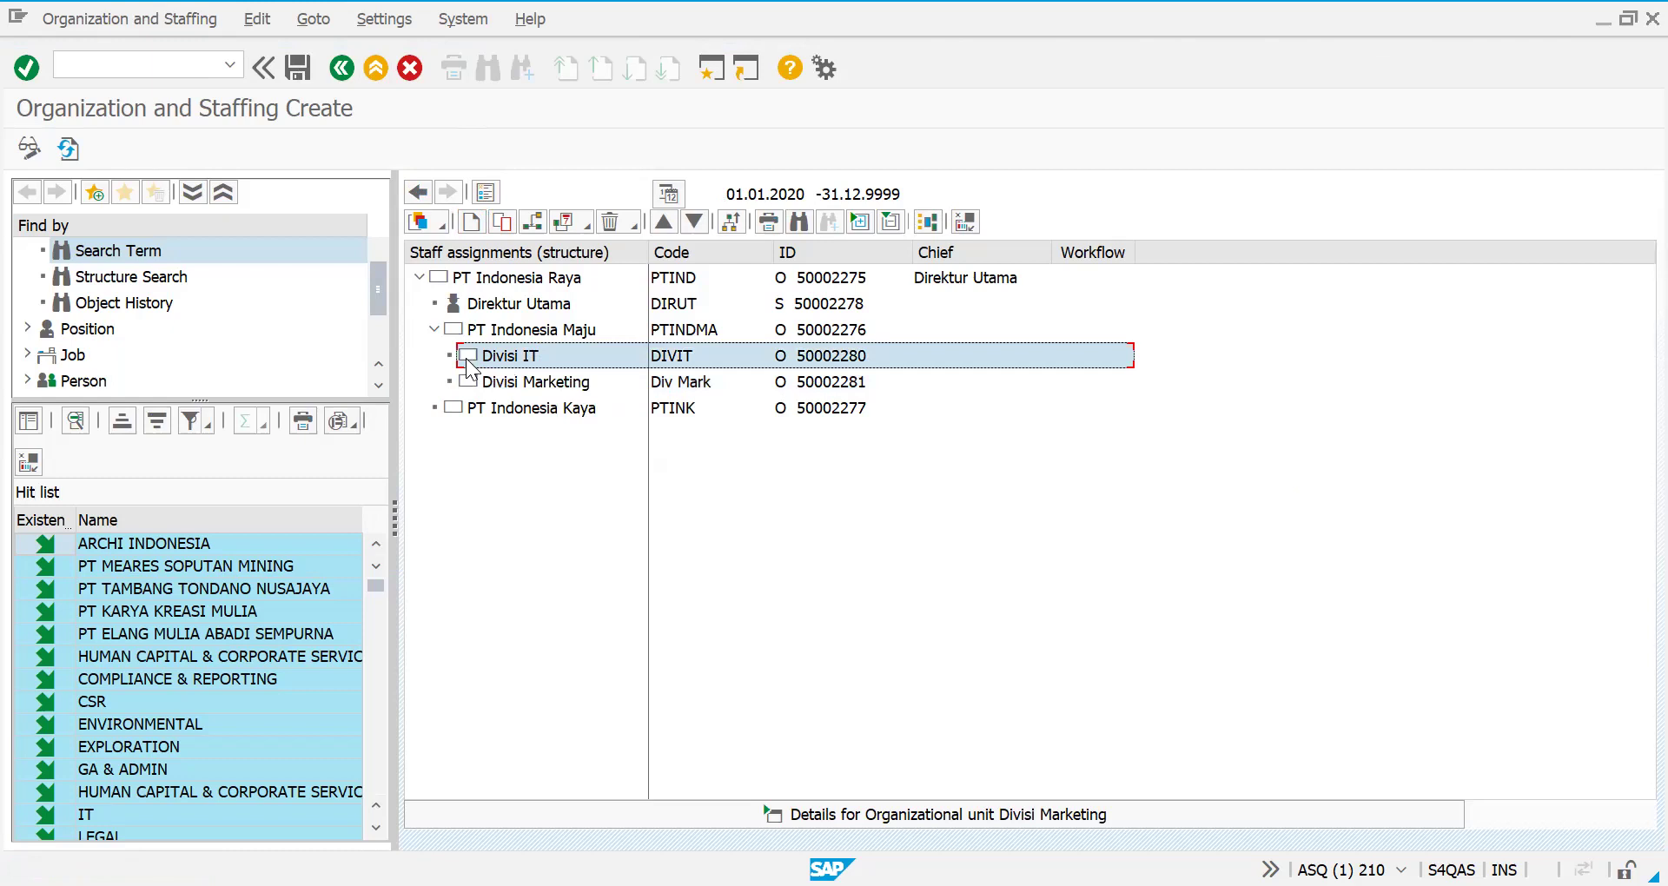
click(471, 229)
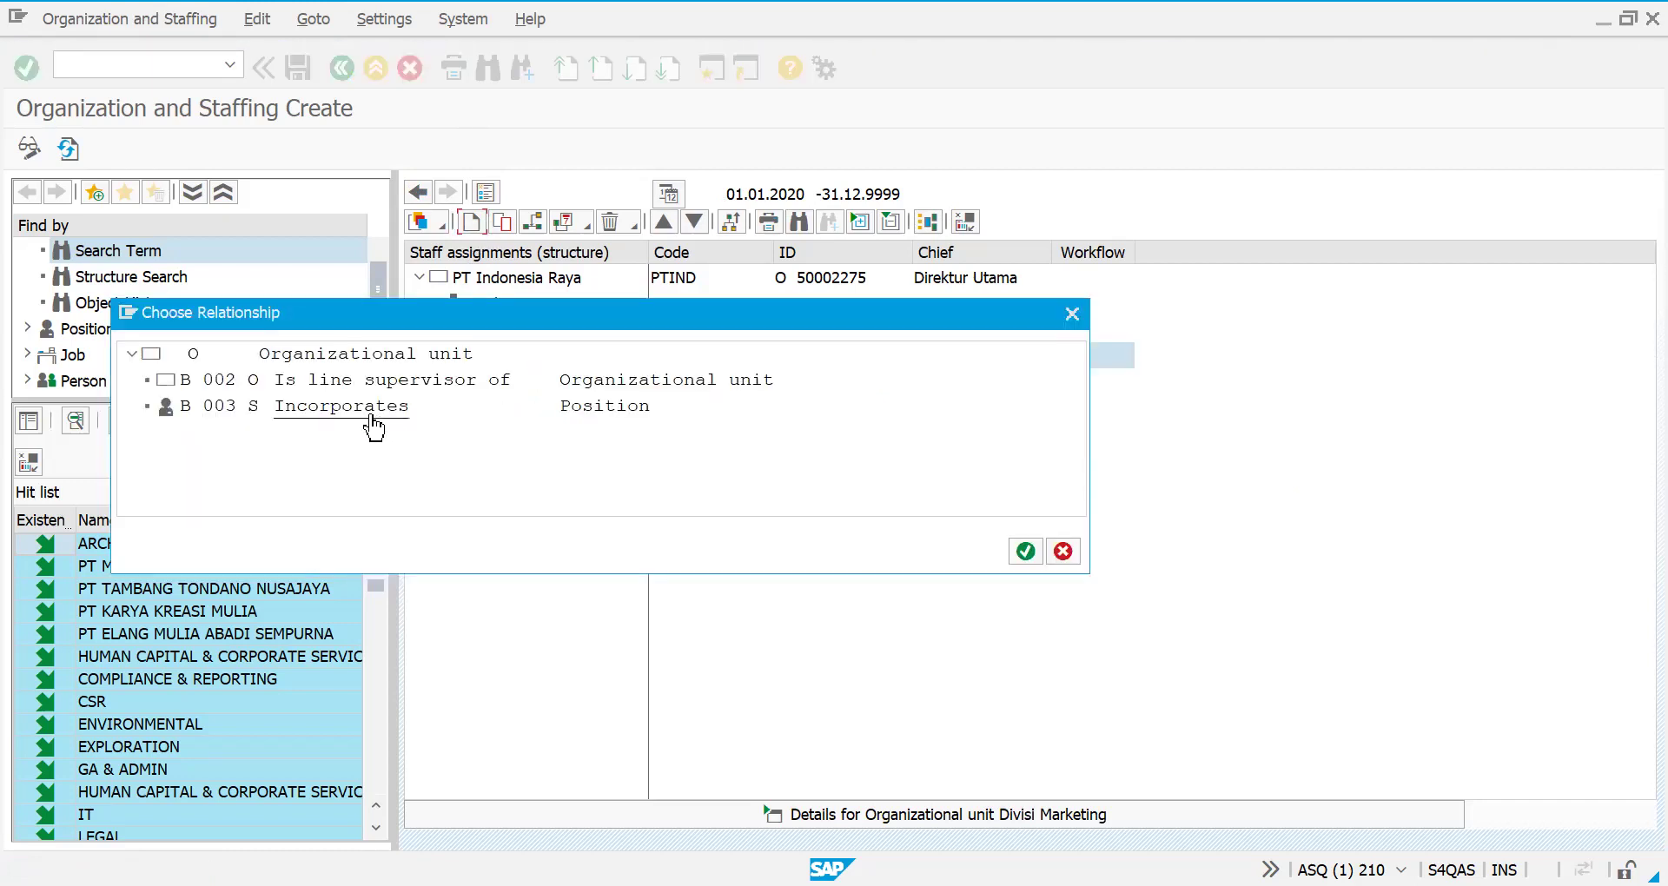
click(380, 419)
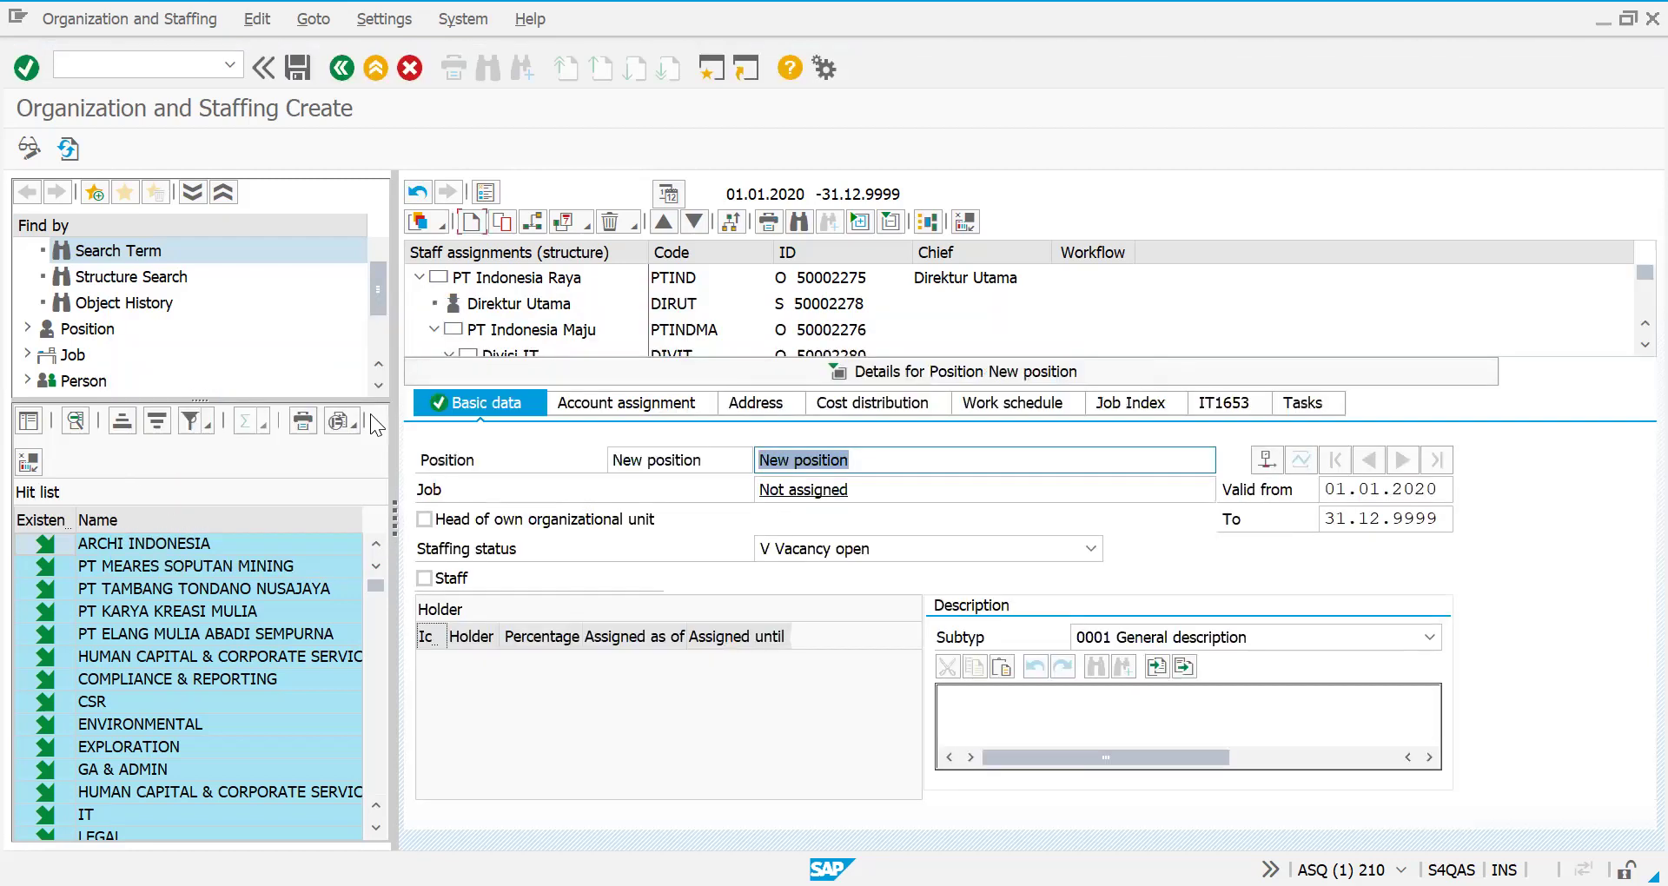
- Clear the default short code of the new position under Divisi IT
click(736, 466)
key(BackSpace)
key(BackSpace)
key(BackSpace)
key(BackSpace)
key(BackSpace)
key(BackSpace)
key(BackSpace)
key(BackSpace)
key(BackSpace)
key(BackSpace)
key(BackSpace)
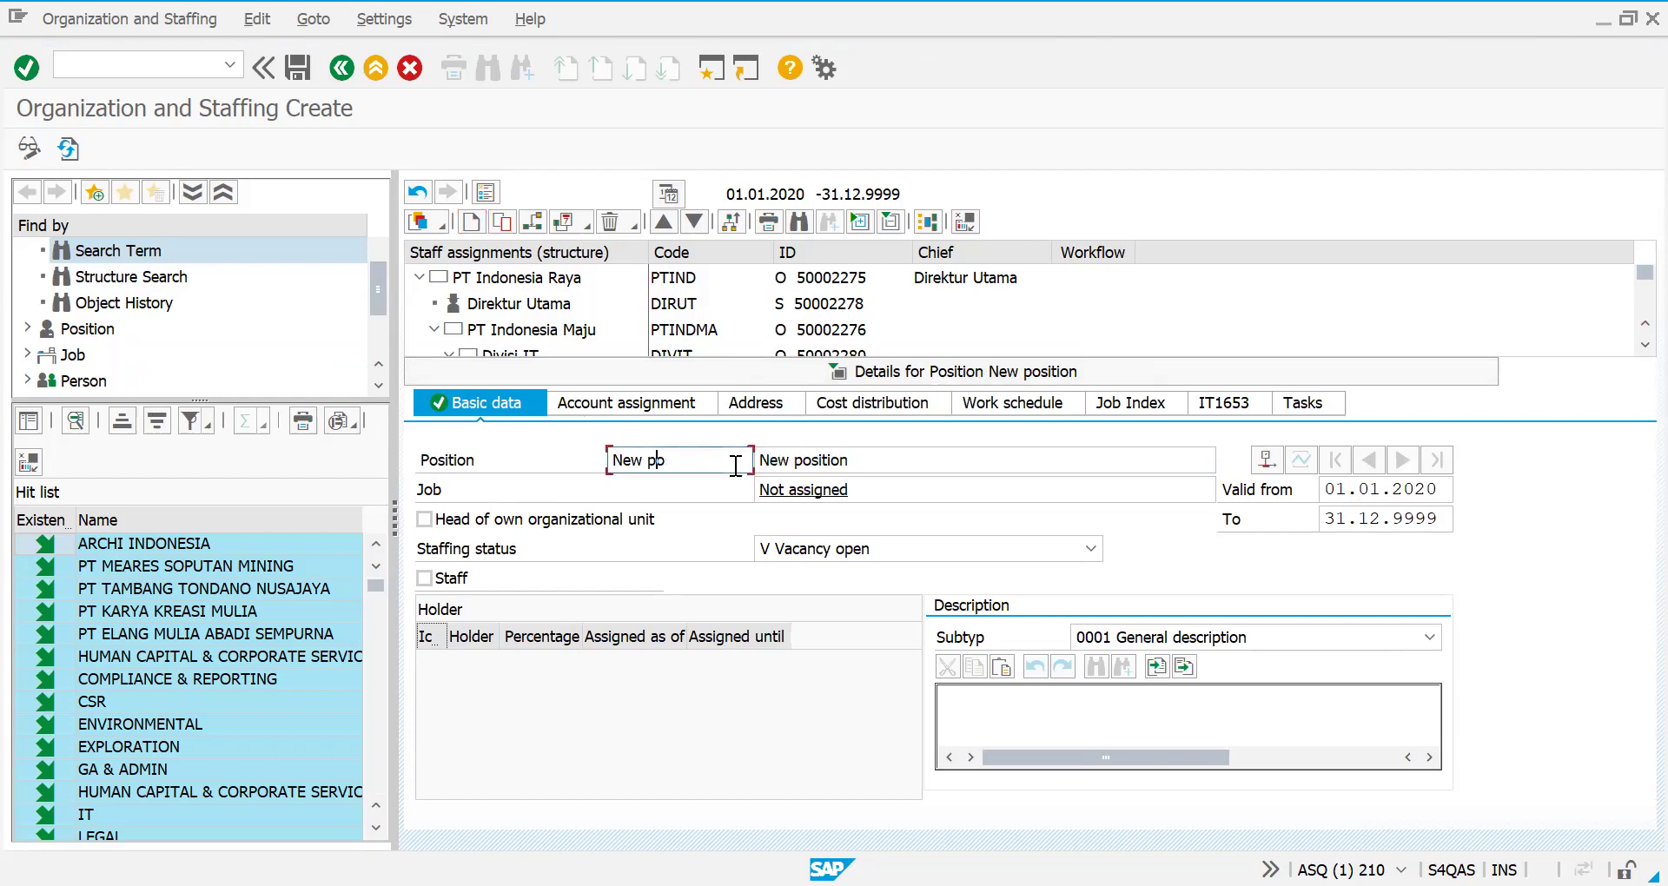
text(Staff)
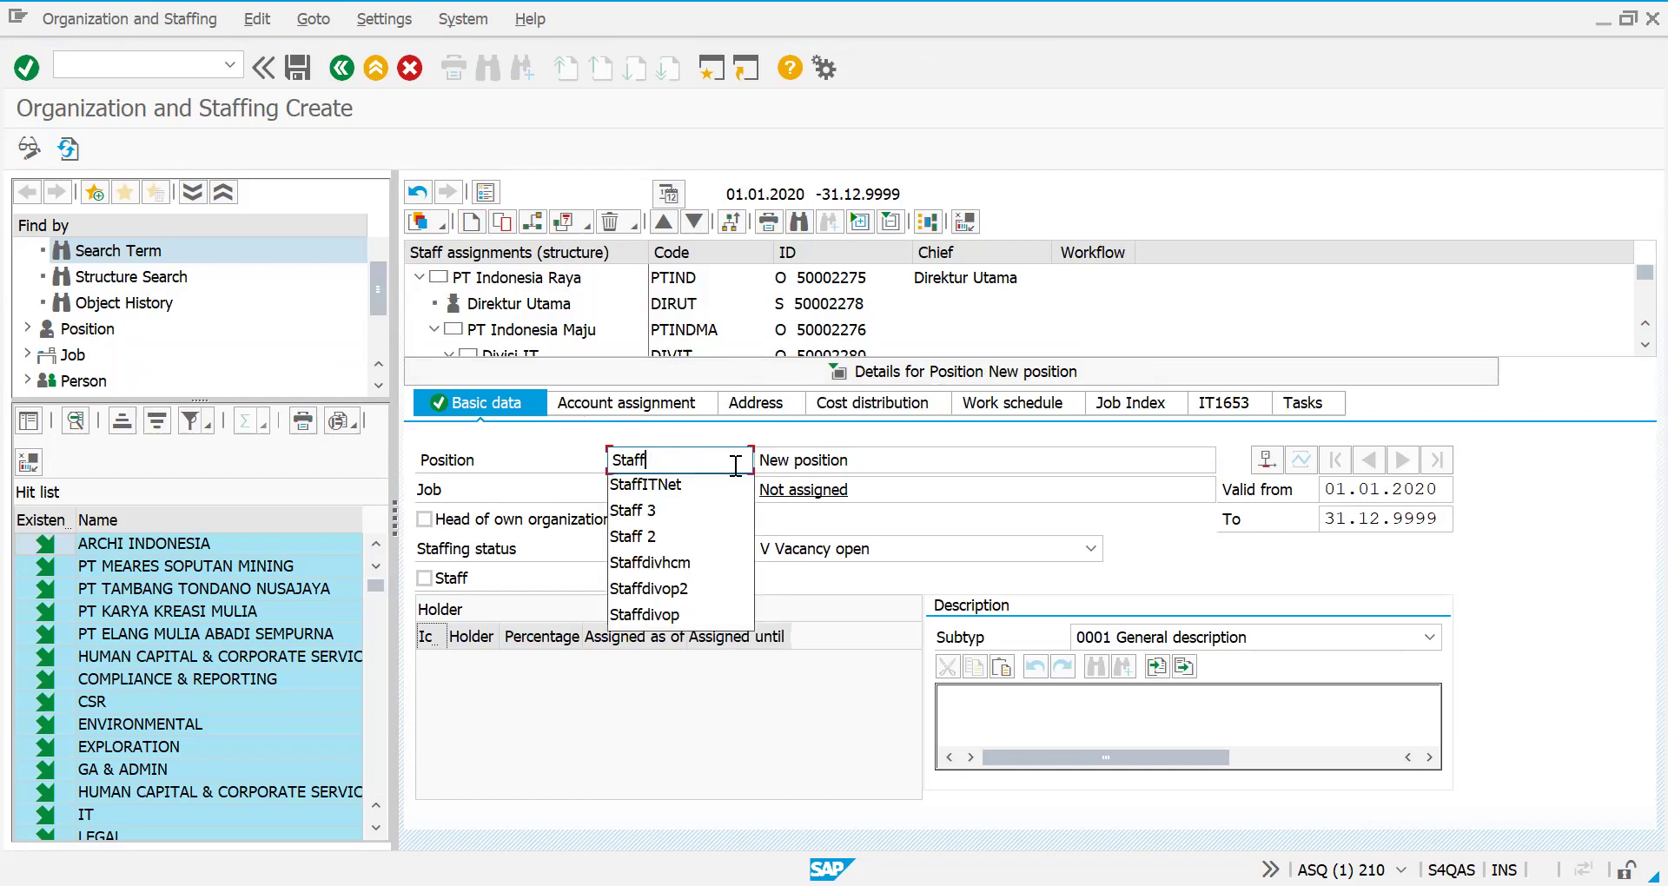
text( I)
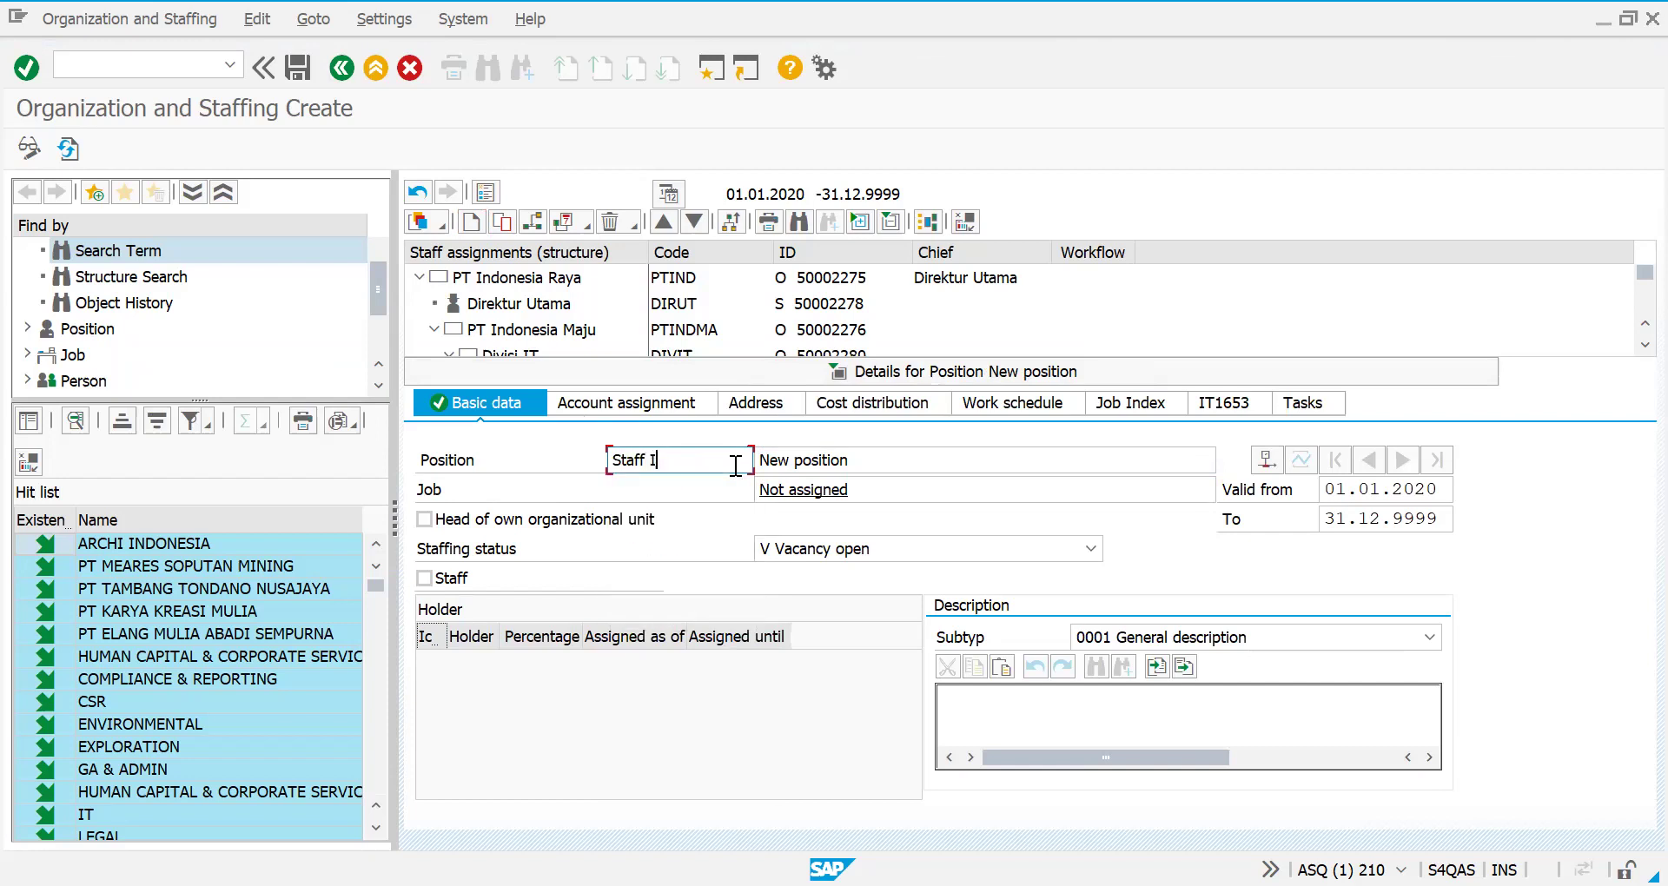
key(BackSpace)
key(BackSpace)
key(BackSpace)
key(BackSpace)
key(BackSpace)
key(BackSpace)
key(BackSpace)
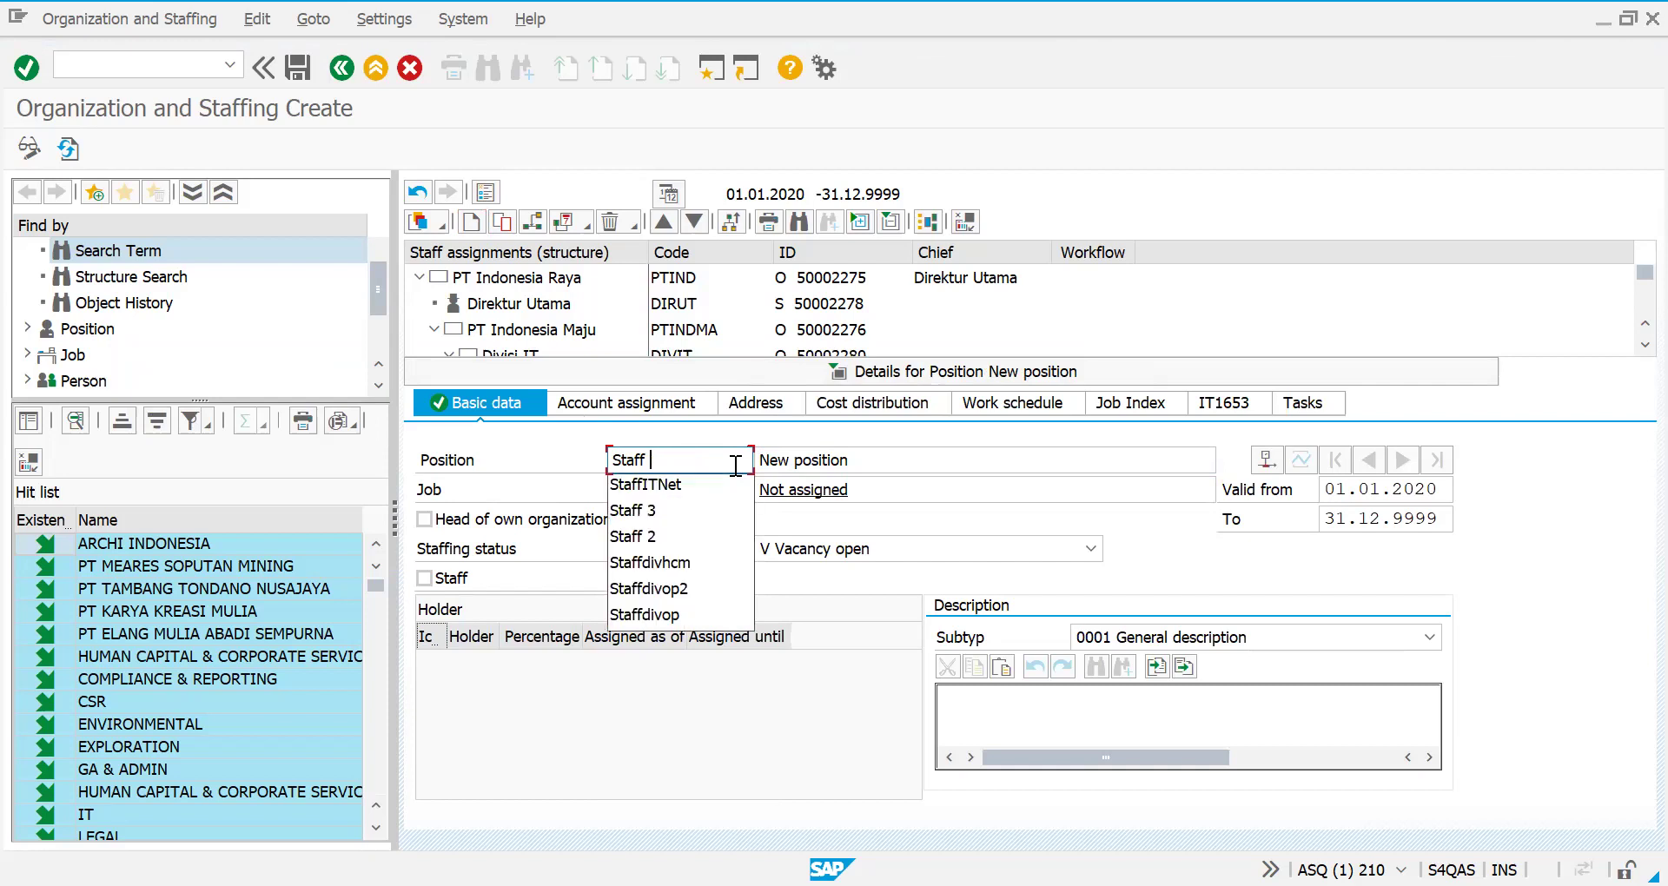
- Enter Ketuadepart as the short code of the new position under Divisi IT
text(Ke)
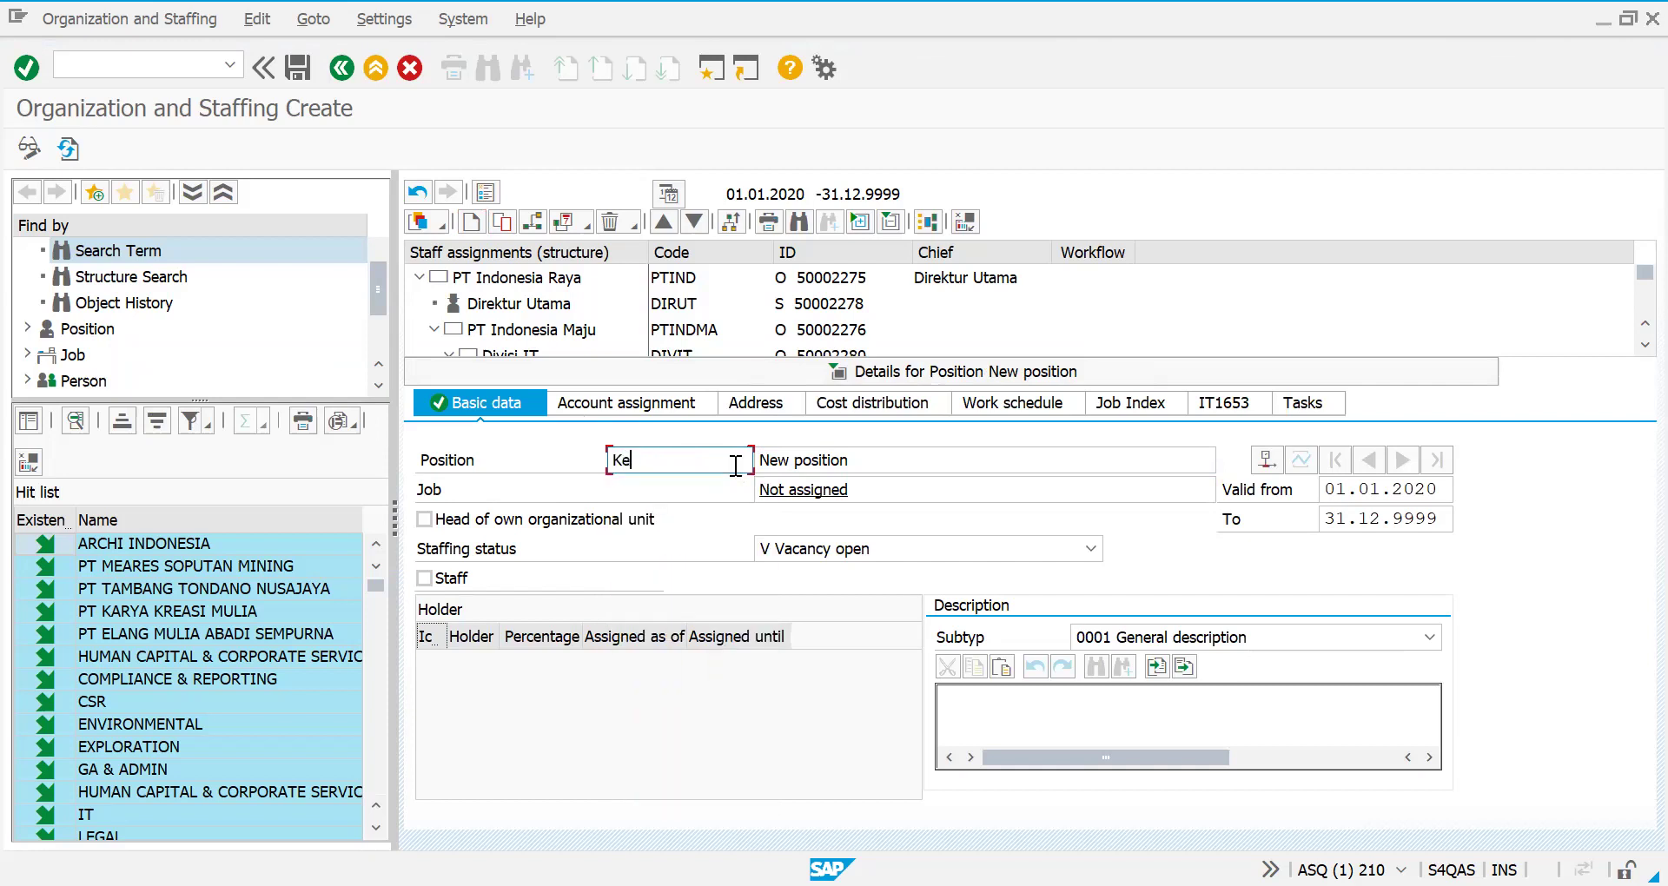
text(tuadepart)
- Name the new position under Divisi IT Ketua Departement IT
click(868, 464)
key(BackSpace)
key(BackSpace)
key(BackSpace)
key(BackSpace)
key(BackSpace)
key(BackSpace)
key(BackSpace)
key(BackSpace)
key(BackSpace)
key(BackSpace)
key(BackSpace)
key(BackSpace)
text(Ketua De)
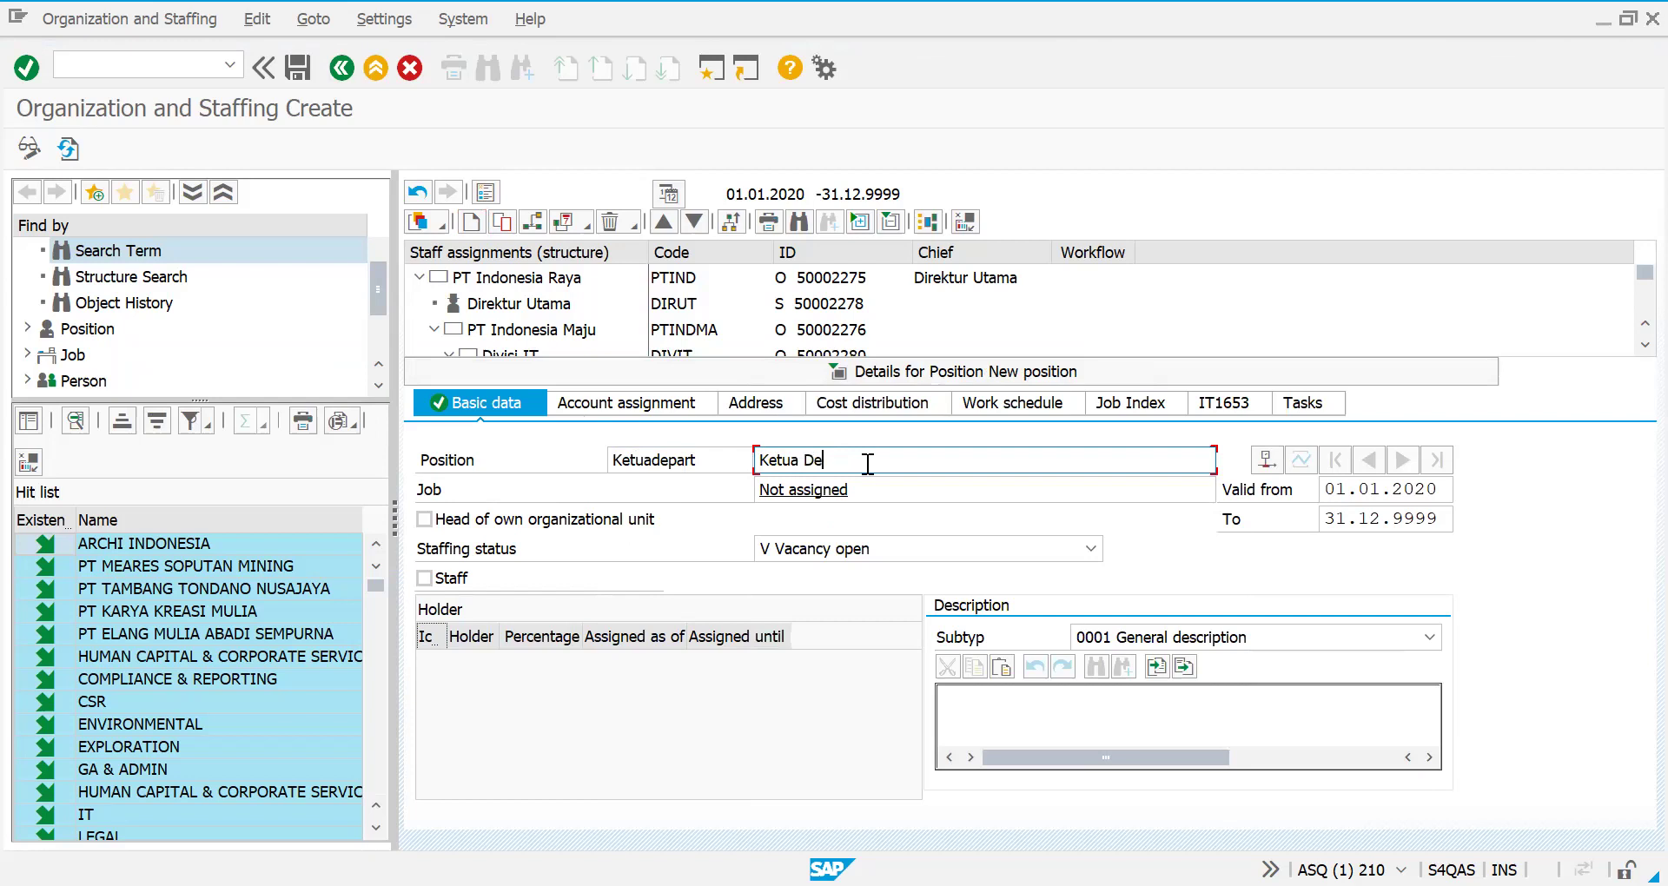
text(partement IT)
- Change the short code of the Ketua Departement IT position to KetuadepIT
click(701, 468)
key(BackSpace)
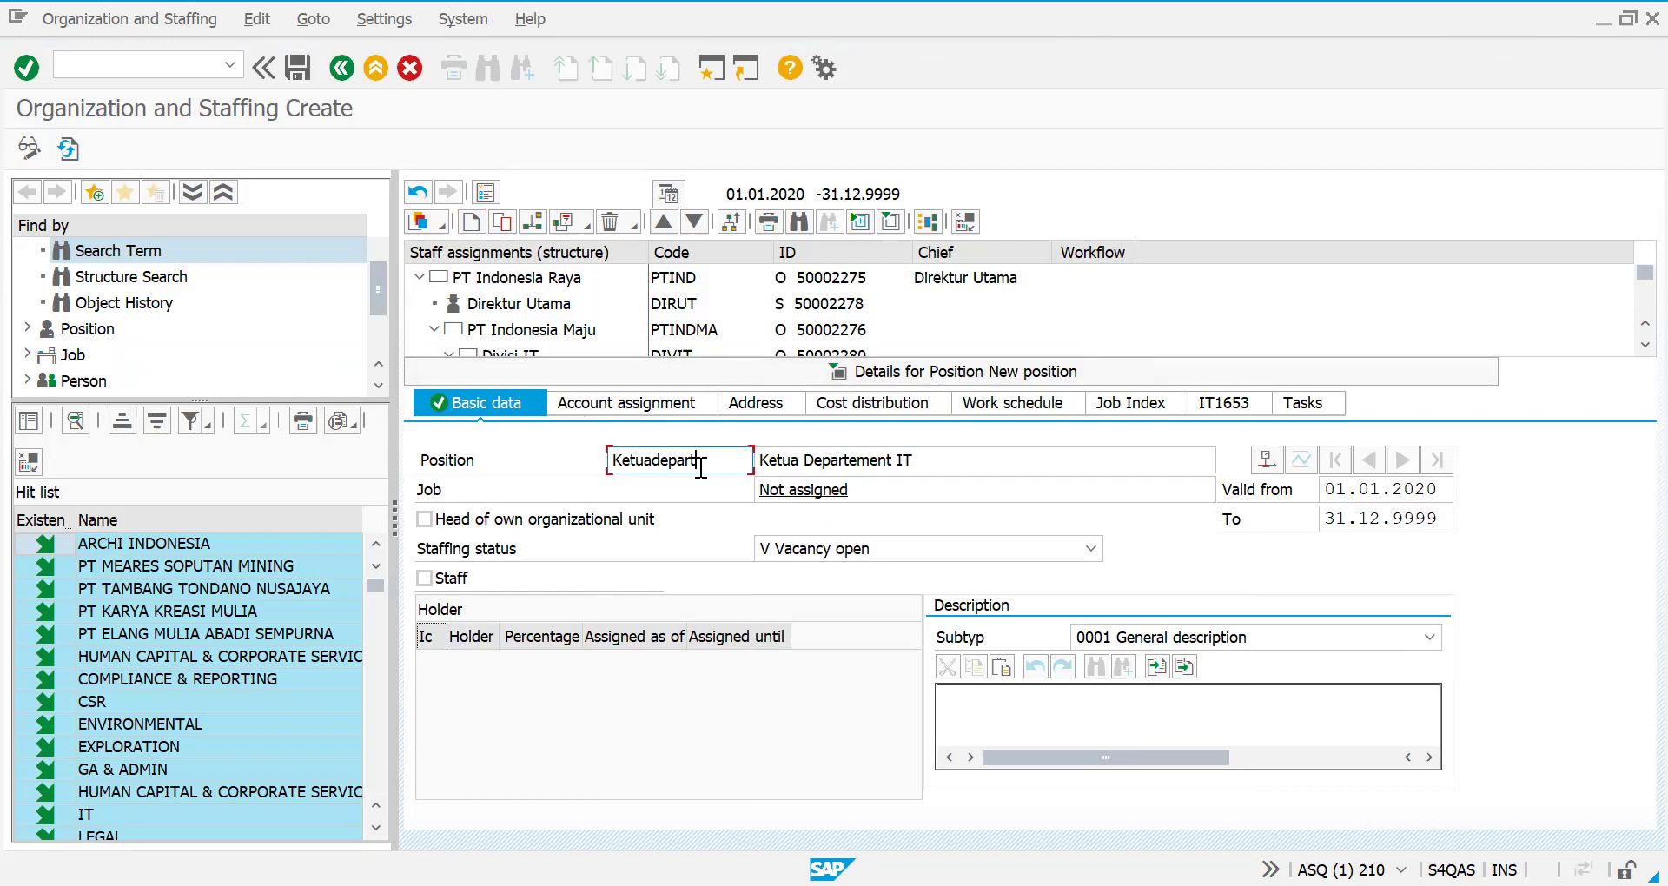
key(BackSpace)
text(IT)
- Make Ketua Departement IT the head of its own organizational unit, save the position, and close its details
click(424, 520)
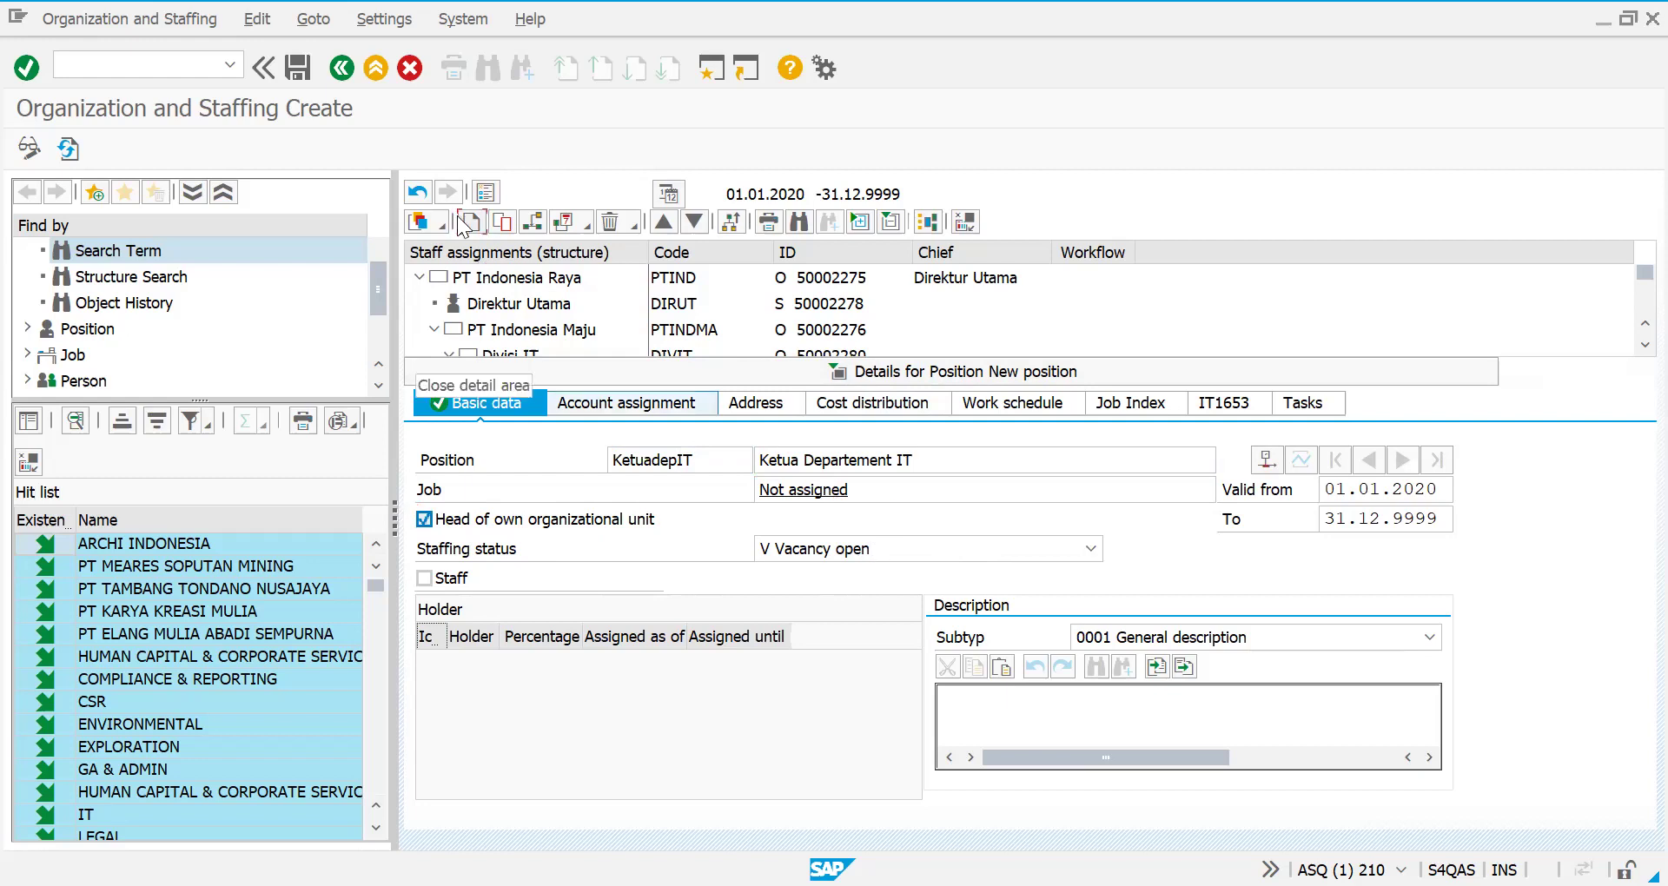
click(296, 73)
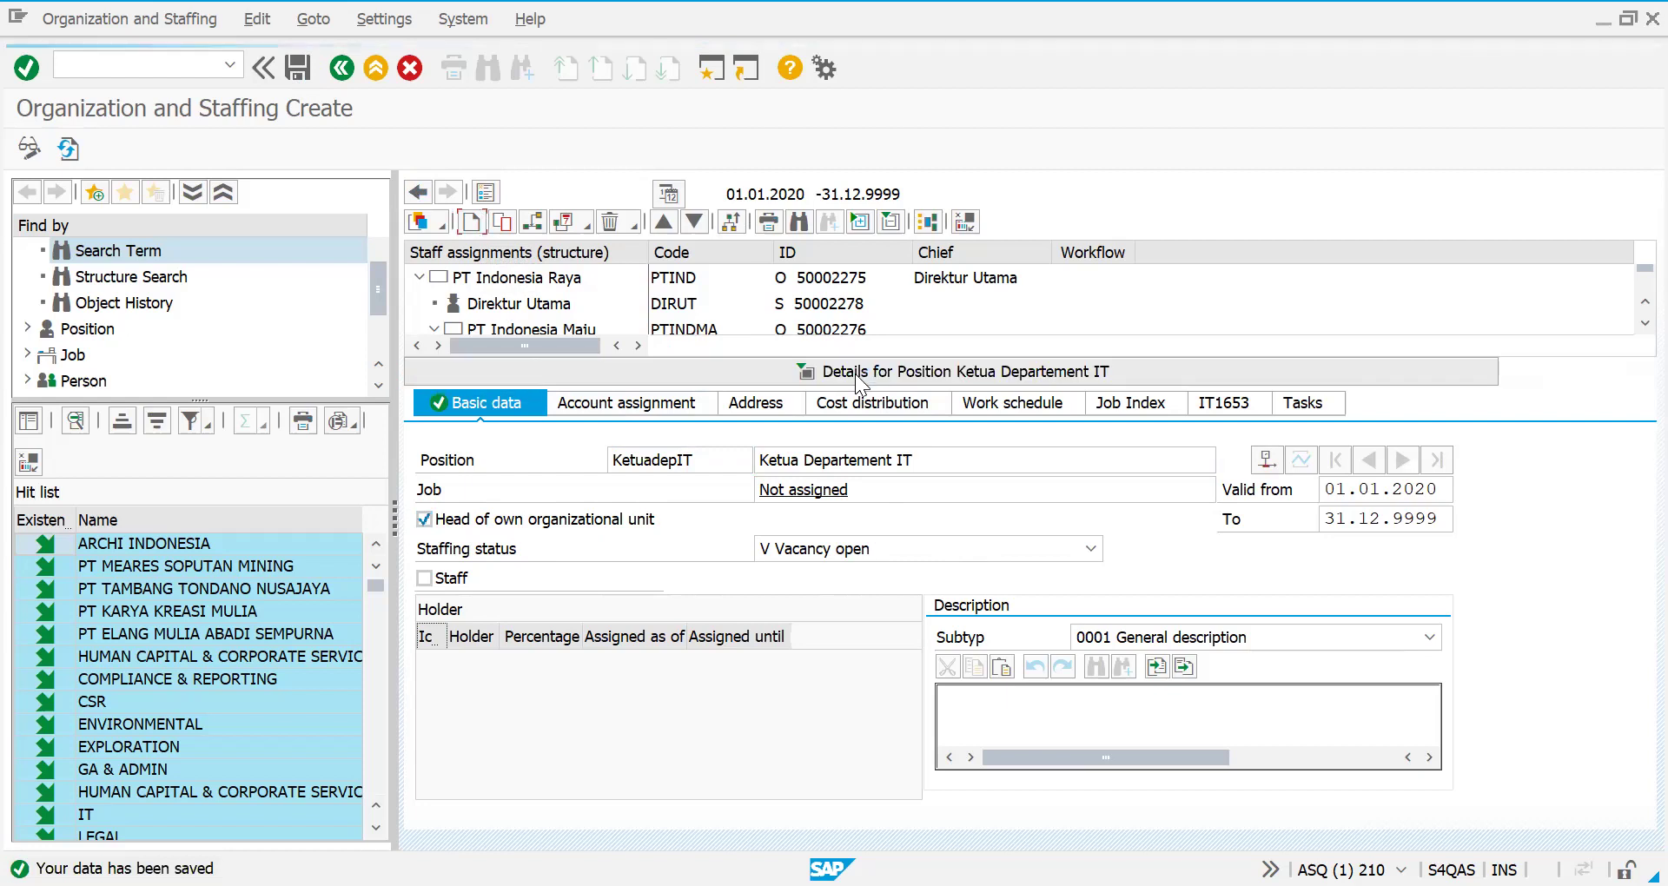
click(807, 373)
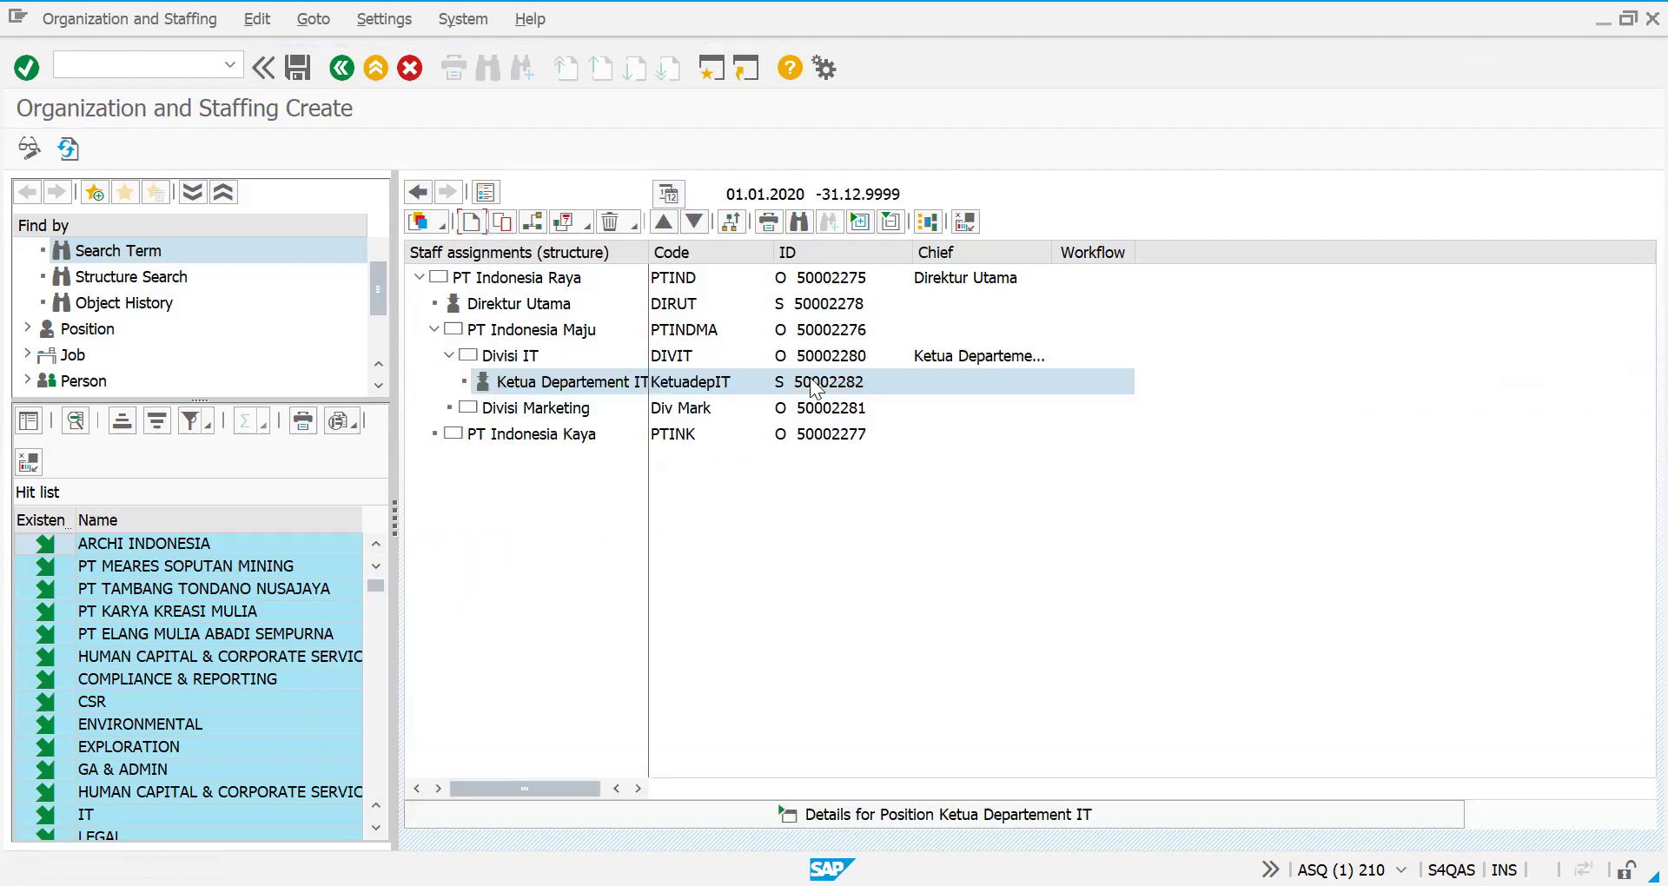
- Create another position under Divisi IT with the "Incorporates" relationship
click(491, 358)
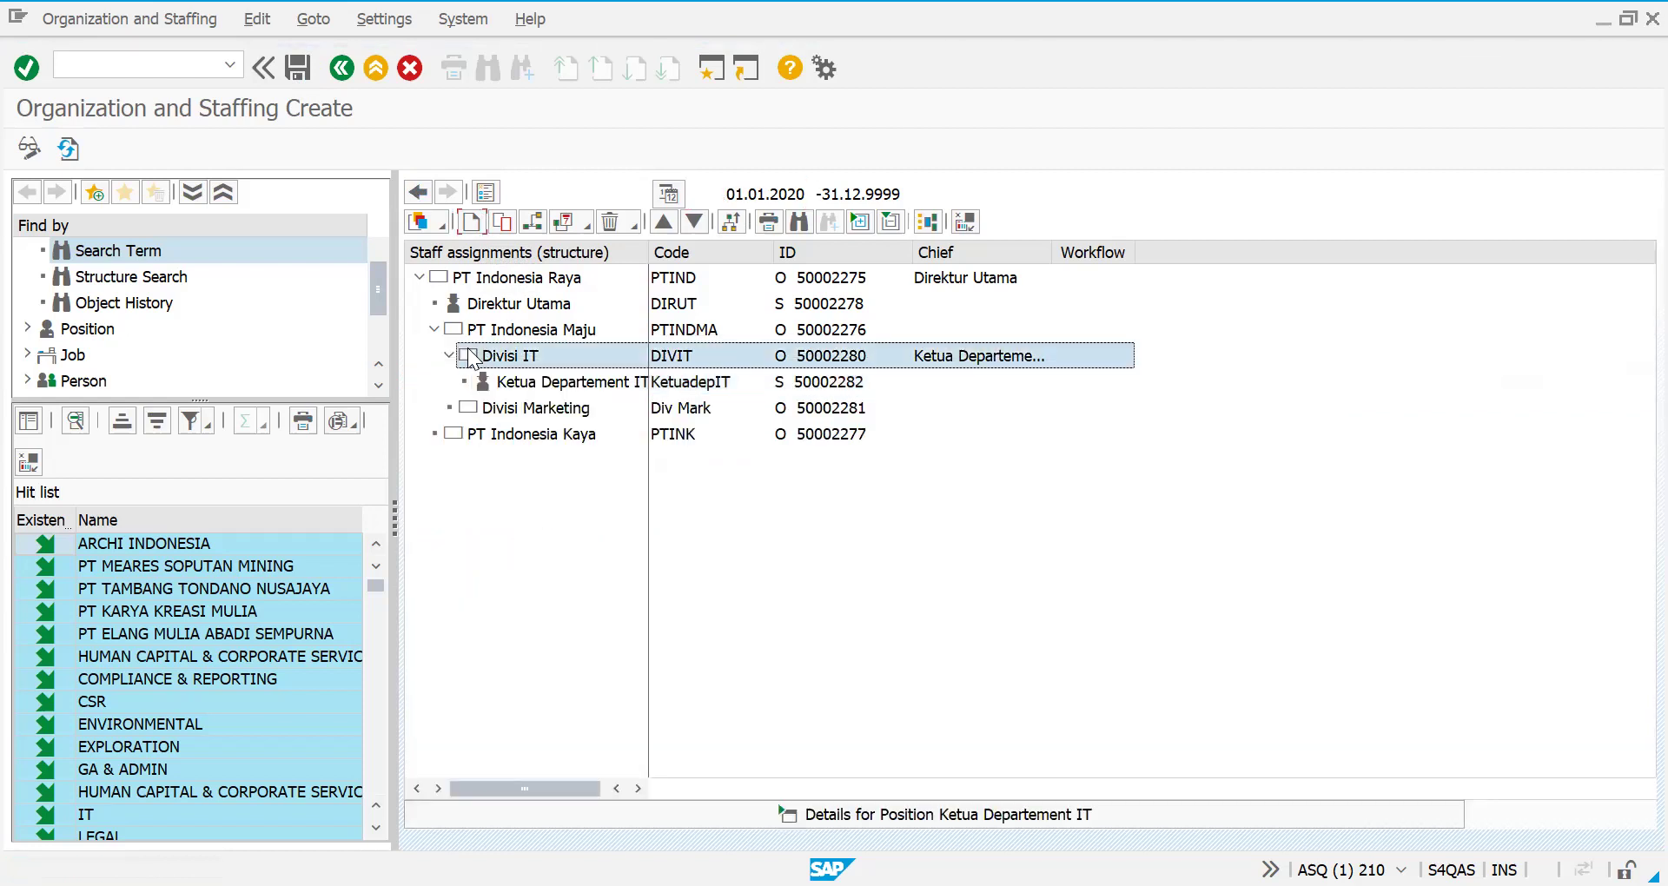
click(471, 222)
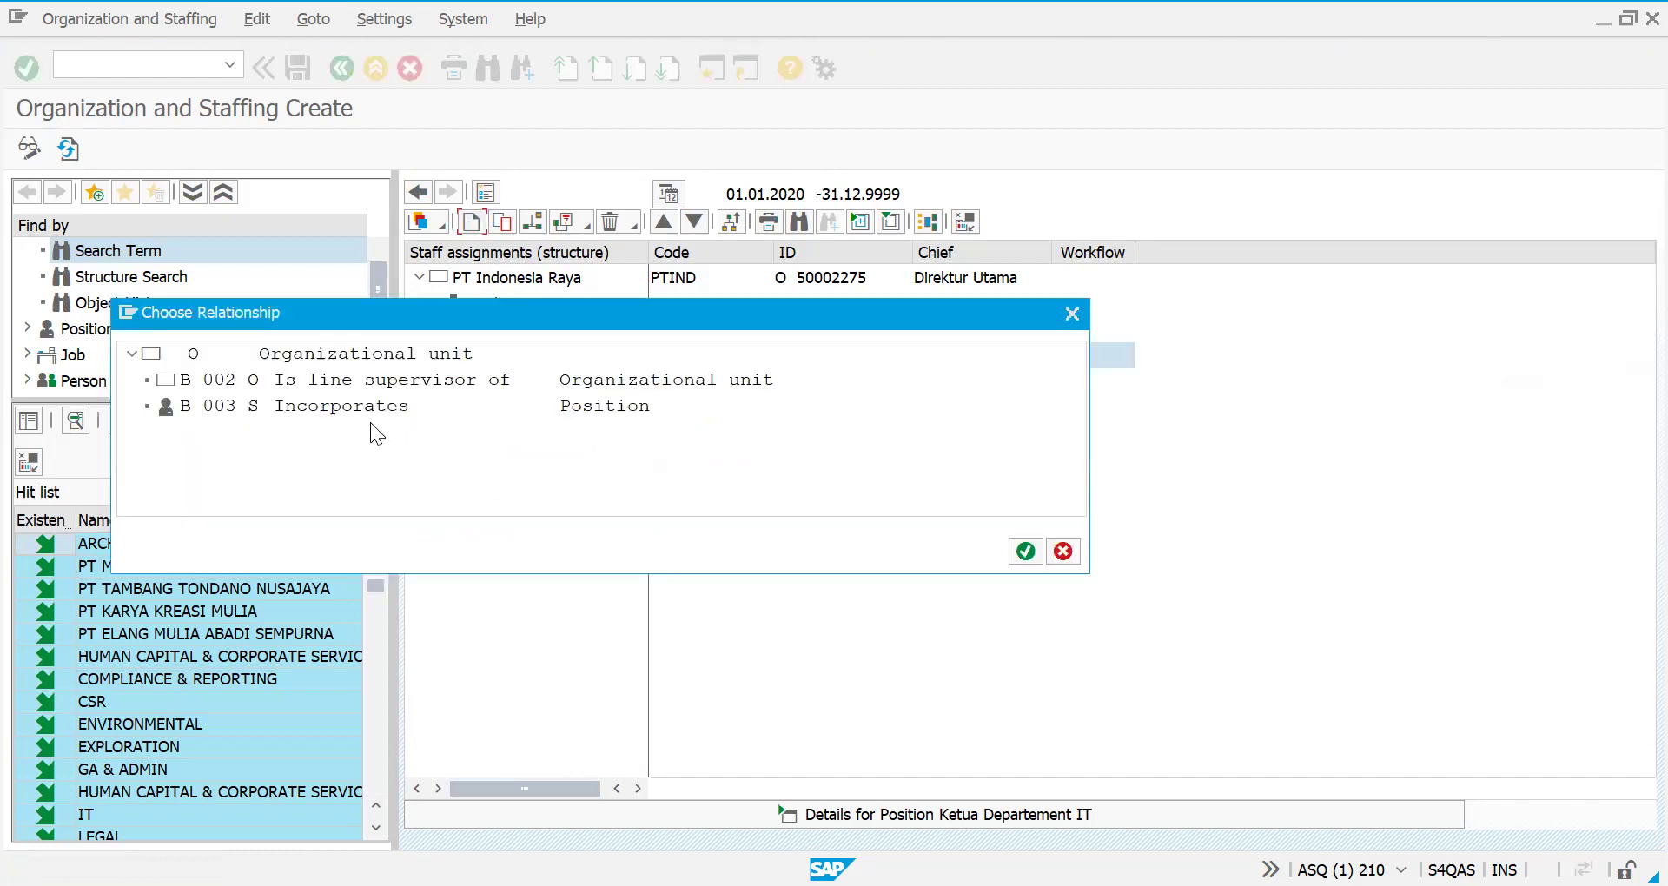
click(352, 409)
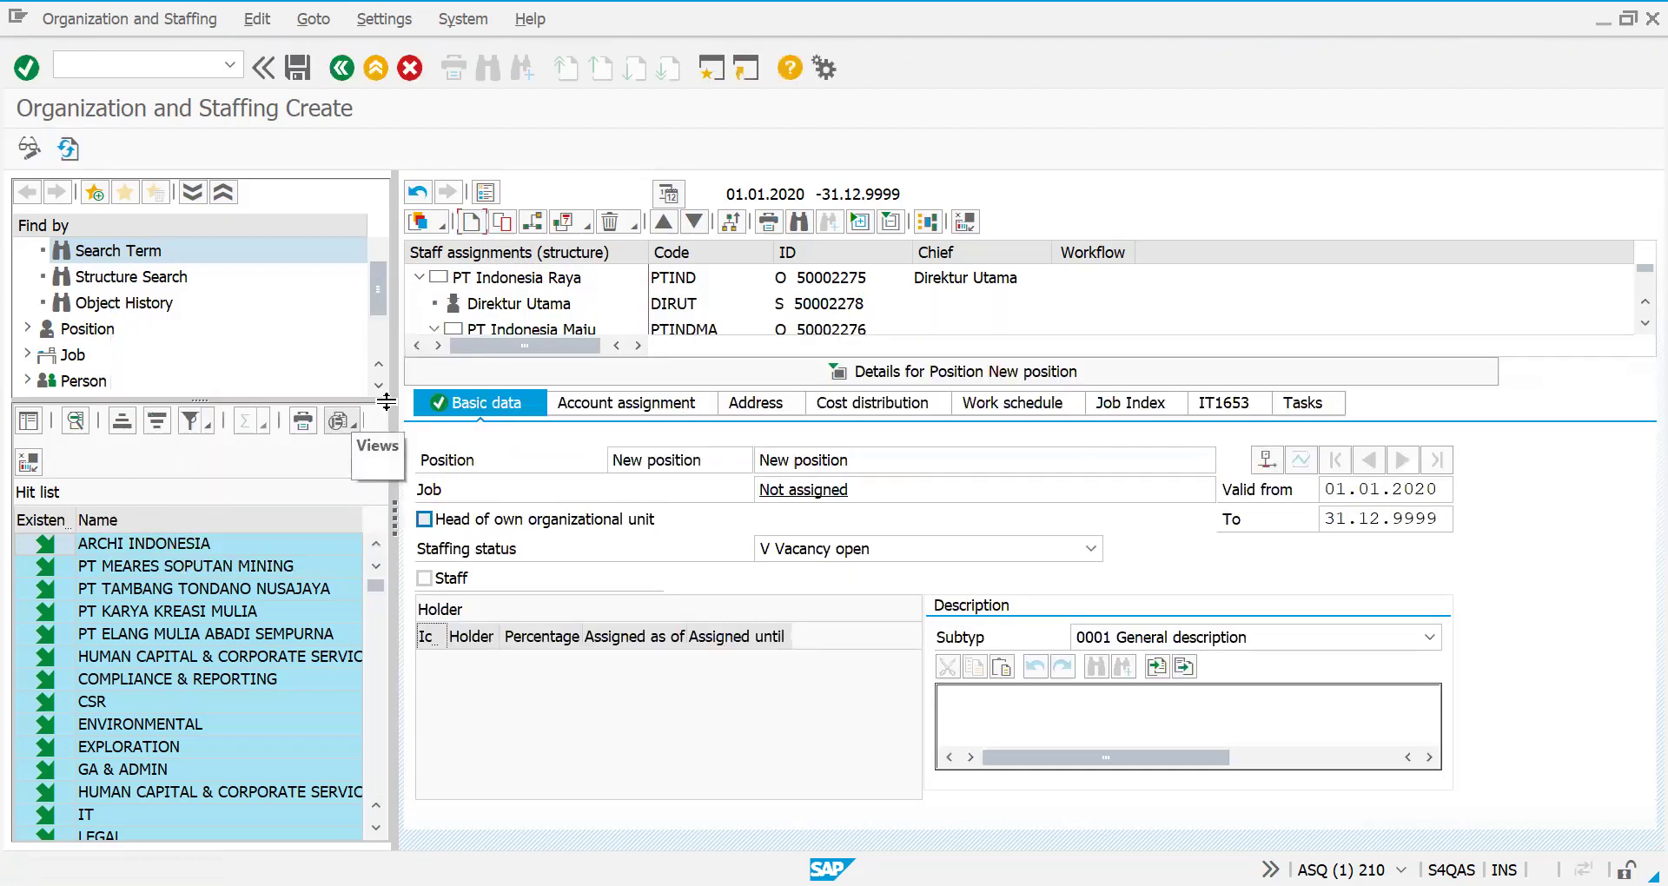
- Set the short code of the second new position under Divisi IT to StaffIT
click(735, 470)
key(BackSpace)
key(BackSpace)
key(BackSpace)
key(BackSpace)
key(BackSpace)
key(BackSpace)
key(BackSpace)
key(BackSpace)
key(BackSpace)
key(BackSpace)
key(BackSpace)
key(BackSpace)
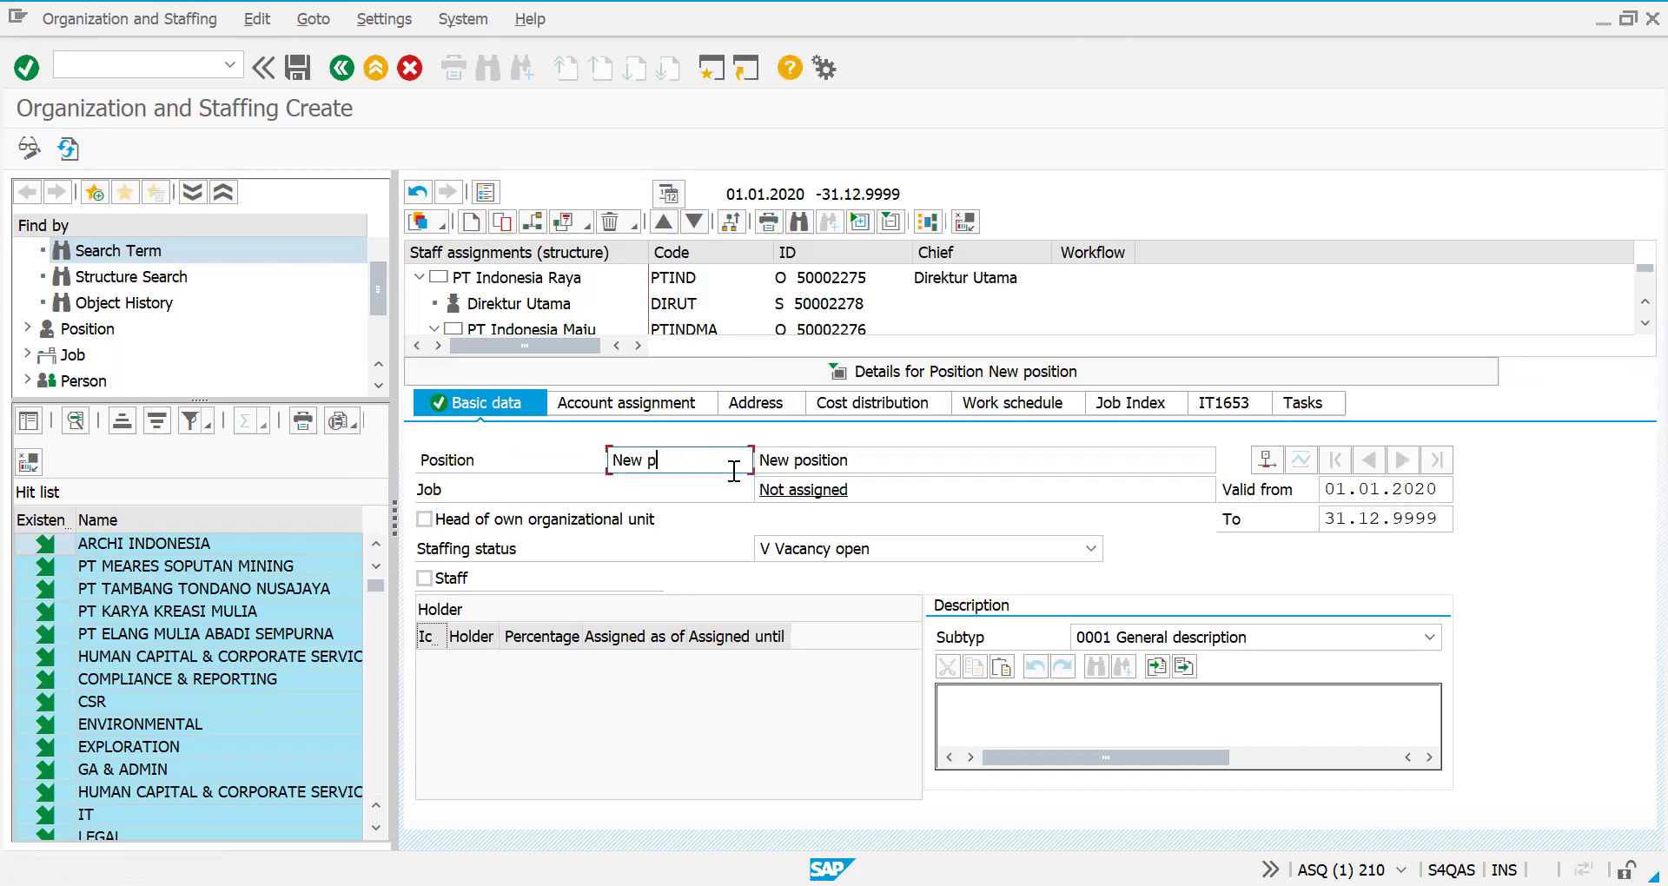
text(StaffIT)
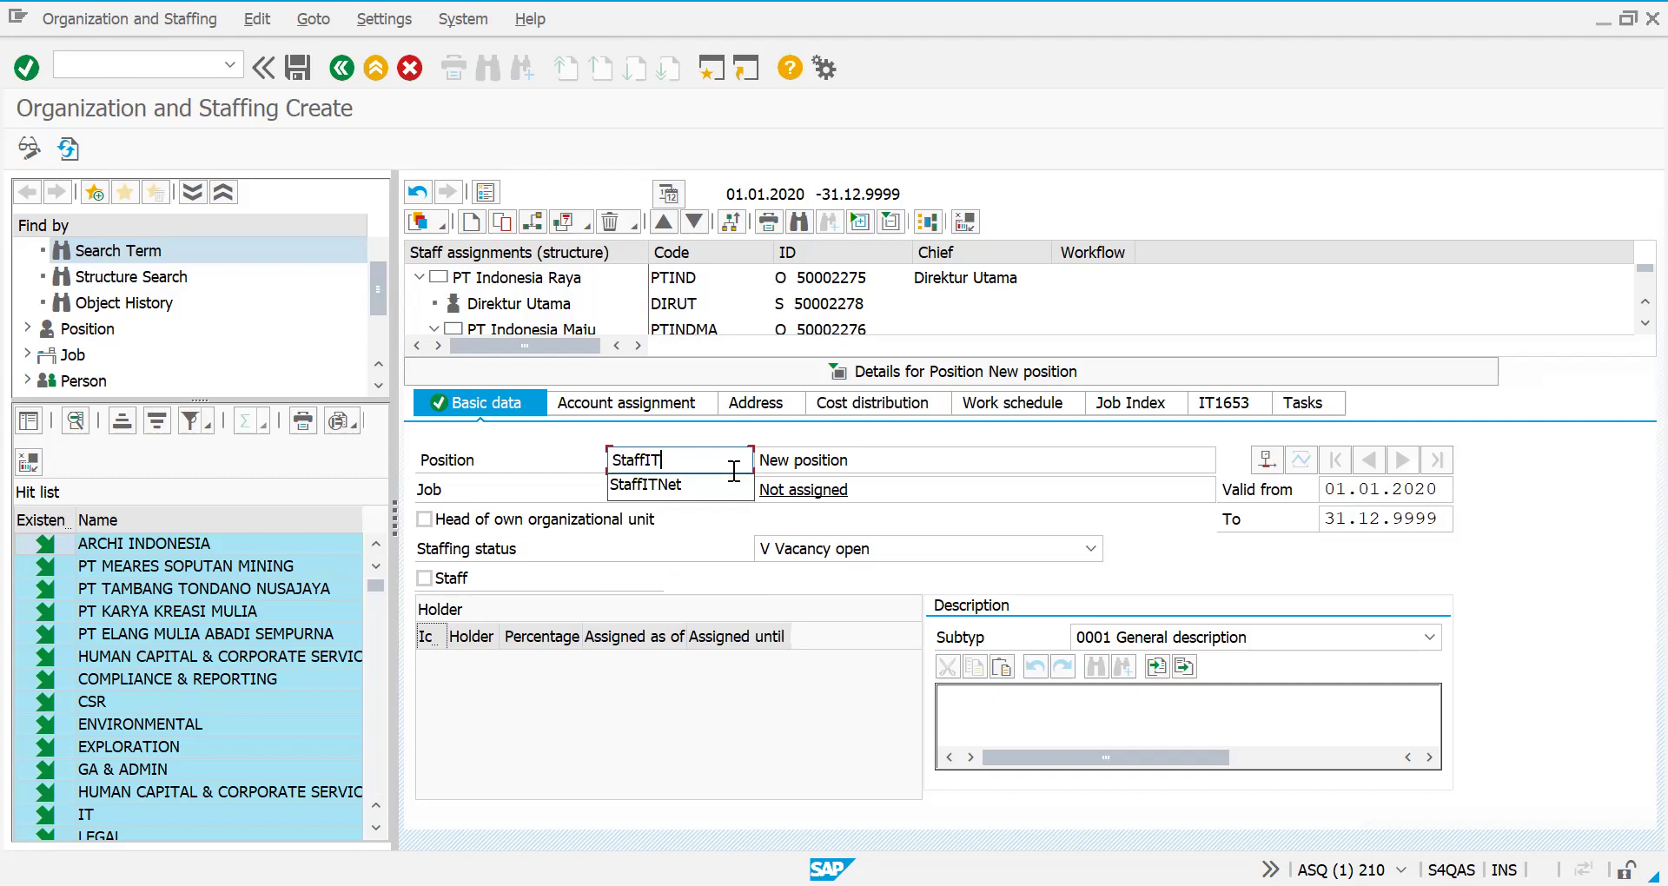
- Name the StaffIT position Staff IT
click(910, 469)
key(BackSpace)
key(BackSpace)
key(BackSpace)
key(BackSpace)
key(BackSpace)
key(BackSpace)
key(BackSpace)
key(BackSpace)
key(BackSpace)
key(BackSpace)
key(BackSpace)
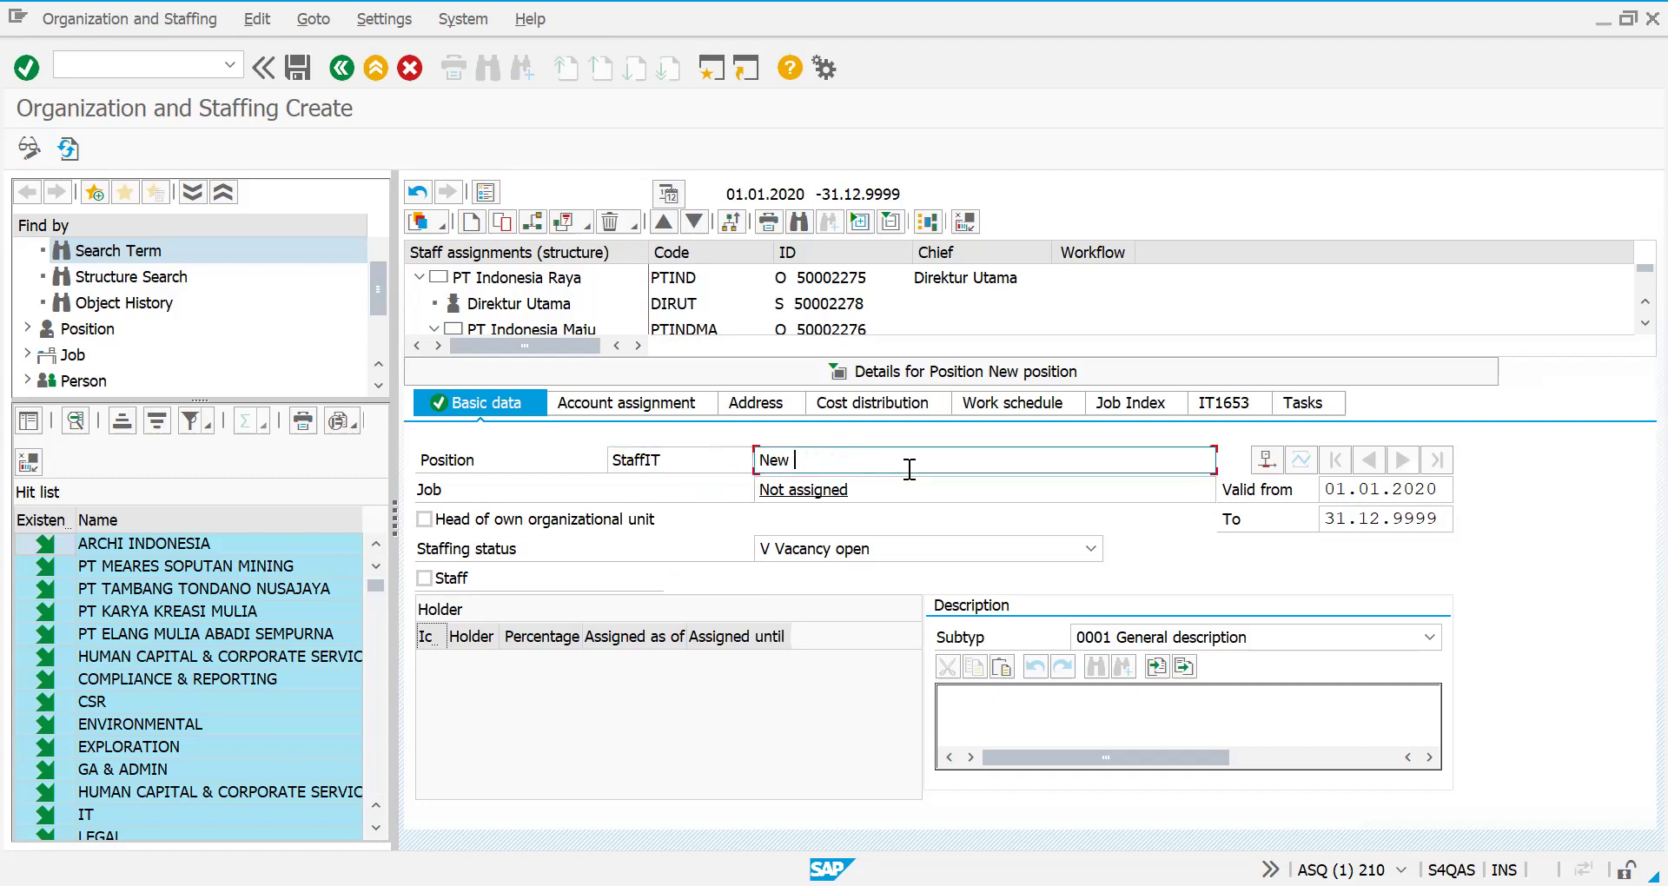
text(Staff IT)
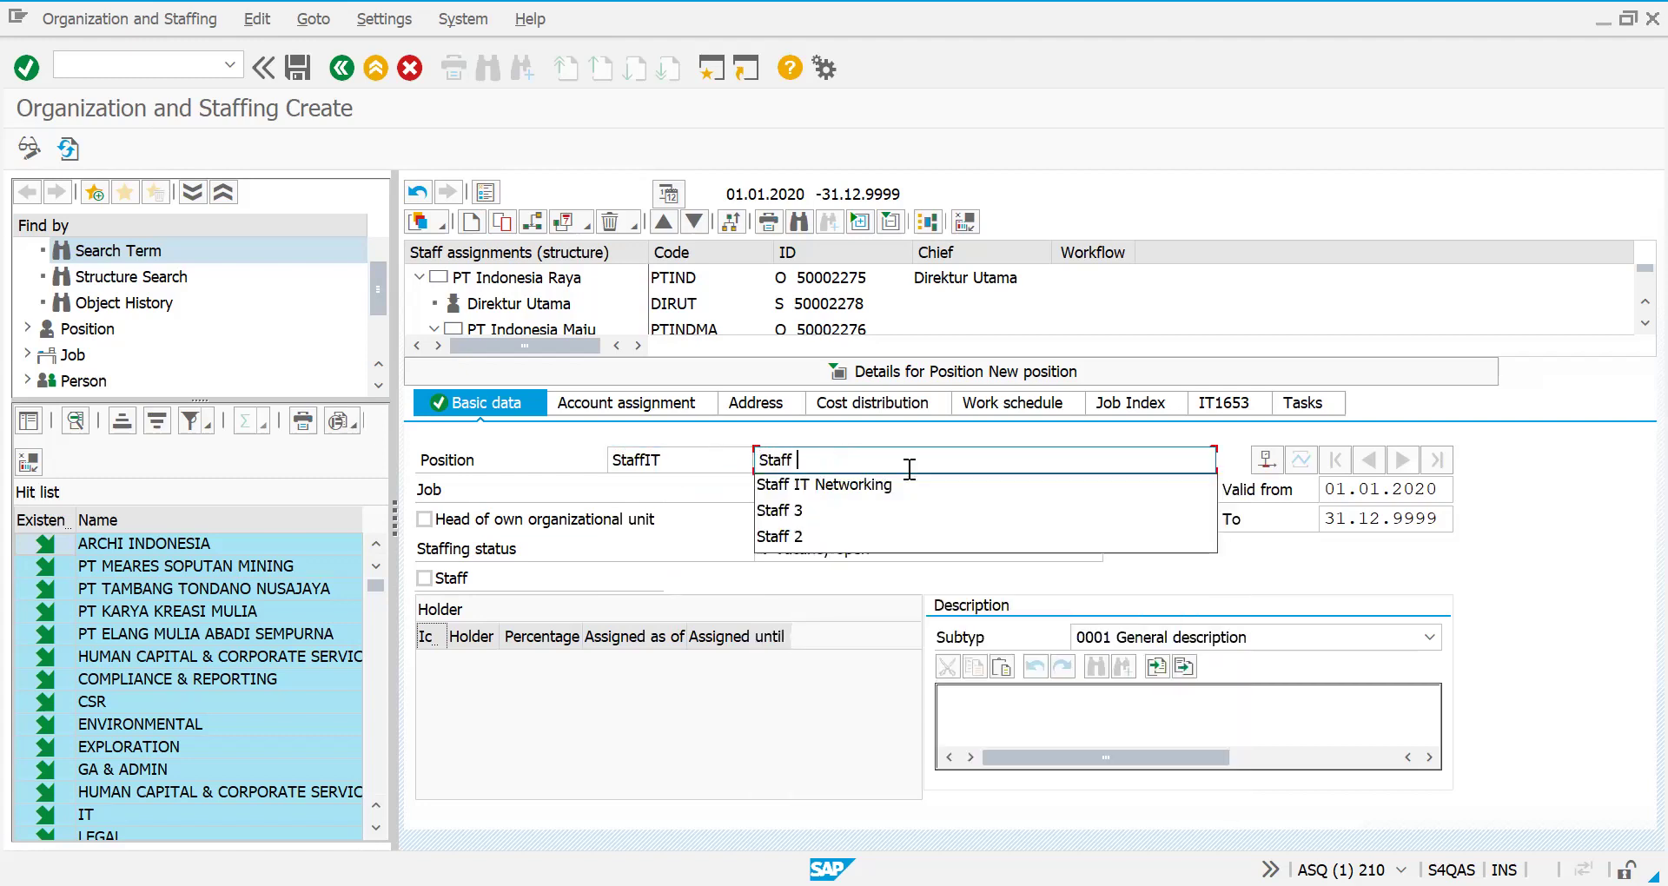
- Flag the Staff IT position as staff, save it, and close its details
click(424, 578)
click(297, 66)
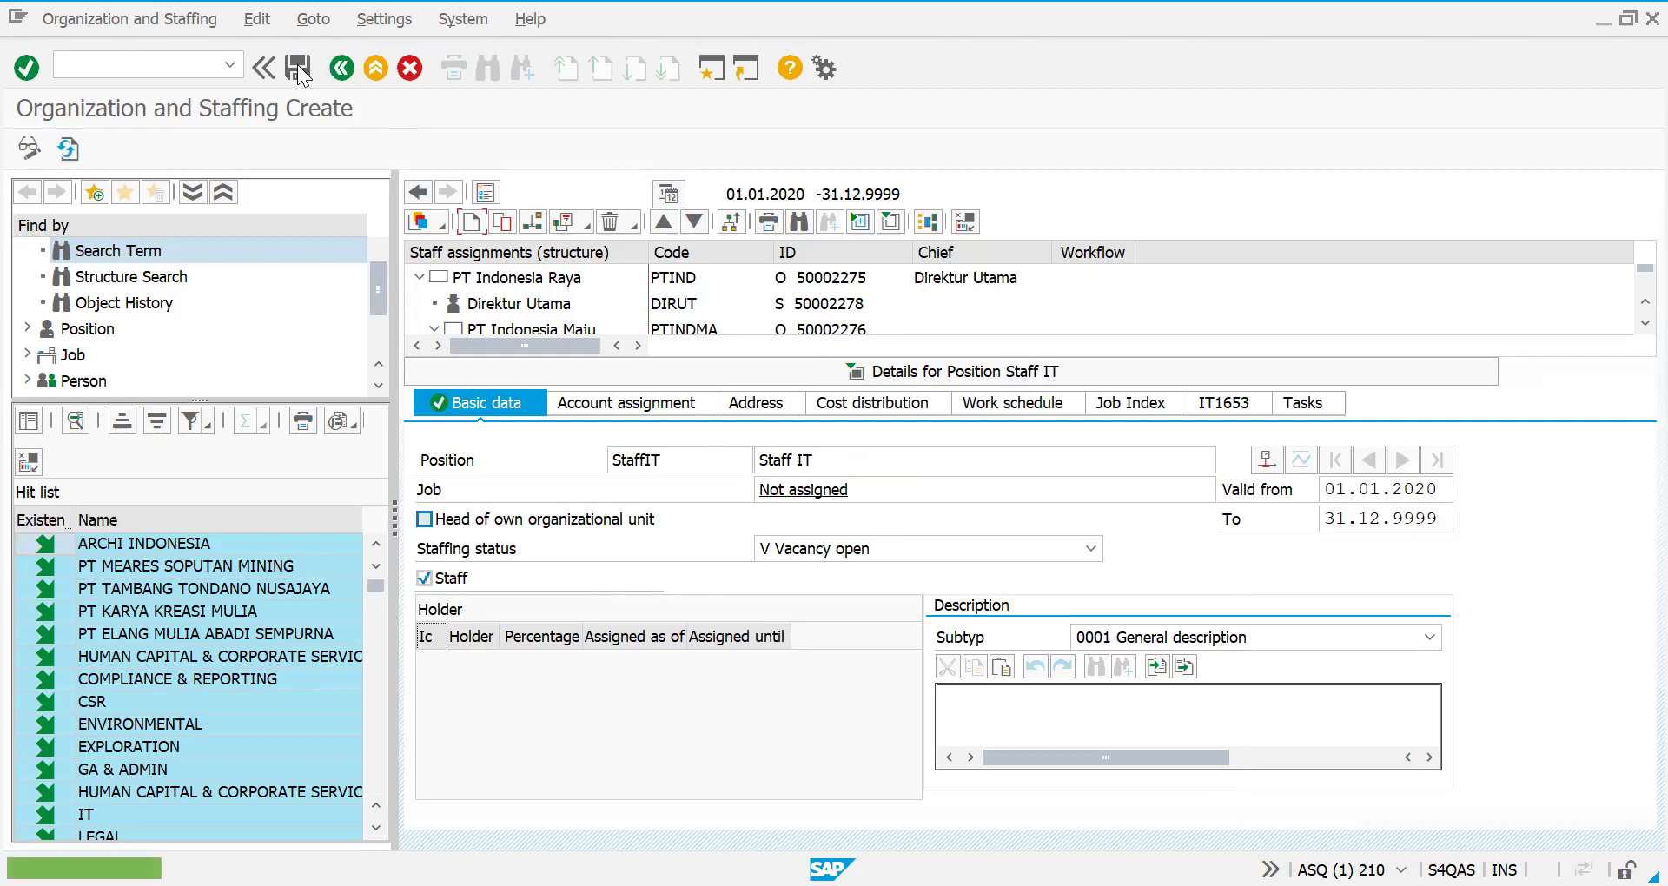
click(947, 374)
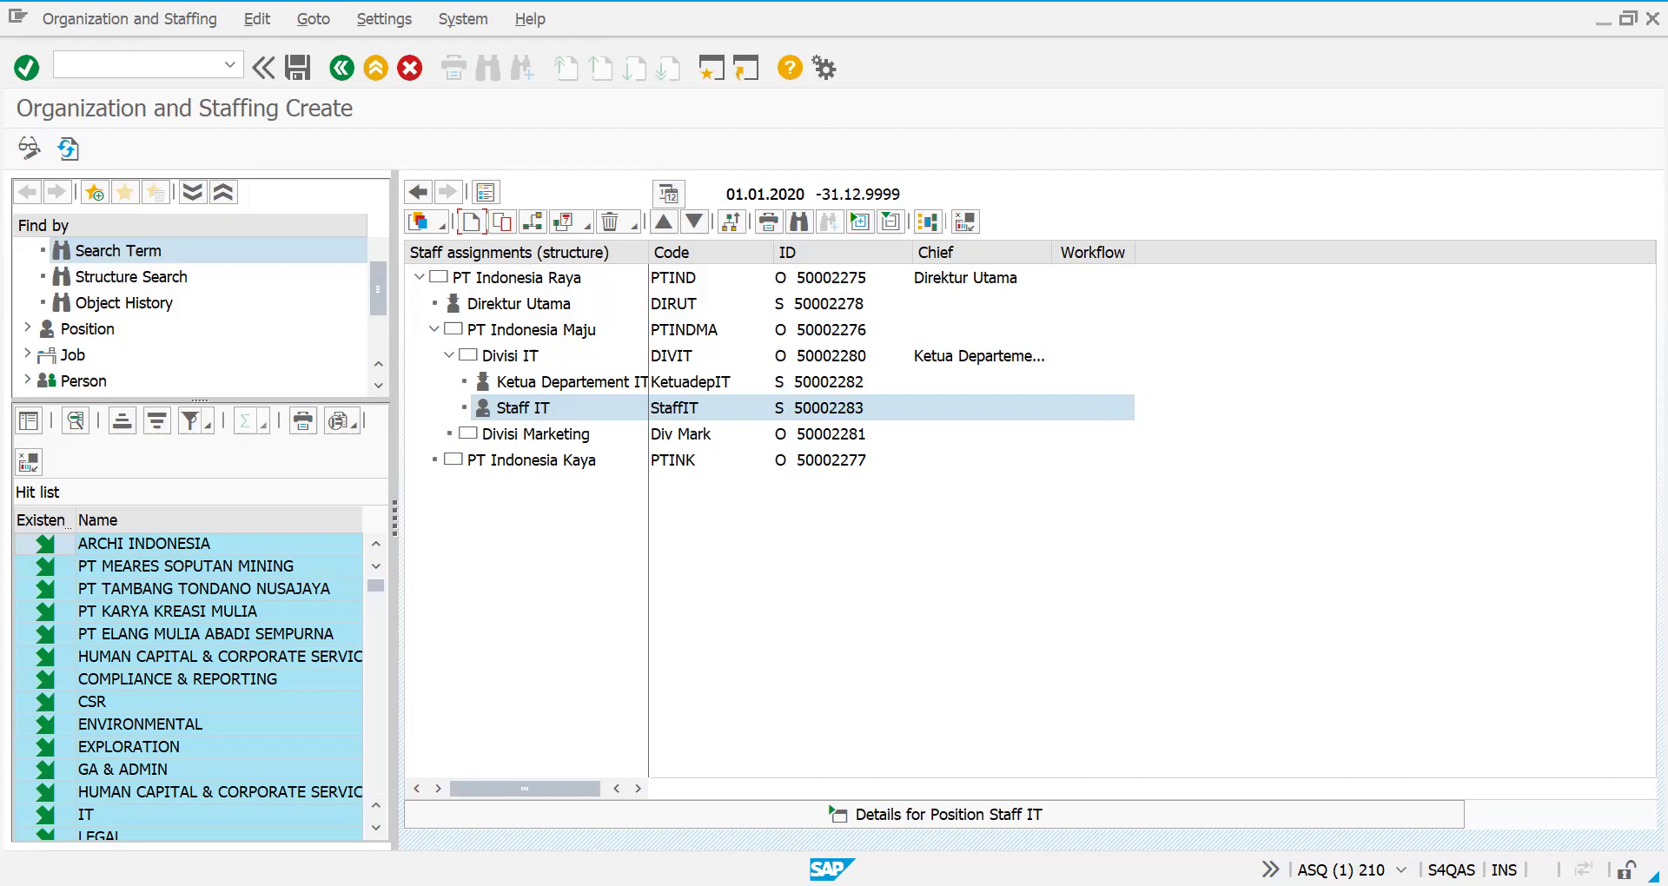
key(alt+Tab)
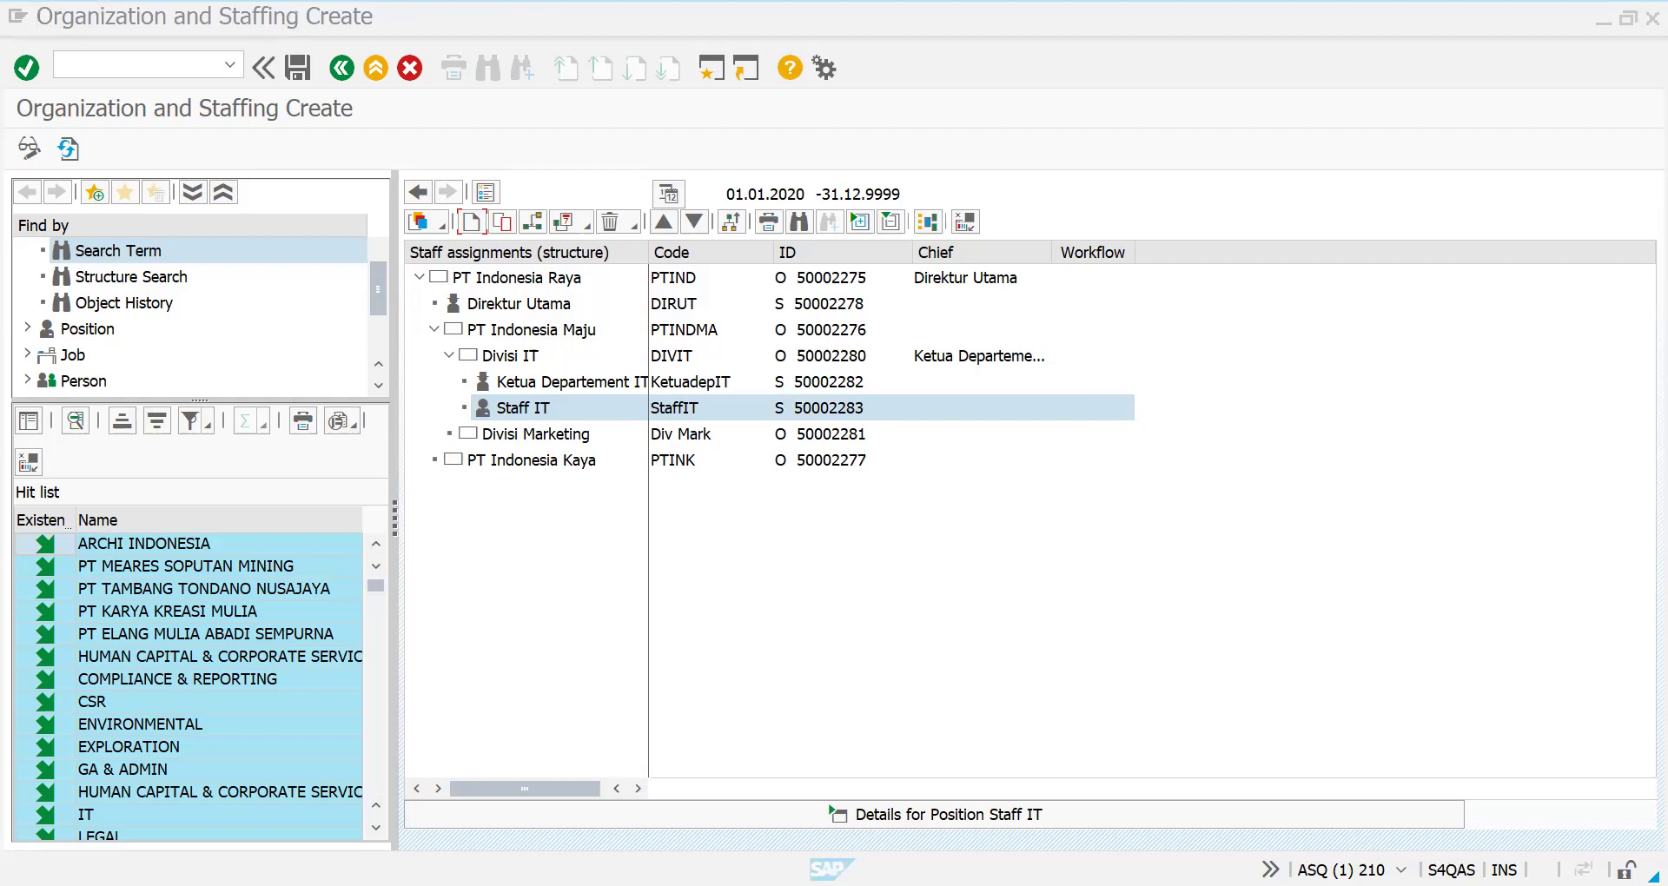
key(alt+Tab)
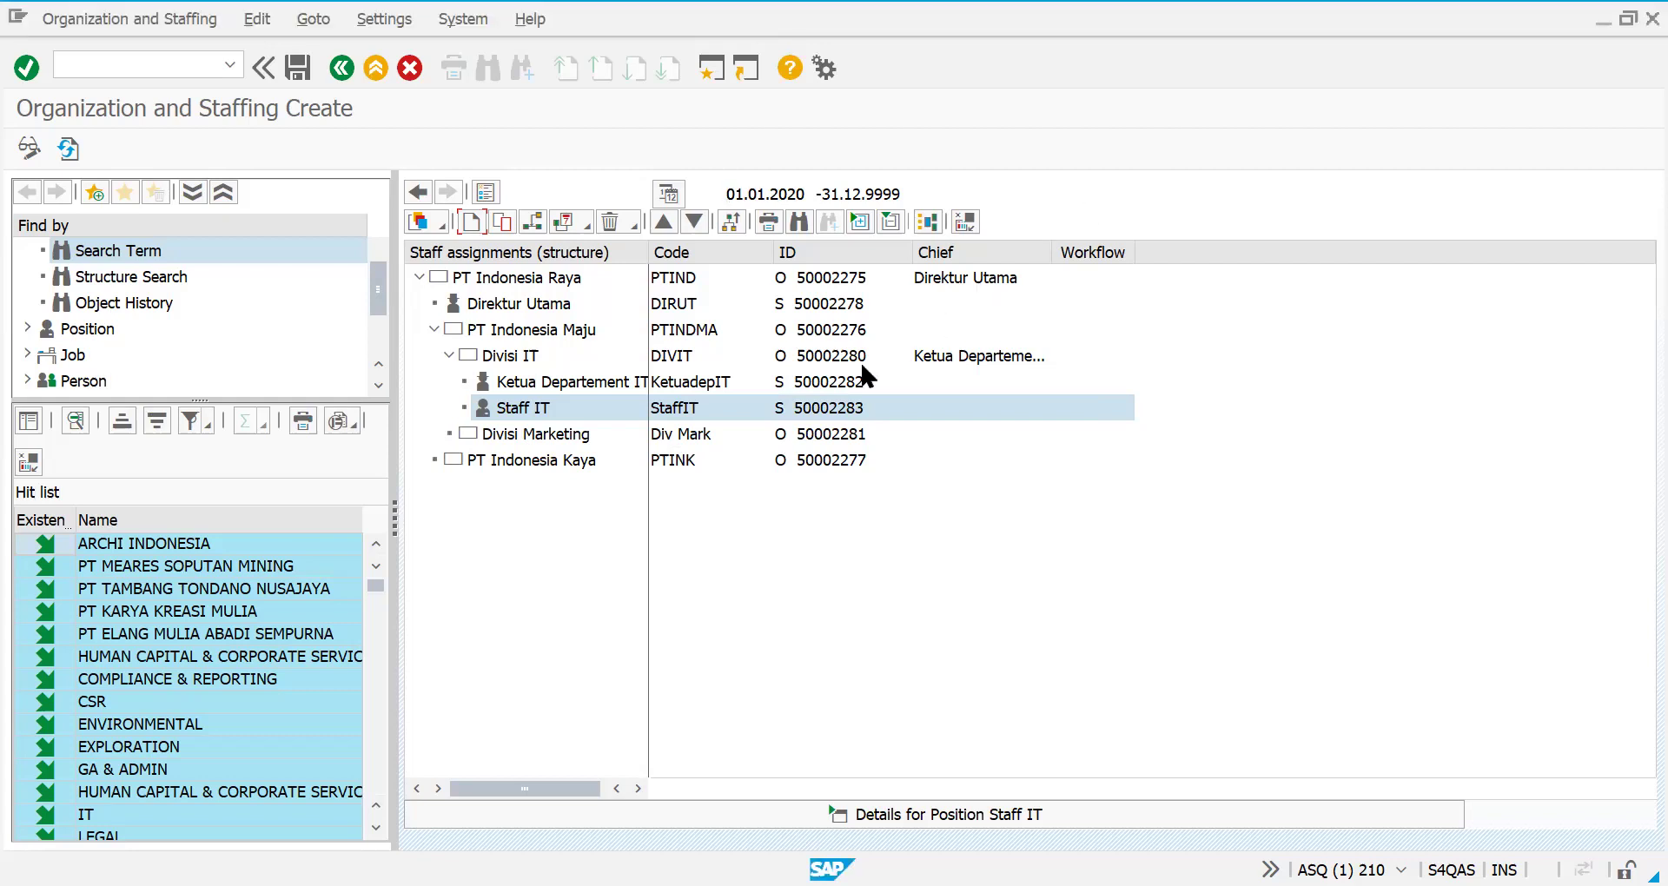
- Open the details of the Staff IT position under Divisi IT and rename it Staff IT Networking
right_click(494, 408)
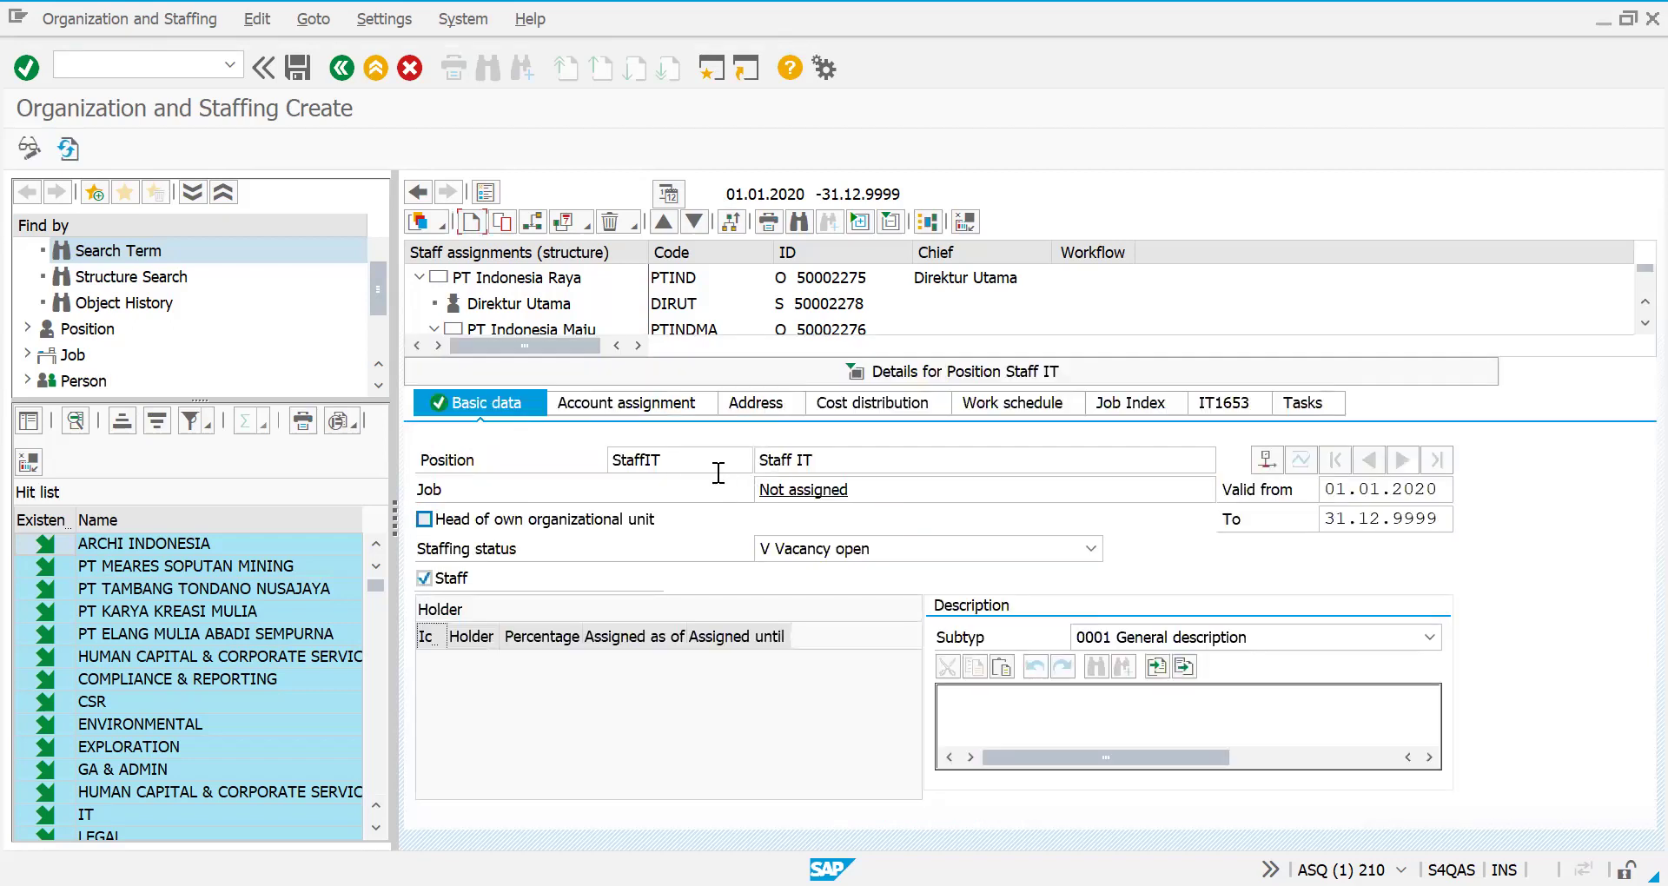
click(702, 464)
click(854, 470)
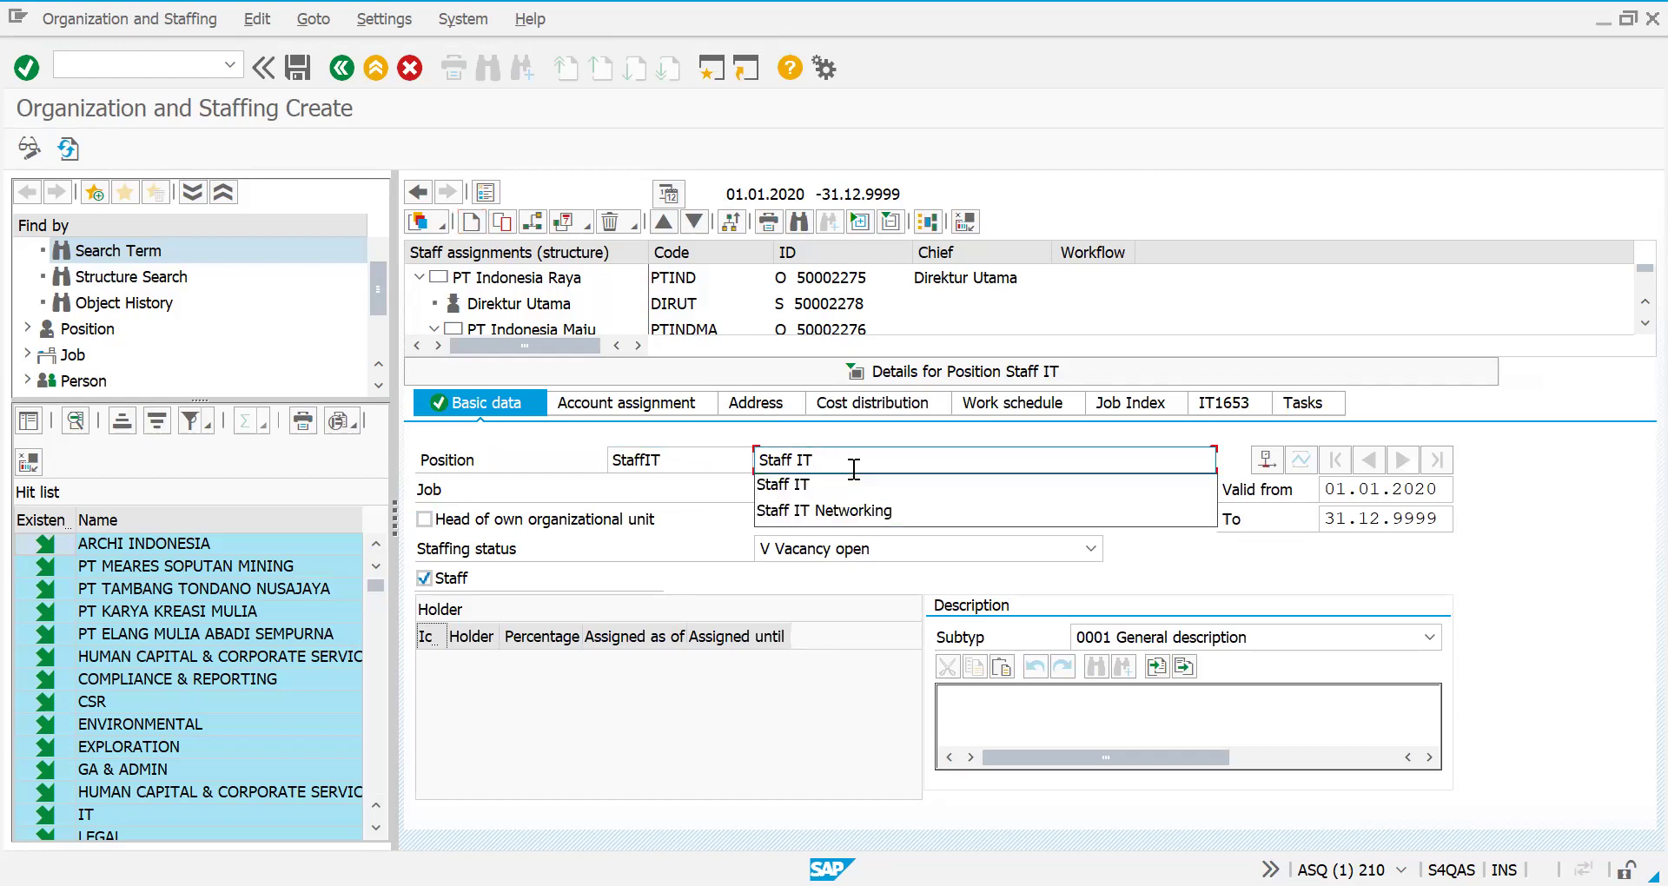
click(864, 512)
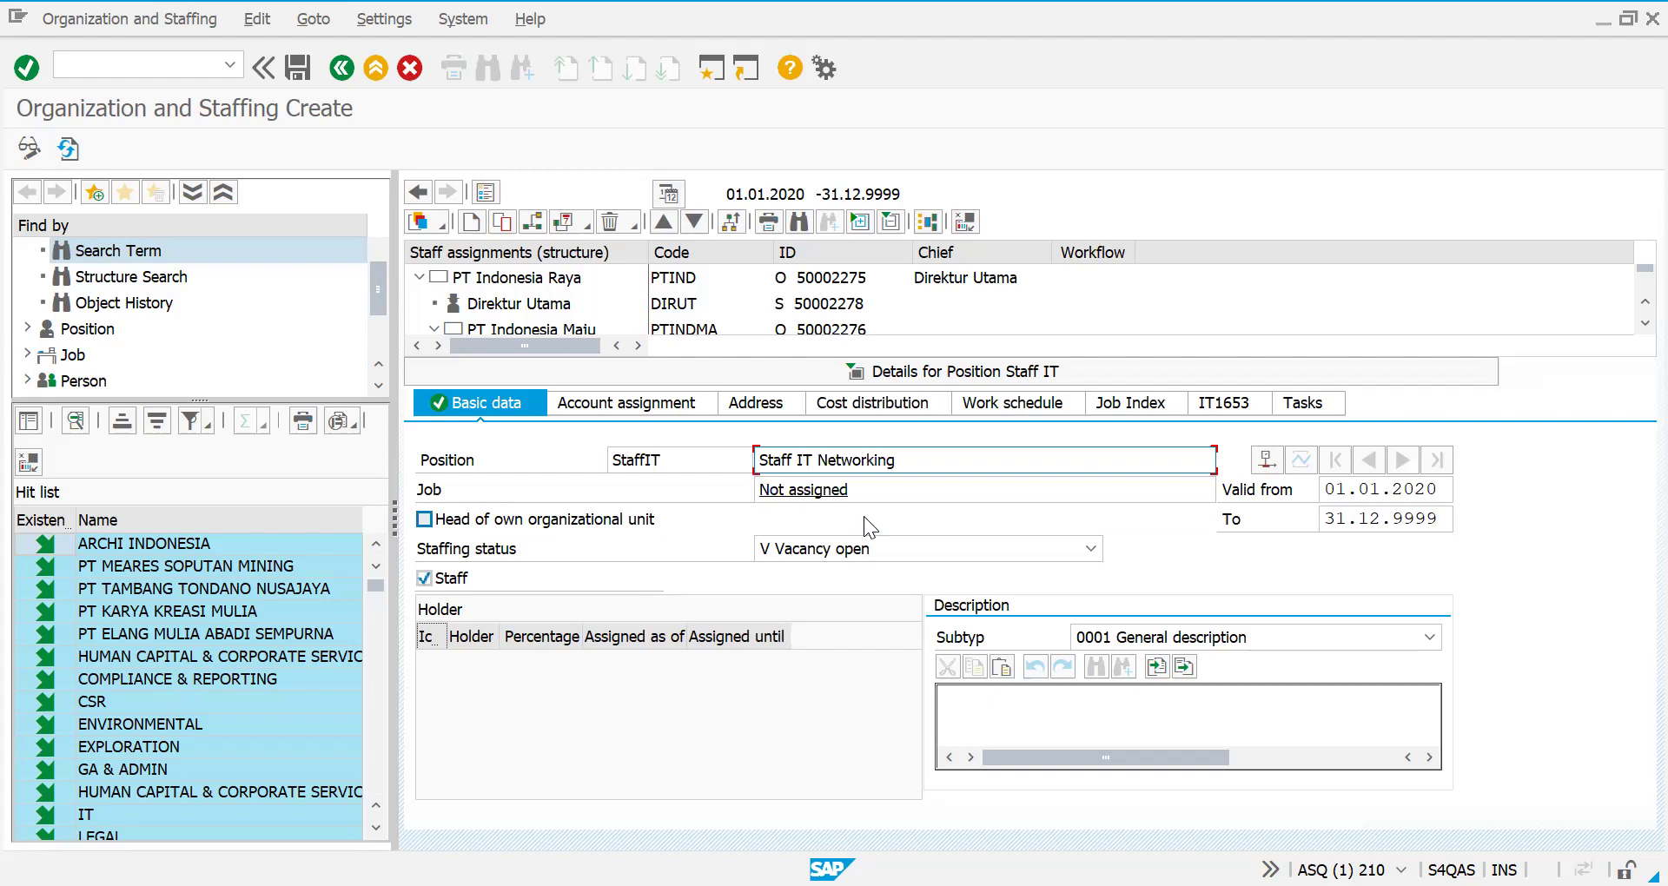
- Set the Staff IT Networking position's short code to StaffITNet, save it, and close its details
click(706, 464)
text(Net)
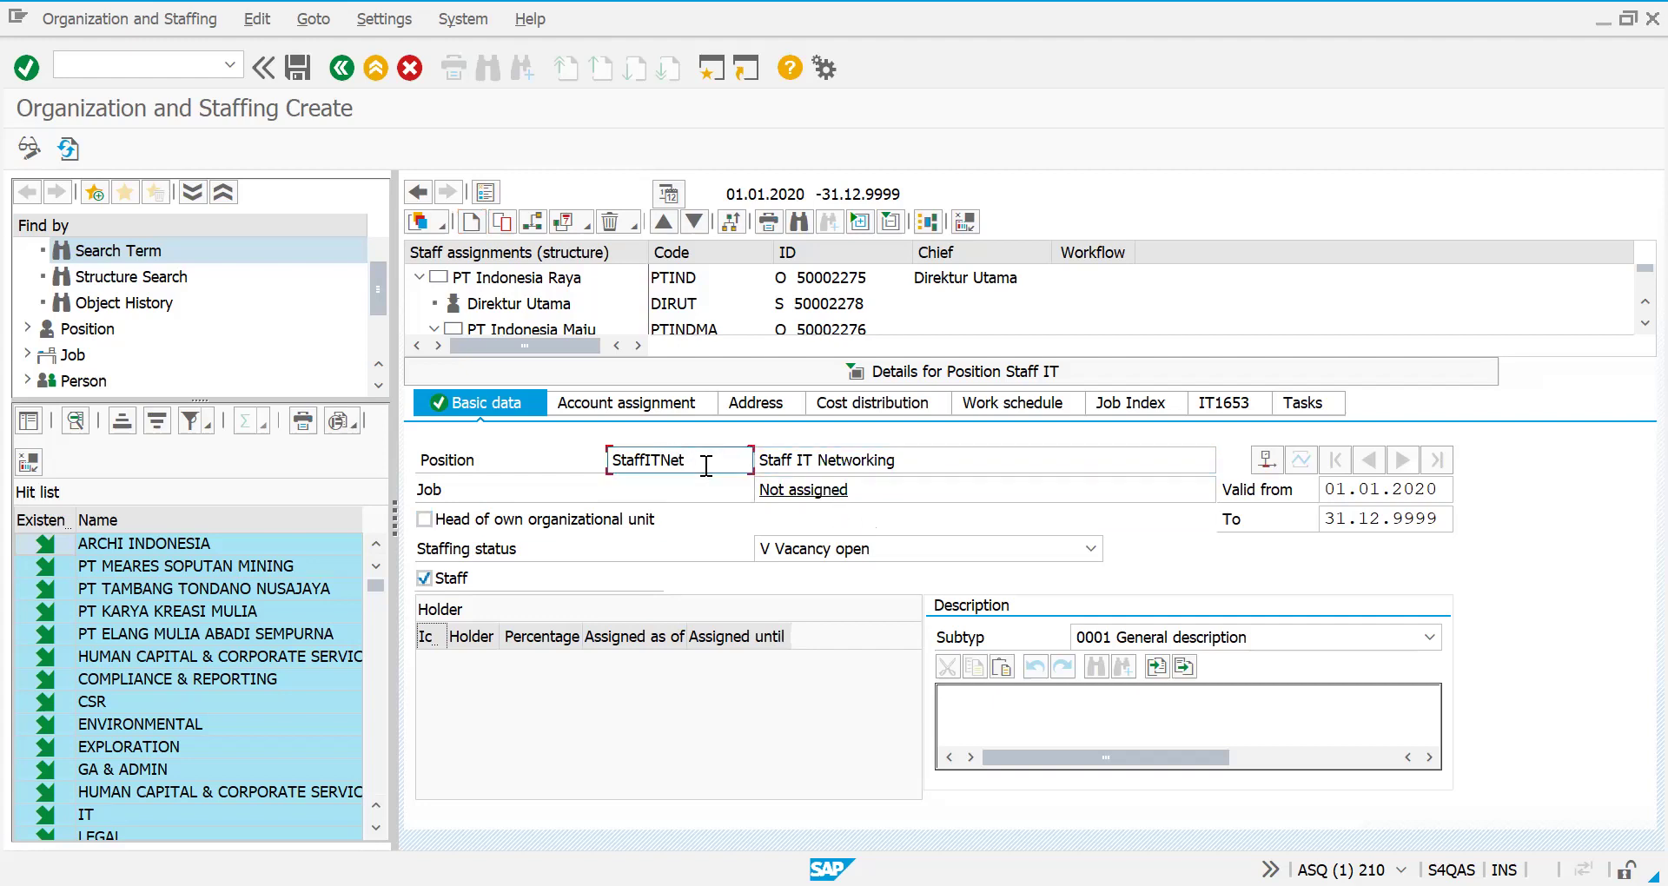
click(306, 75)
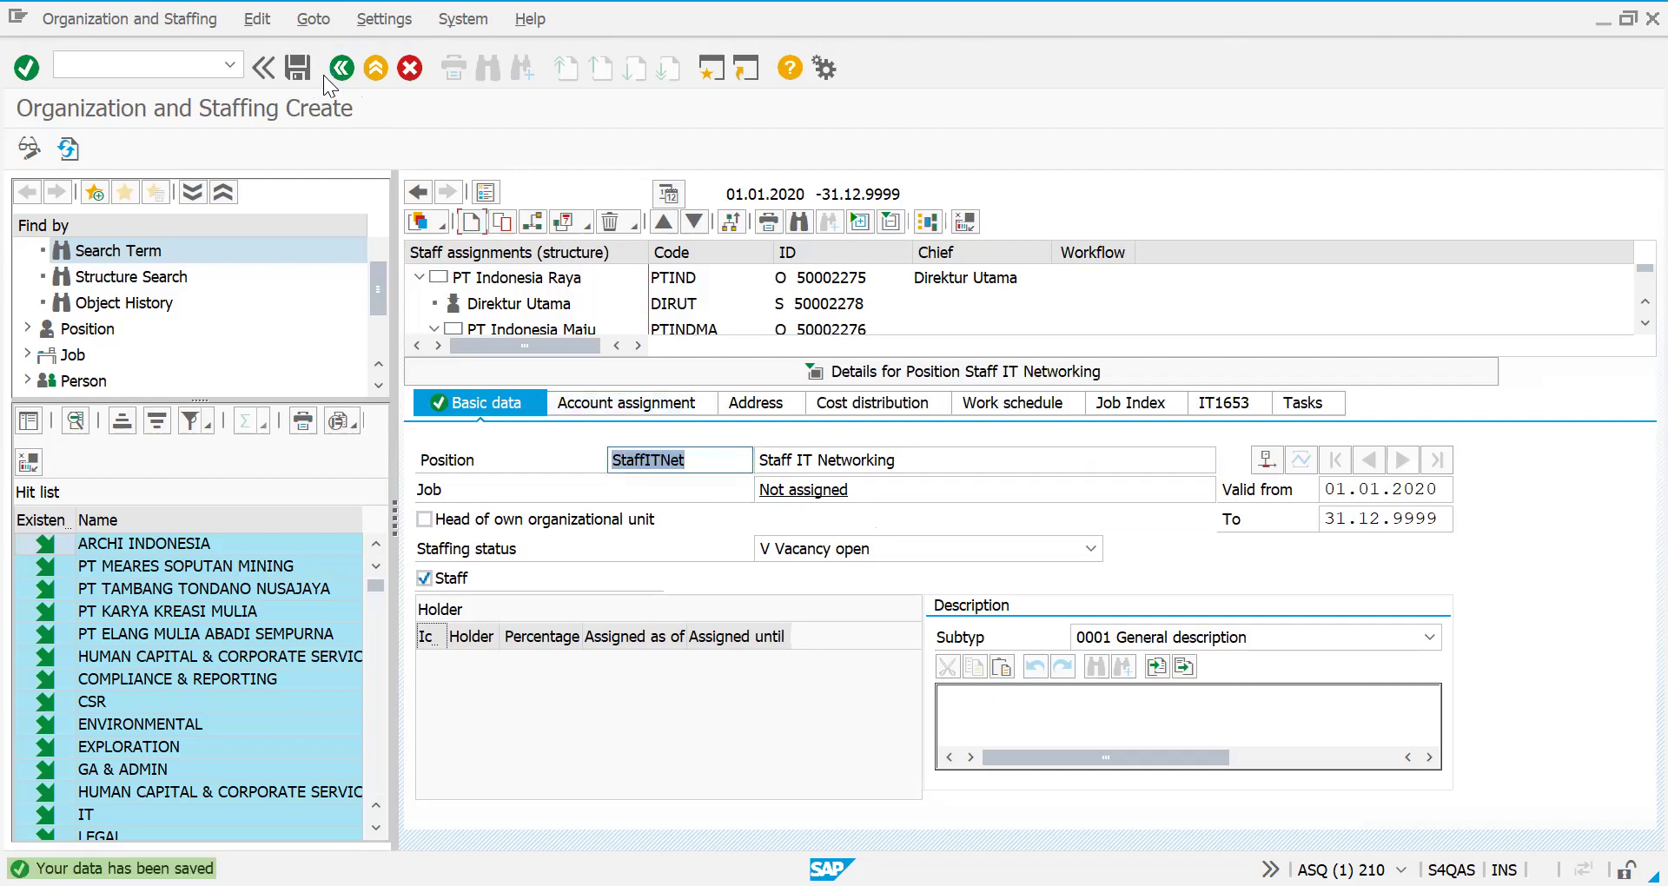
click(964, 377)
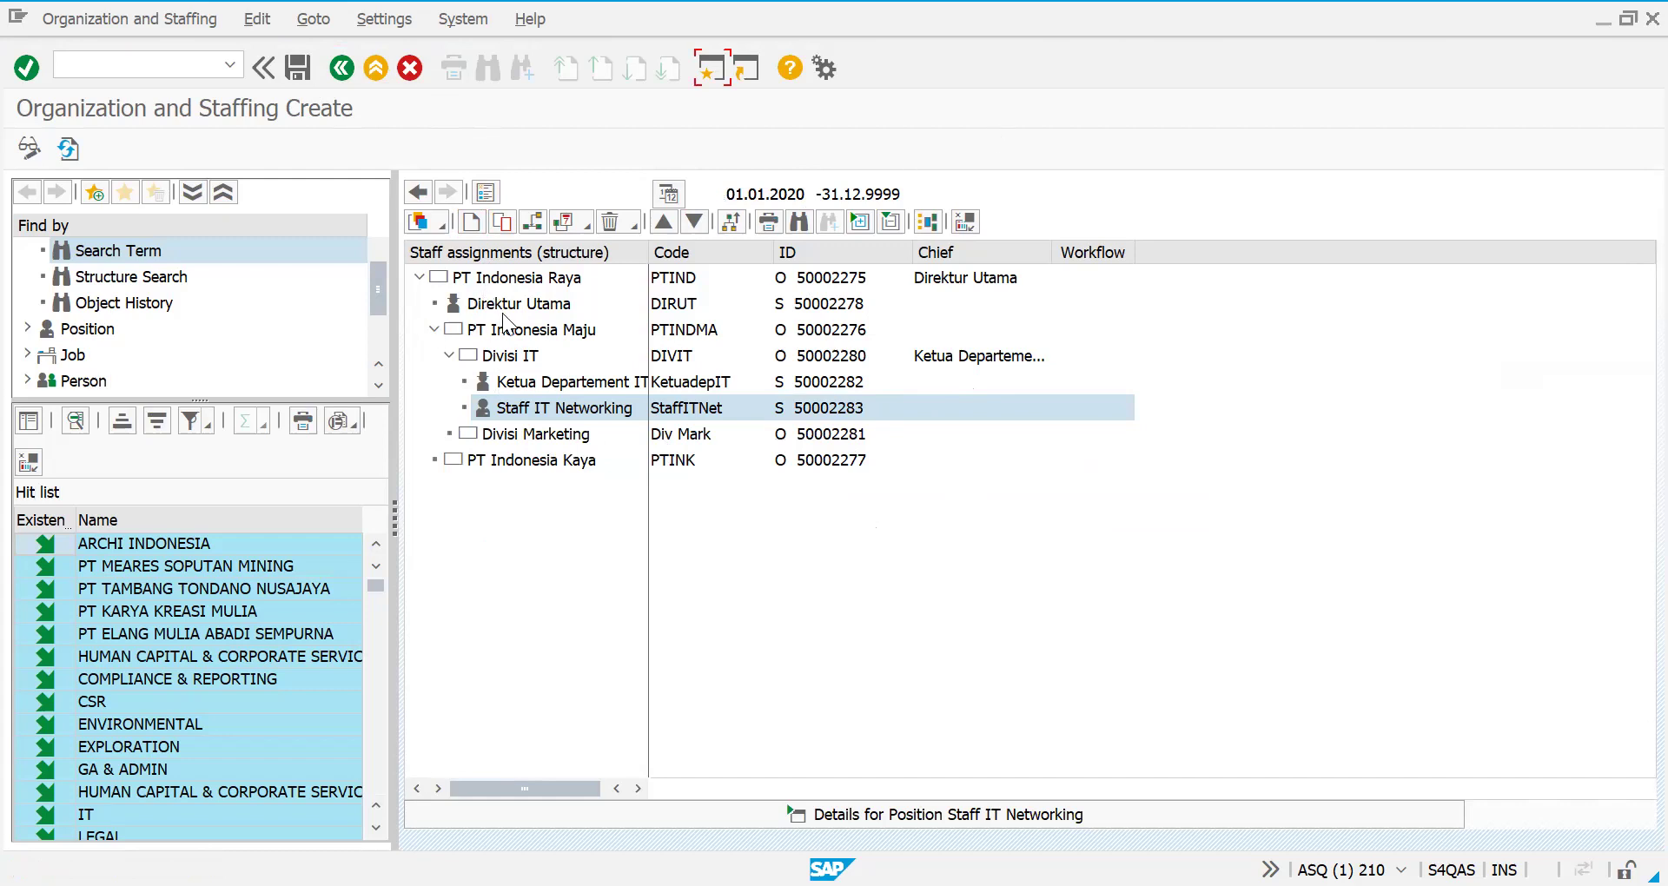
- In a new session, open Organization and Staffing Change and search for the organizational unit 50002275
click(710, 70)
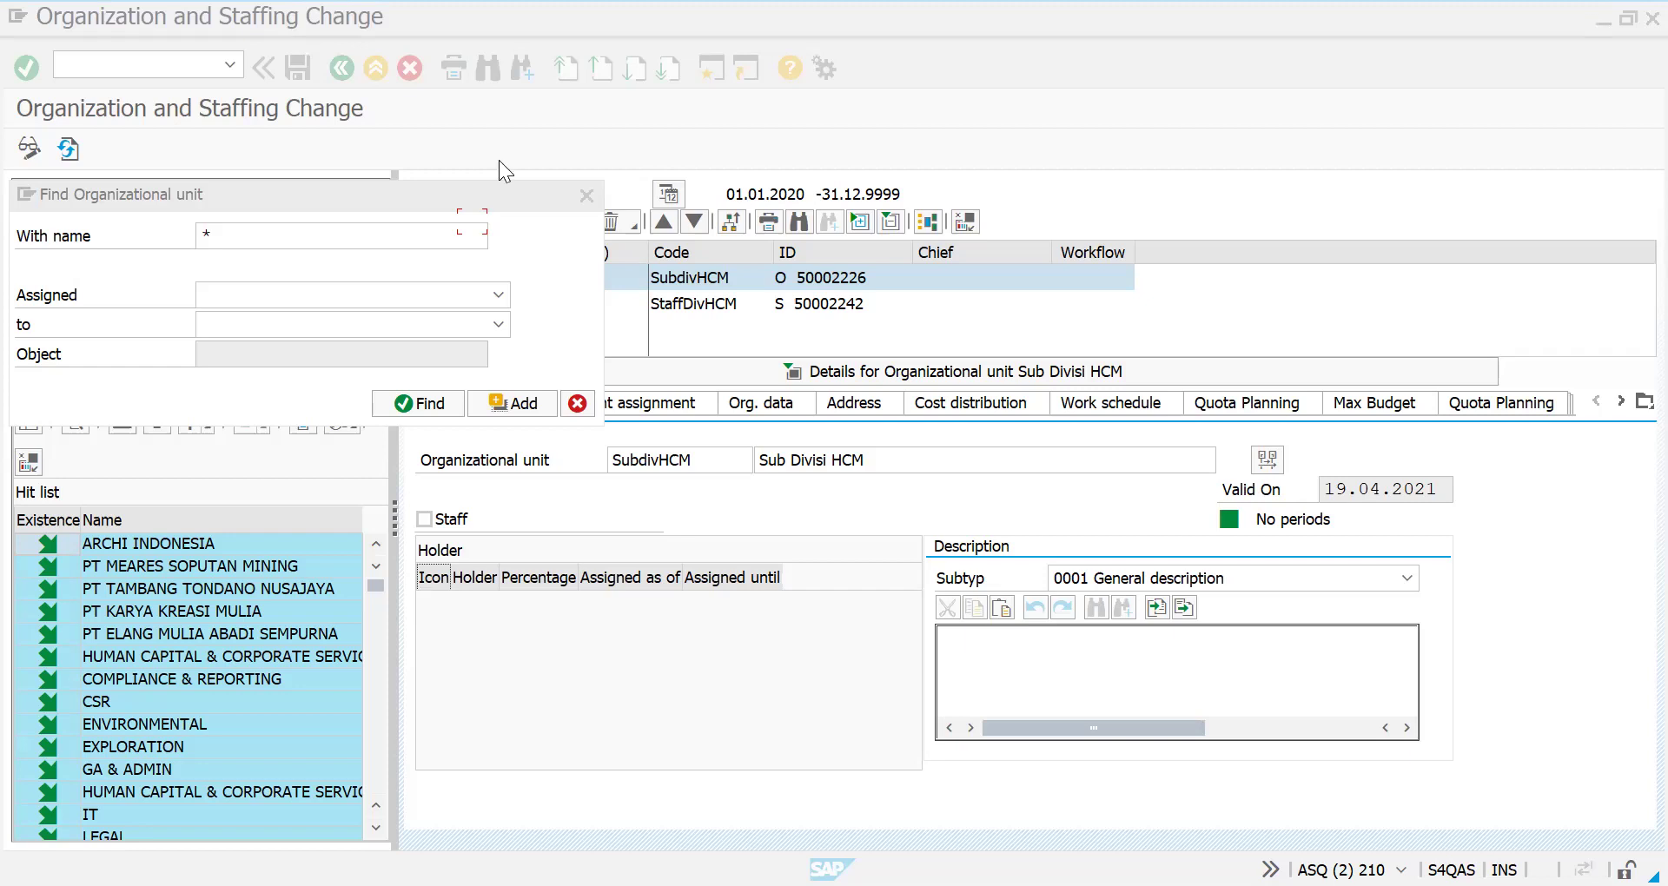
click(264, 264)
click(255, 243)
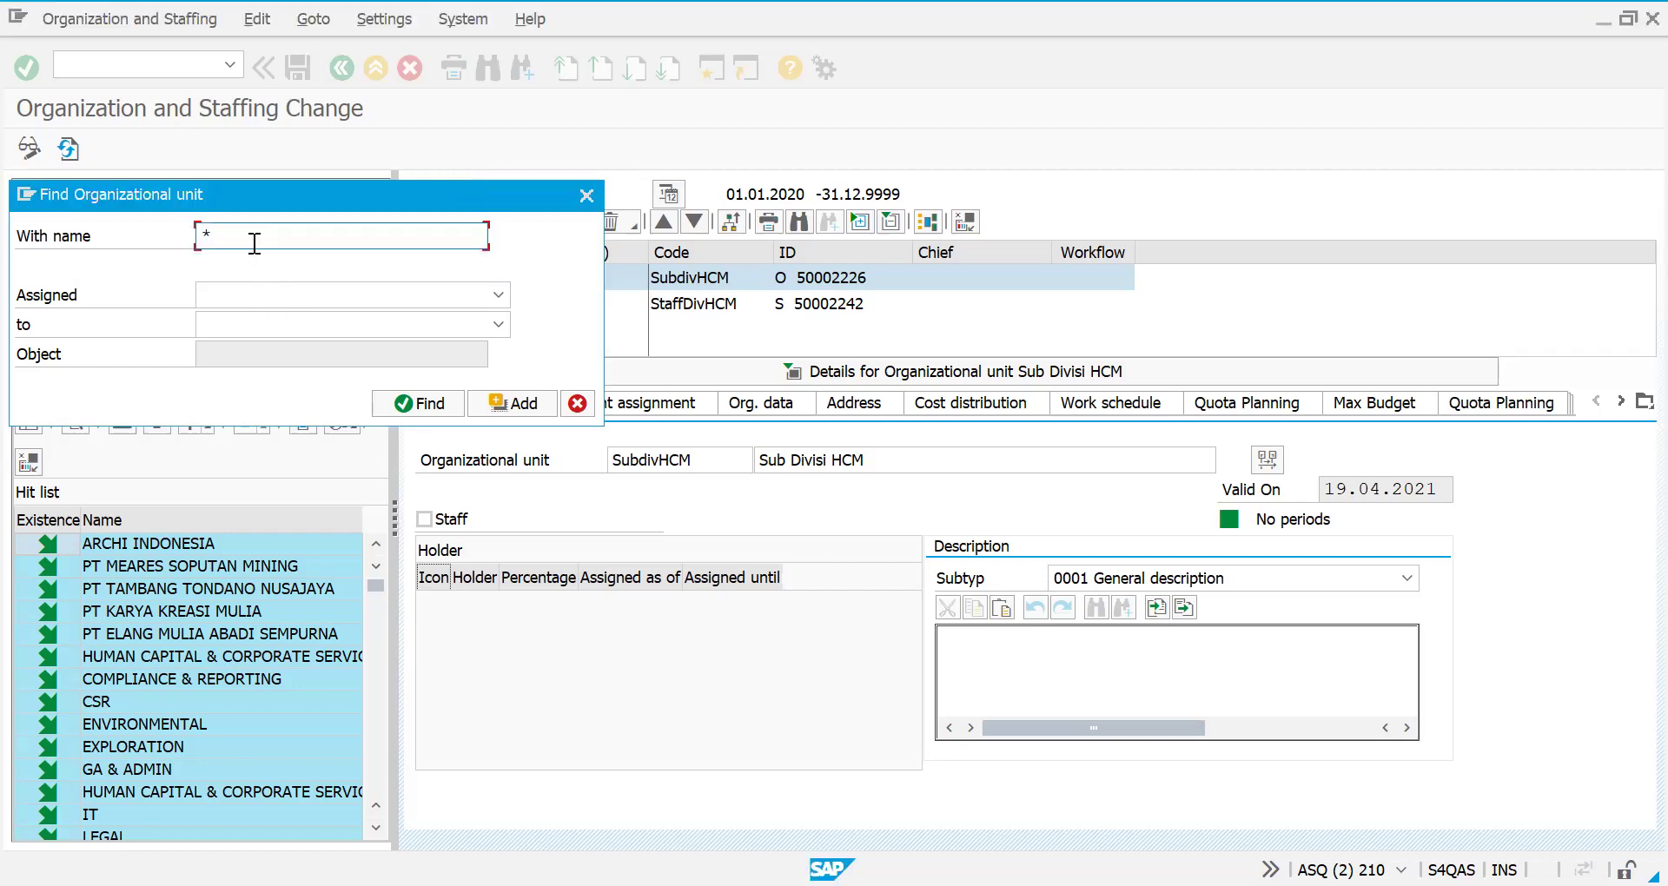
key(BackSpace)
text(50)
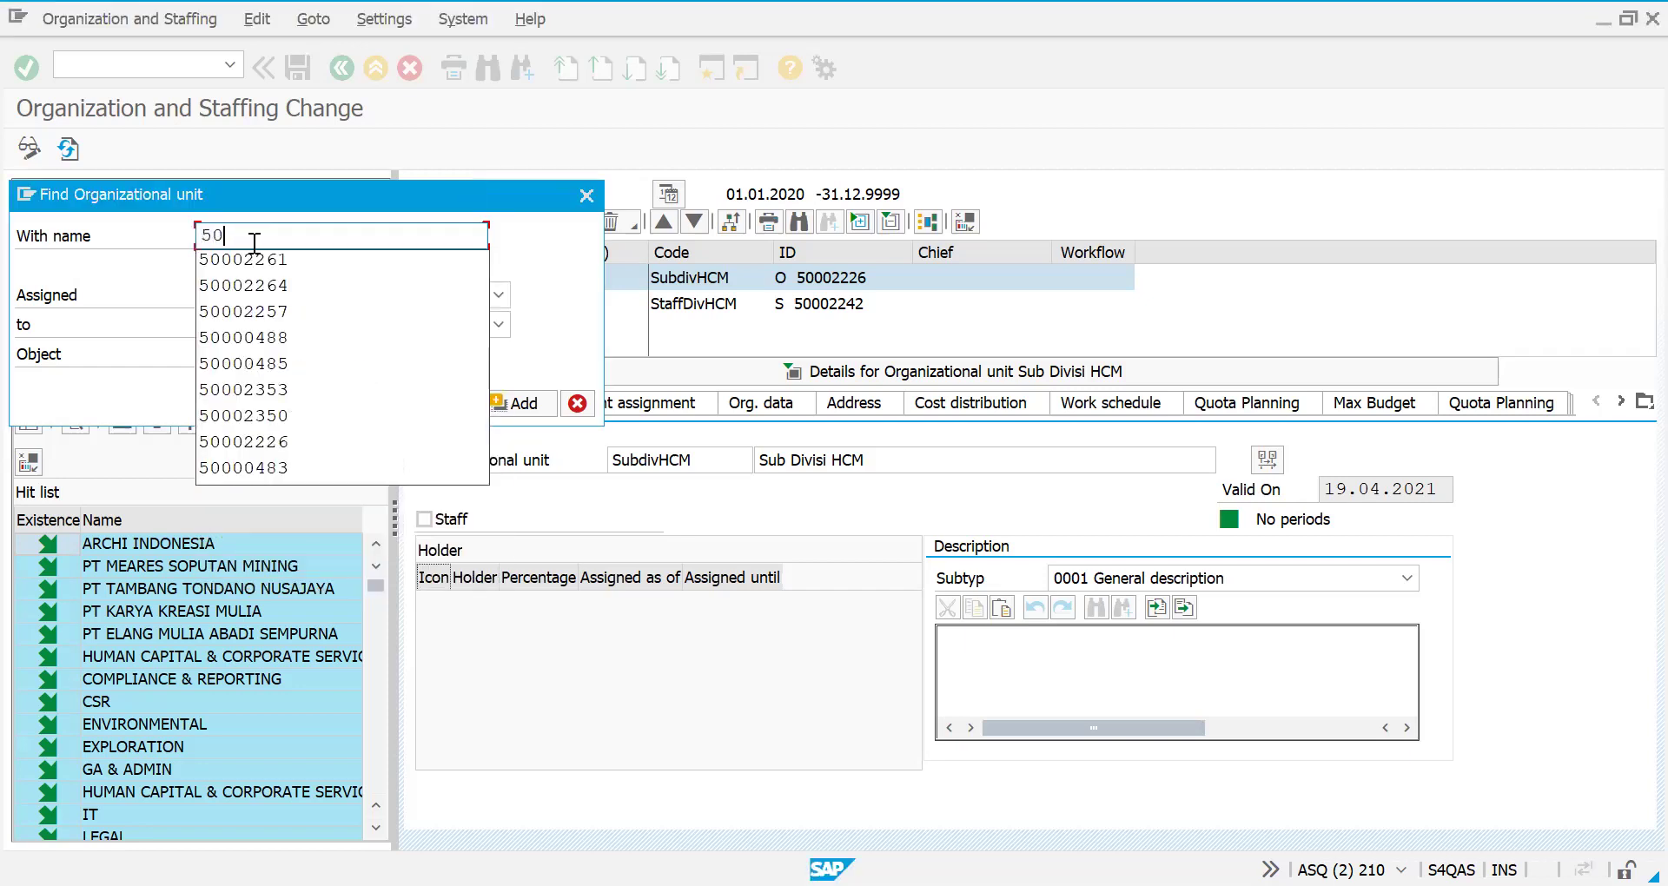
text(002275)
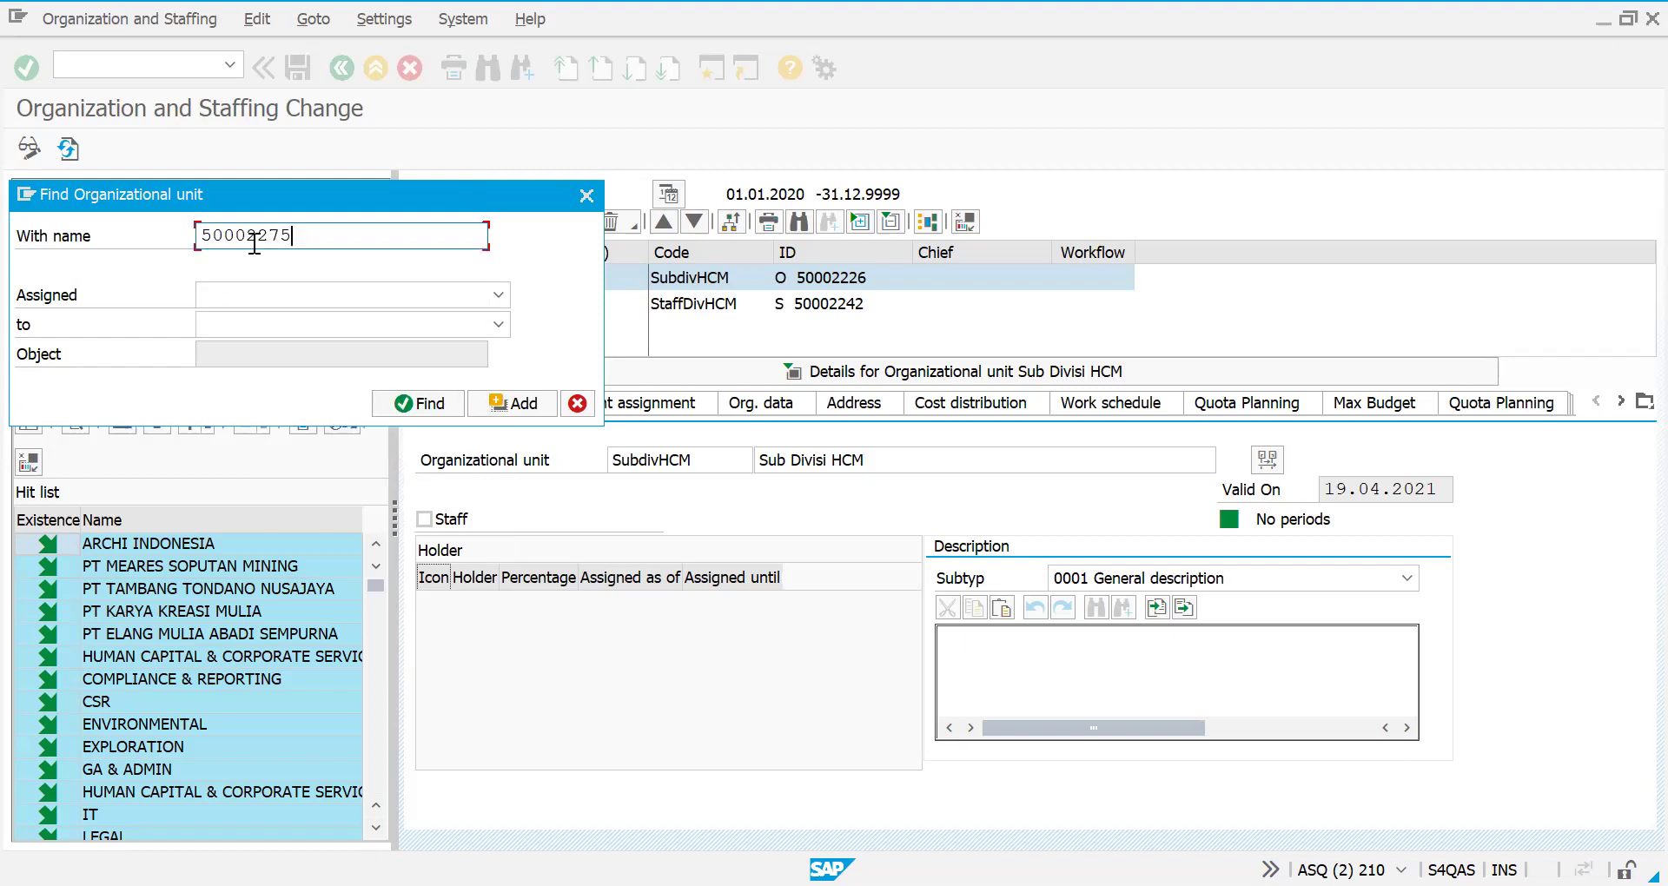
click(413, 404)
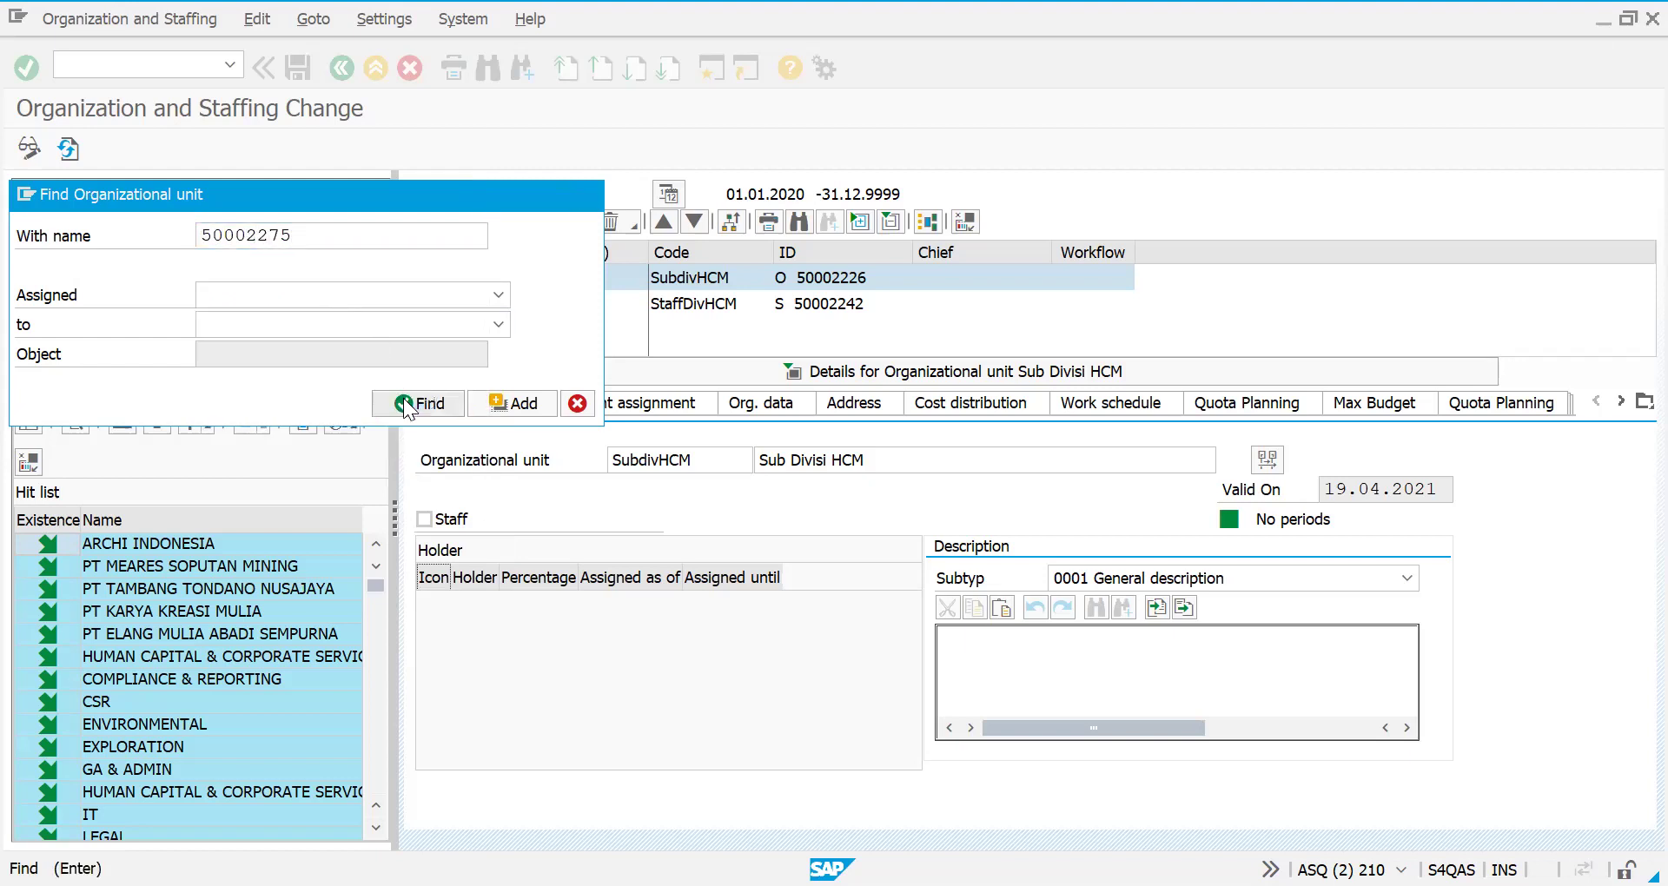
click(414, 404)
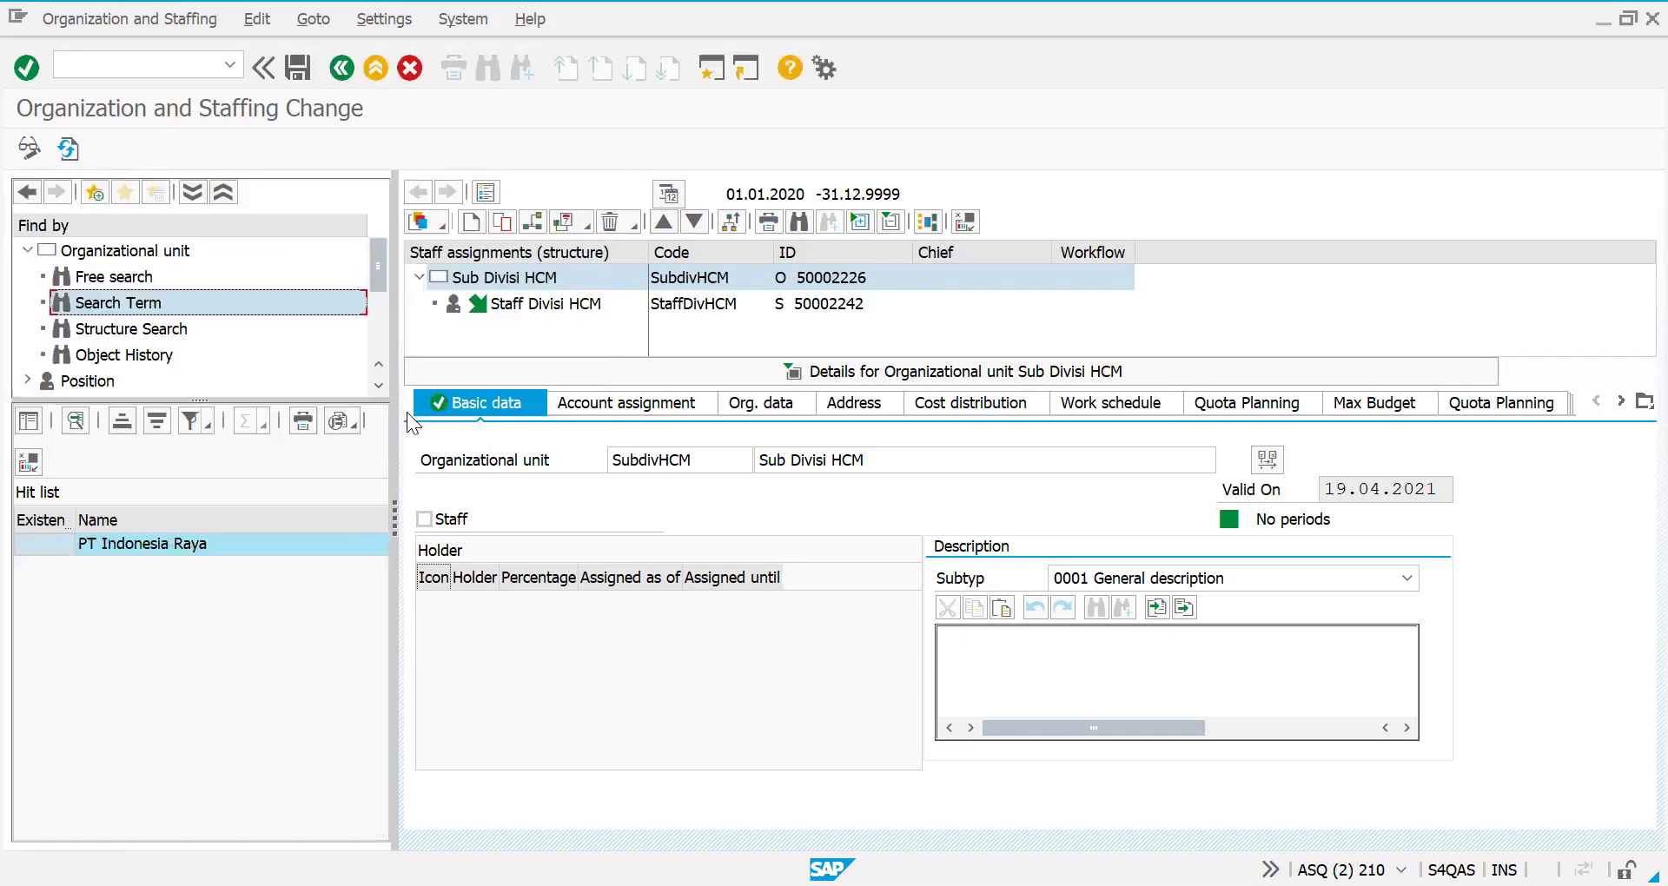
- Load PT Indonesia Raya from the search results, hide its details, and expand PT Indonesia Maju and Divisi IT to review the structure
double_click(45, 545)
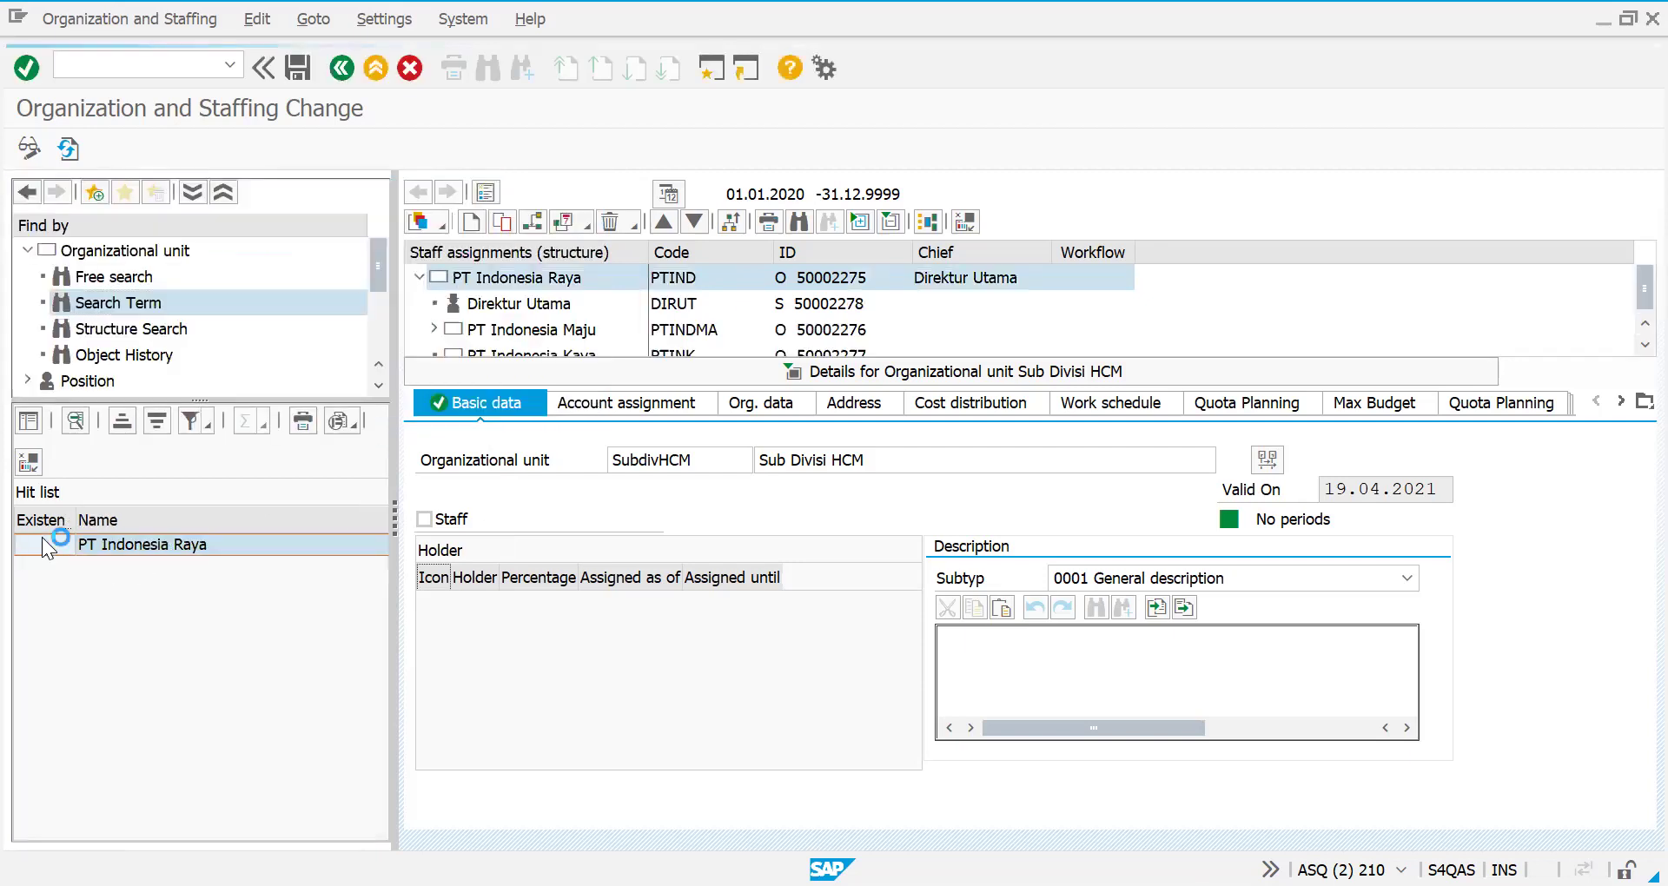
click(941, 373)
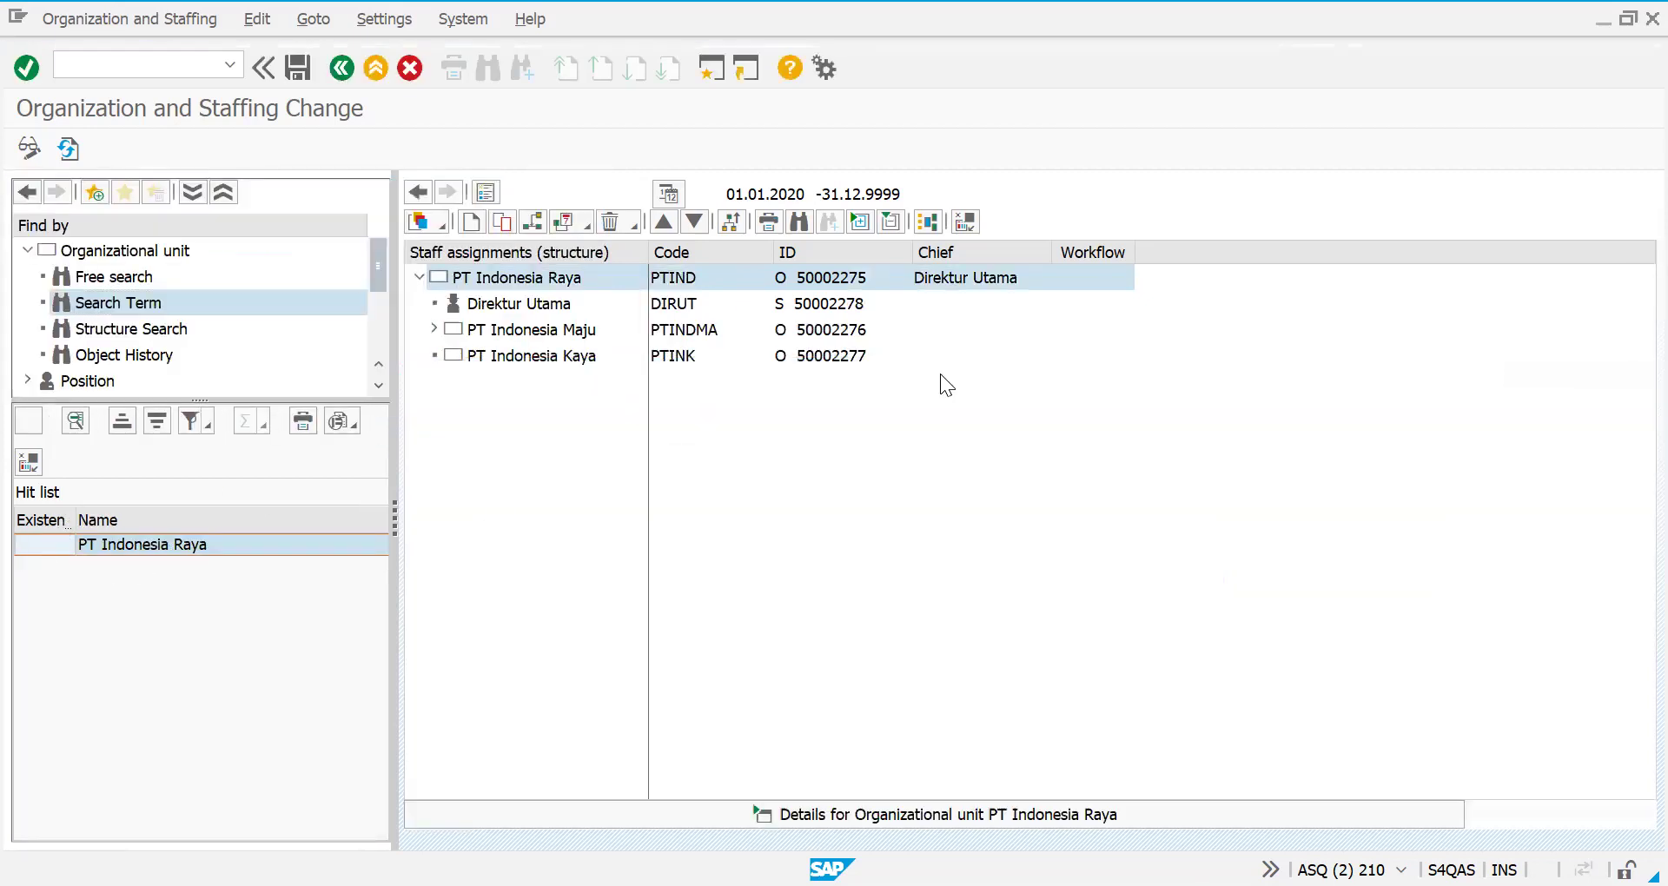
click(432, 328)
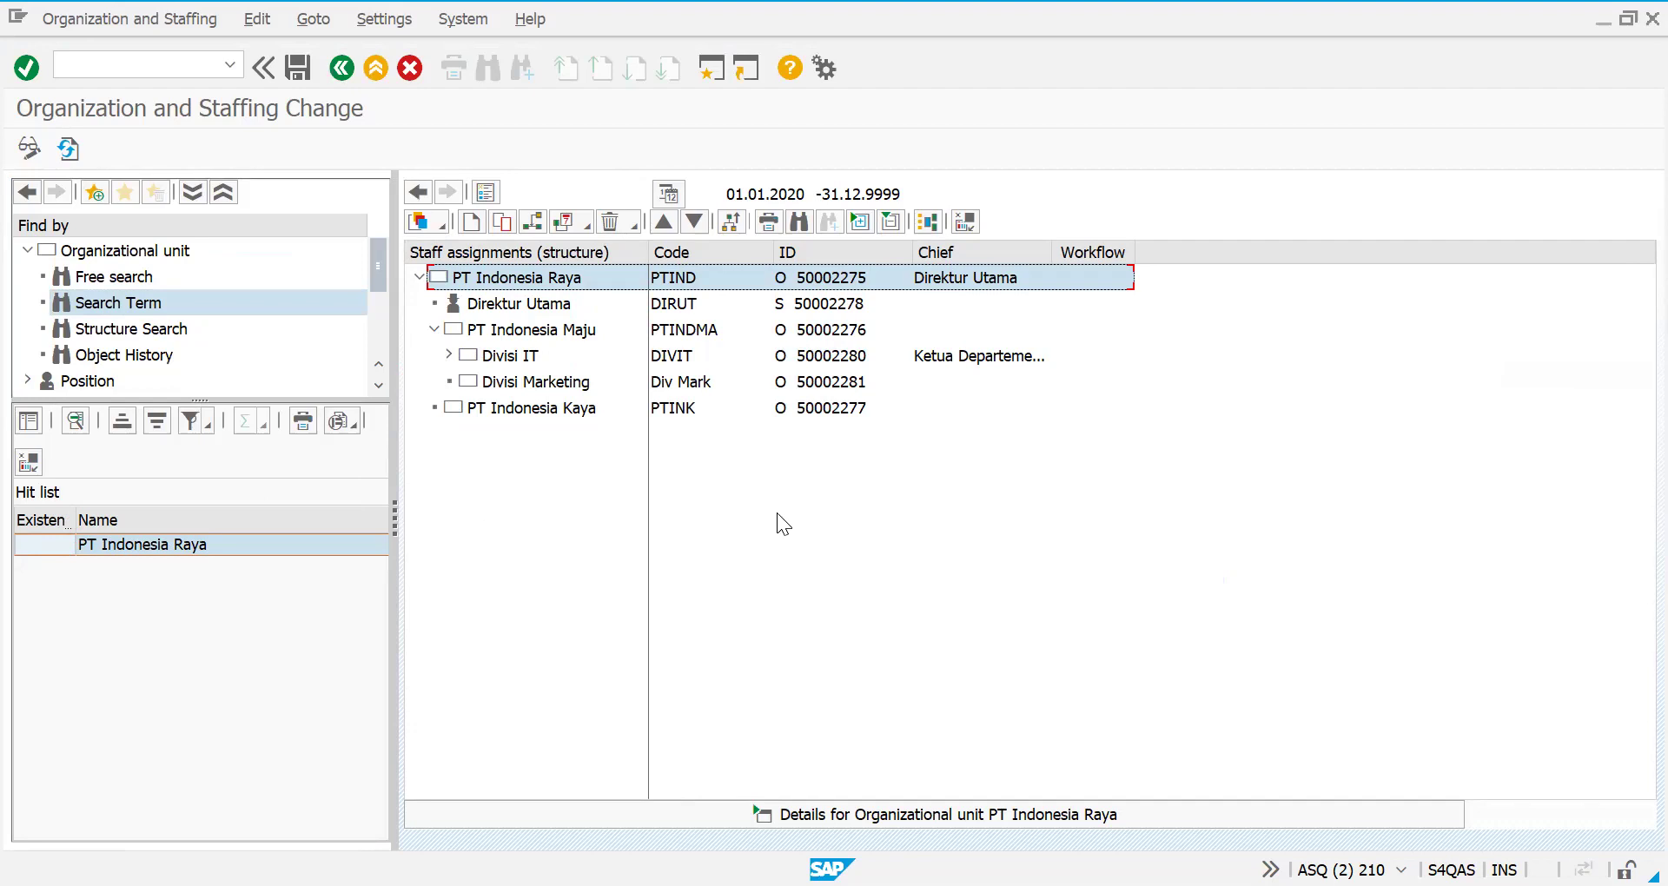
click(450, 354)
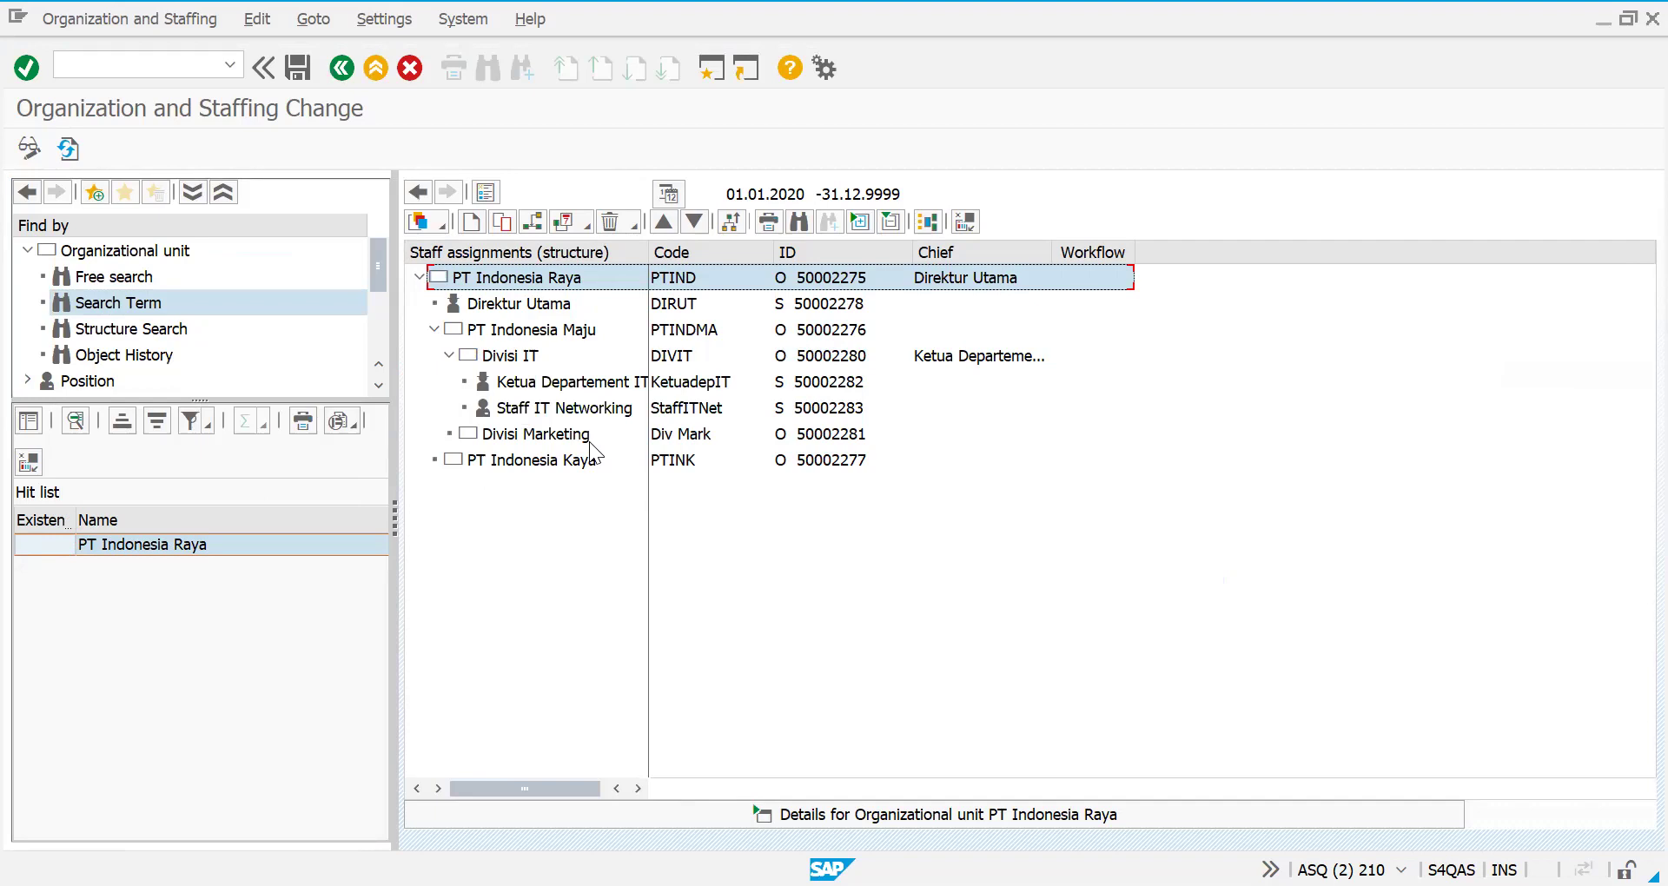